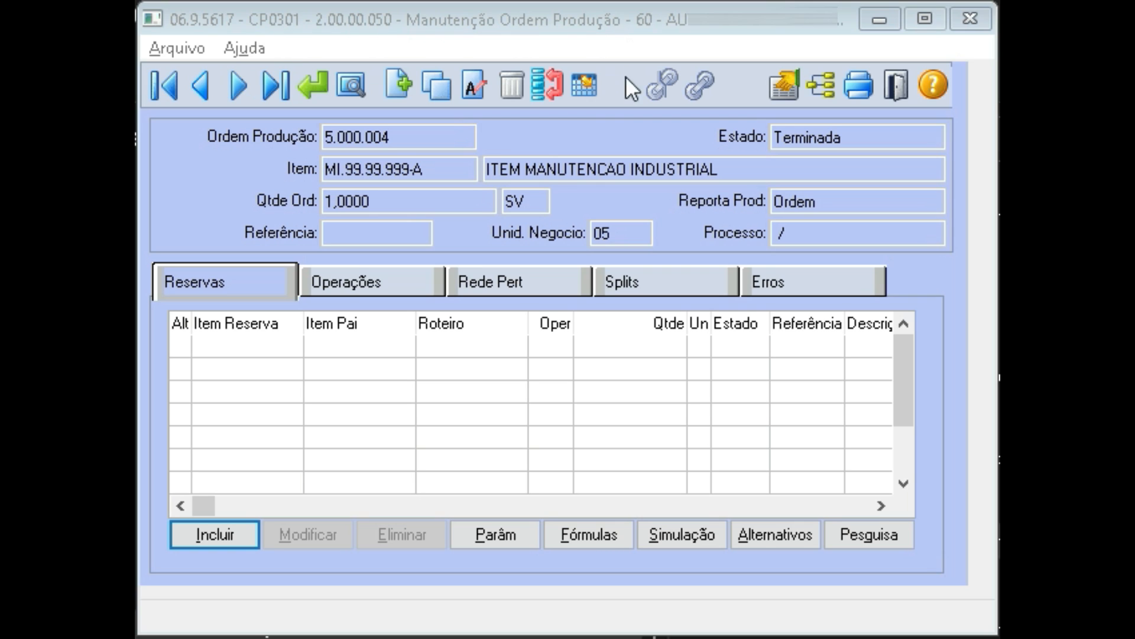
Create a production order of type Interna for item 186.323.pac, checking the item's Reposição settings before confirming.
click(399, 82)
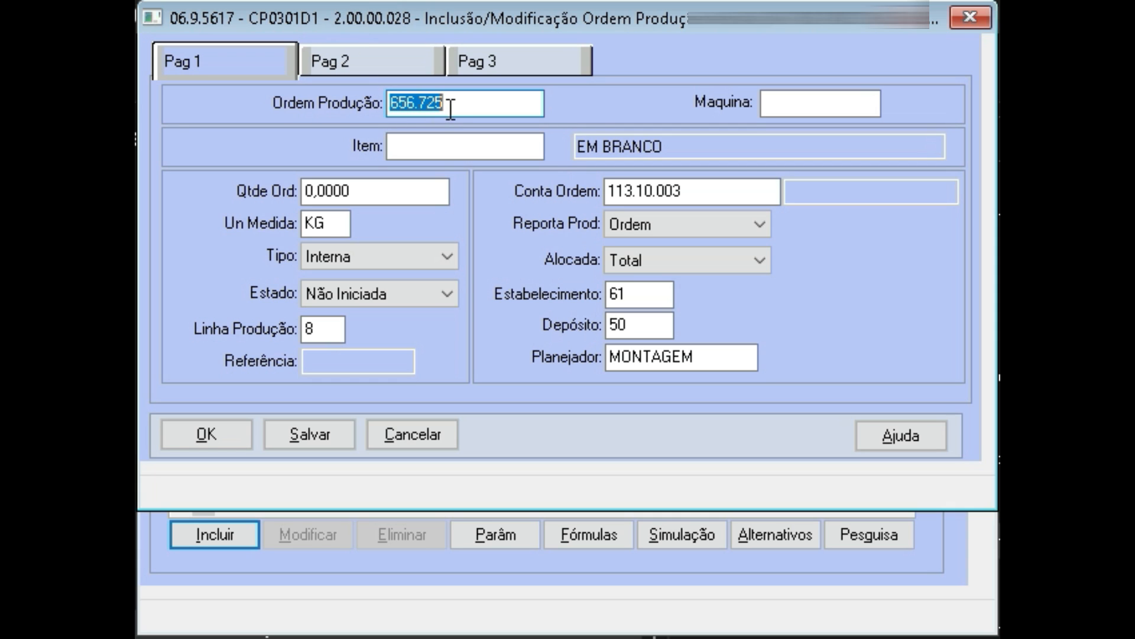
click(437, 144)
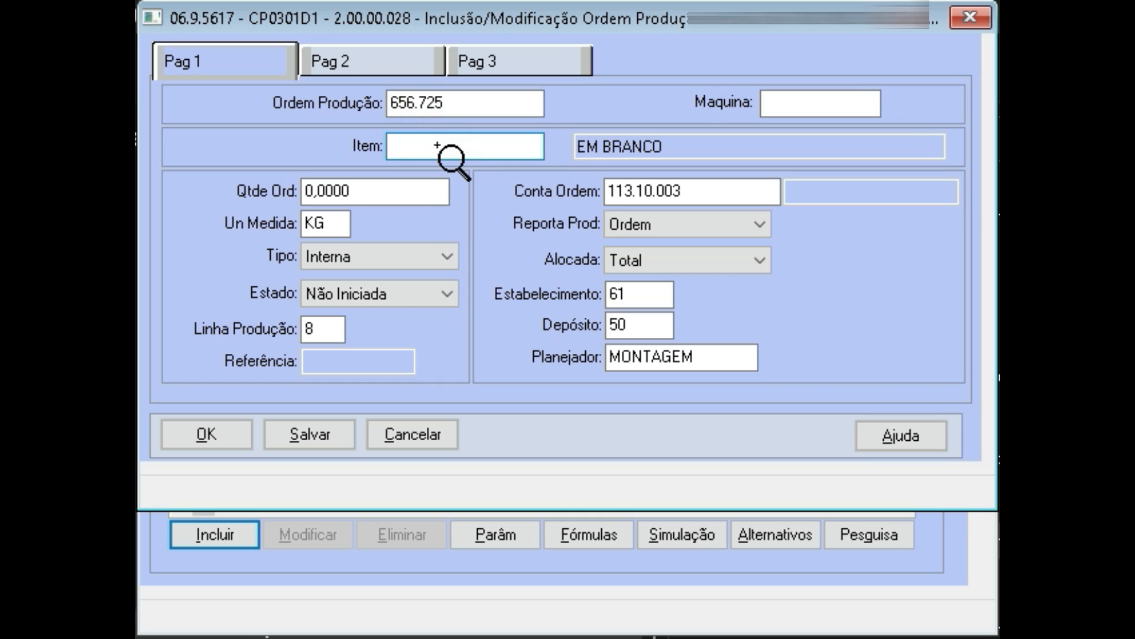
text(186.323.pac)
key(Tab)
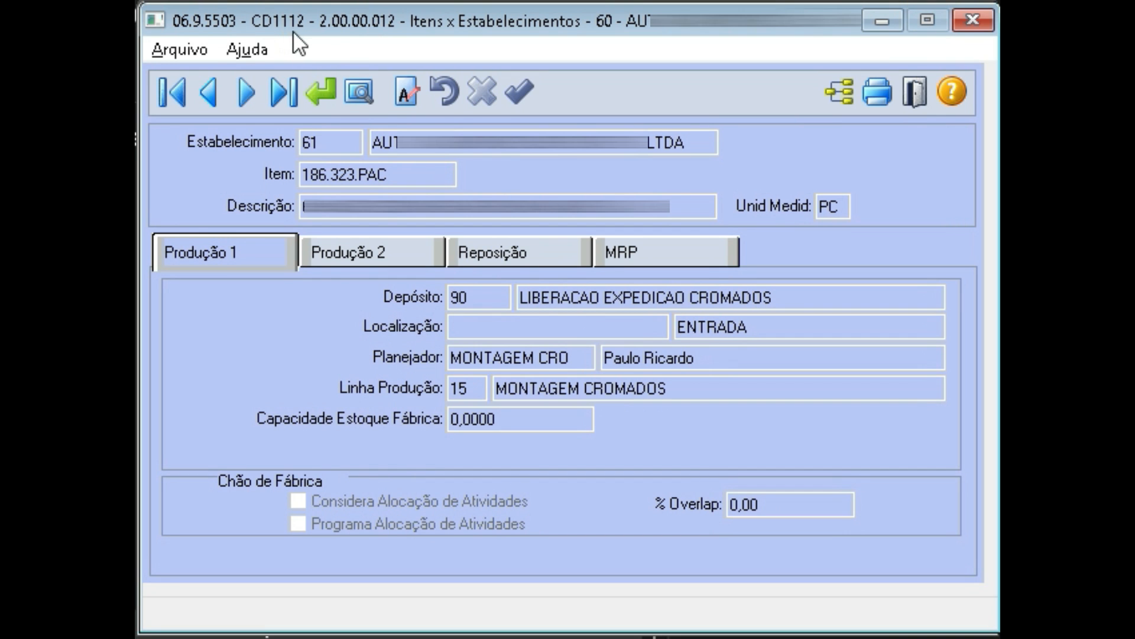
click(535, 251)
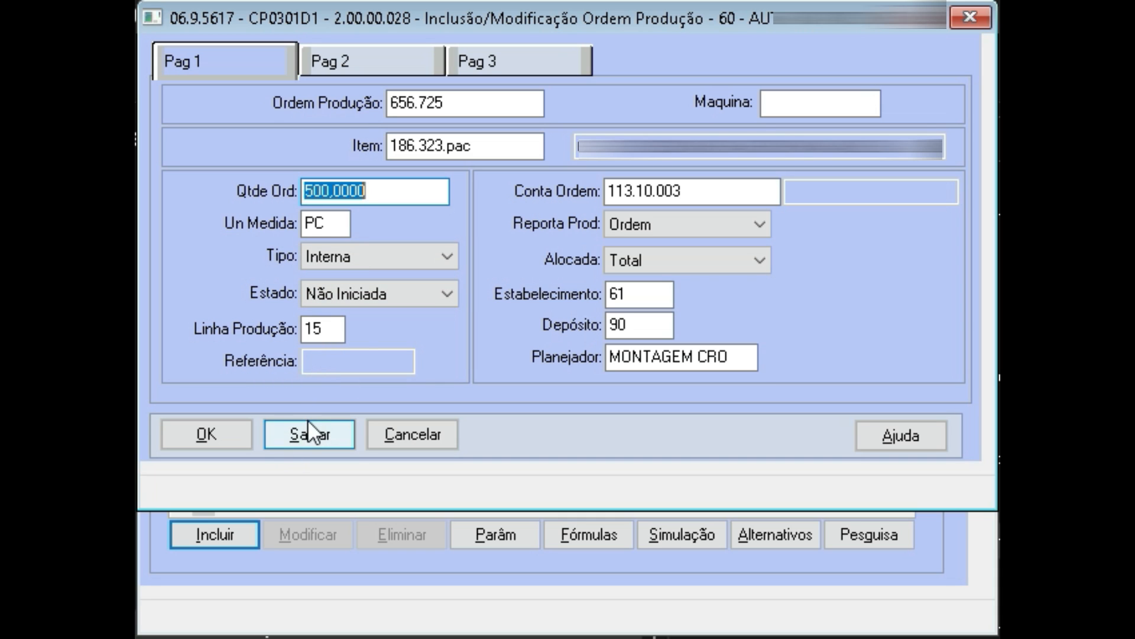
click(227, 435)
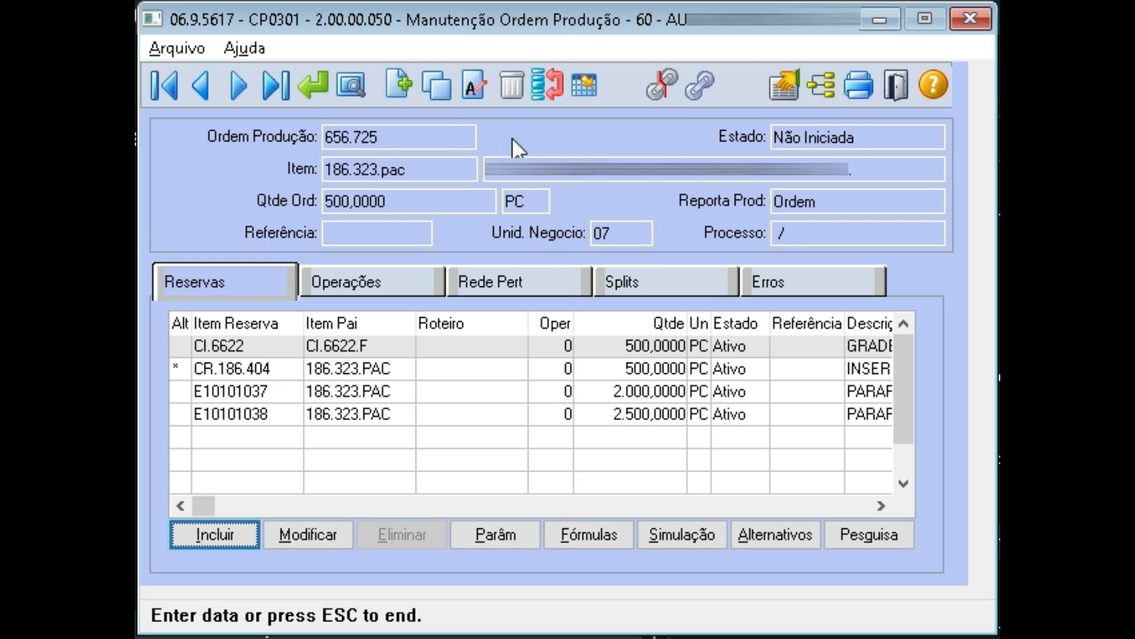
Delete the production order for item 186.323.pac, agreeing to verify its relationships with purchase orders.
click(504, 90)
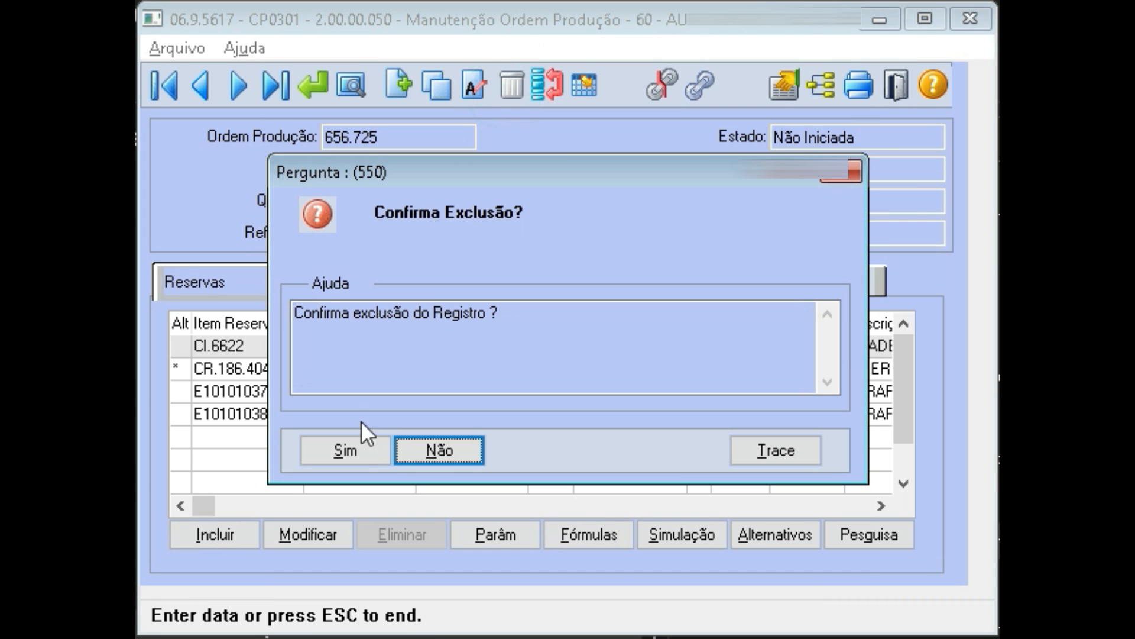
click(358, 441)
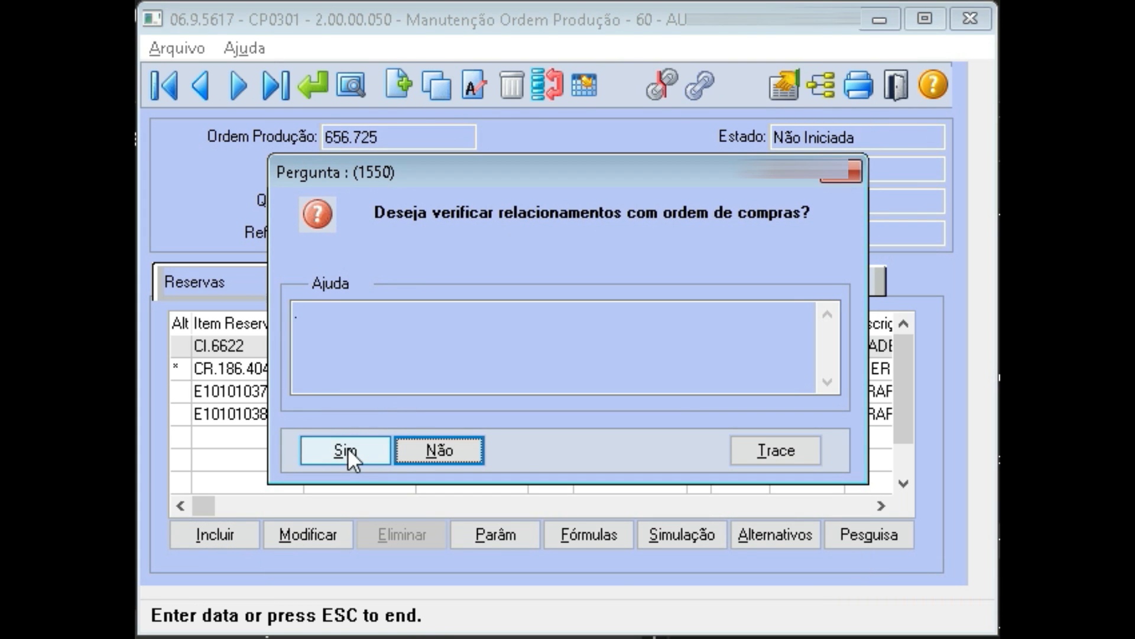
click(347, 448)
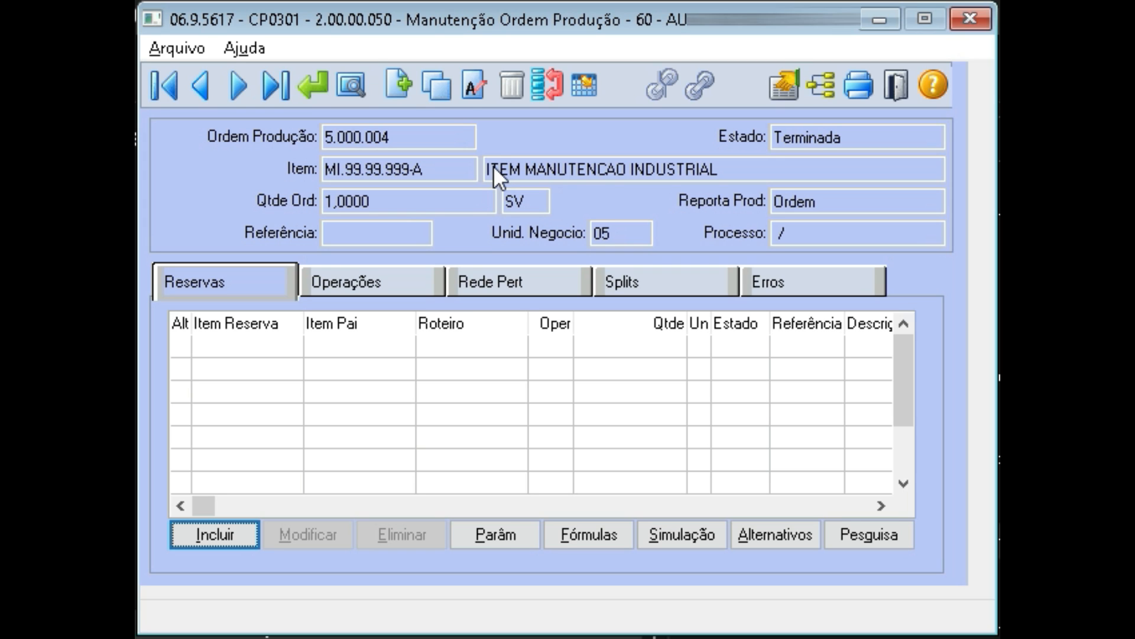
Start a new production order for item 186.323.pac and set its type to Conserto.
click(393, 86)
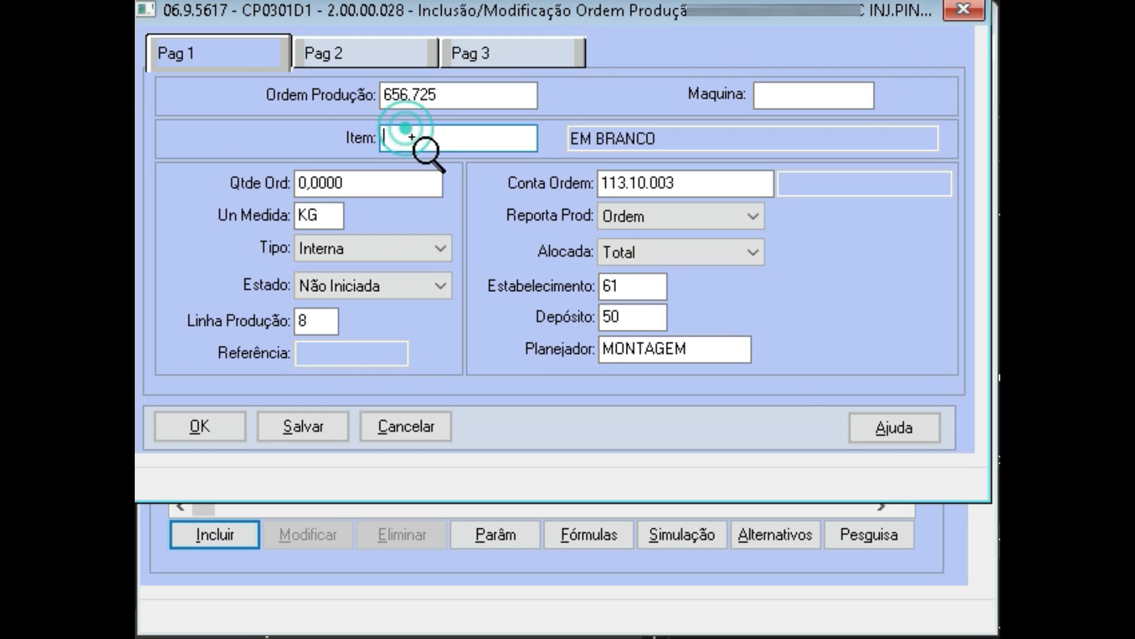
text(186.323.pac)
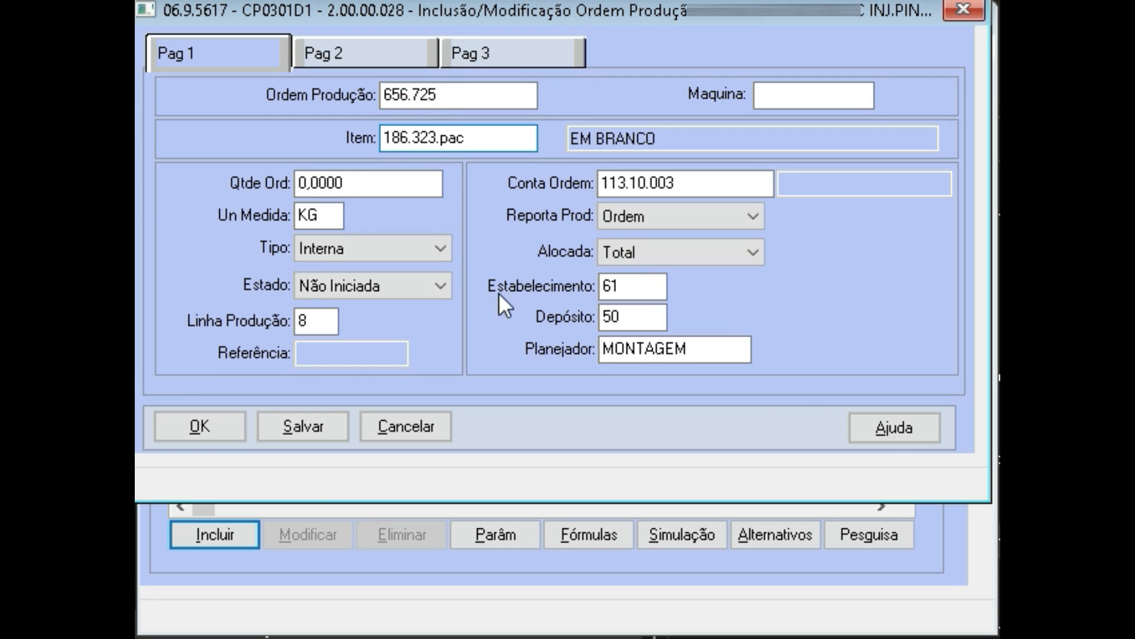
key(Tab)
key(Tab)
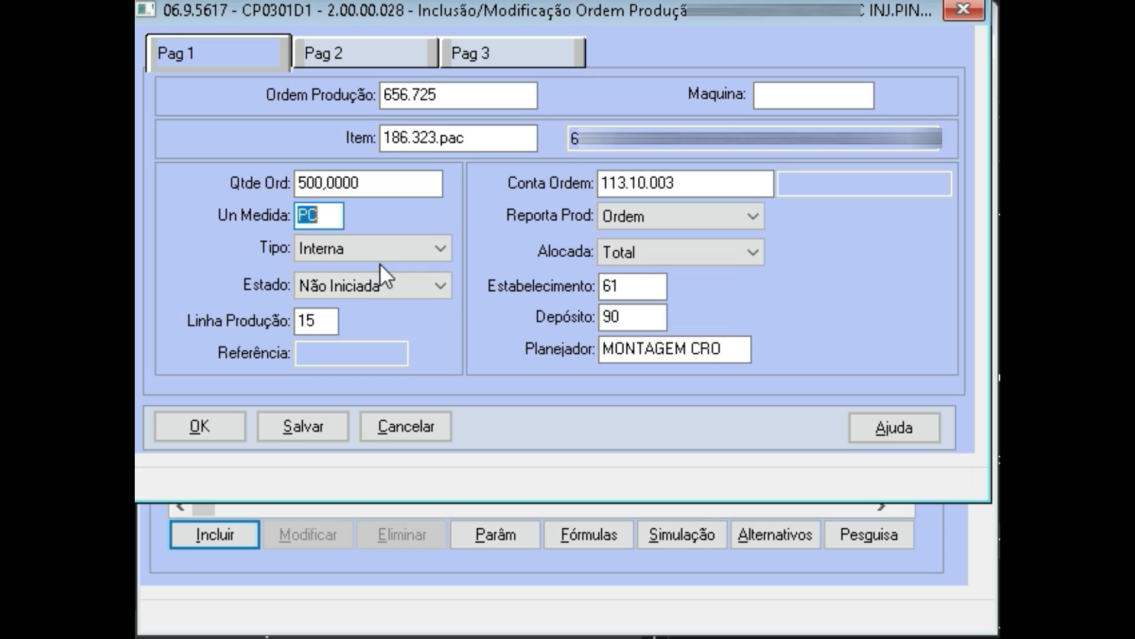
key(Tab)
click(438, 249)
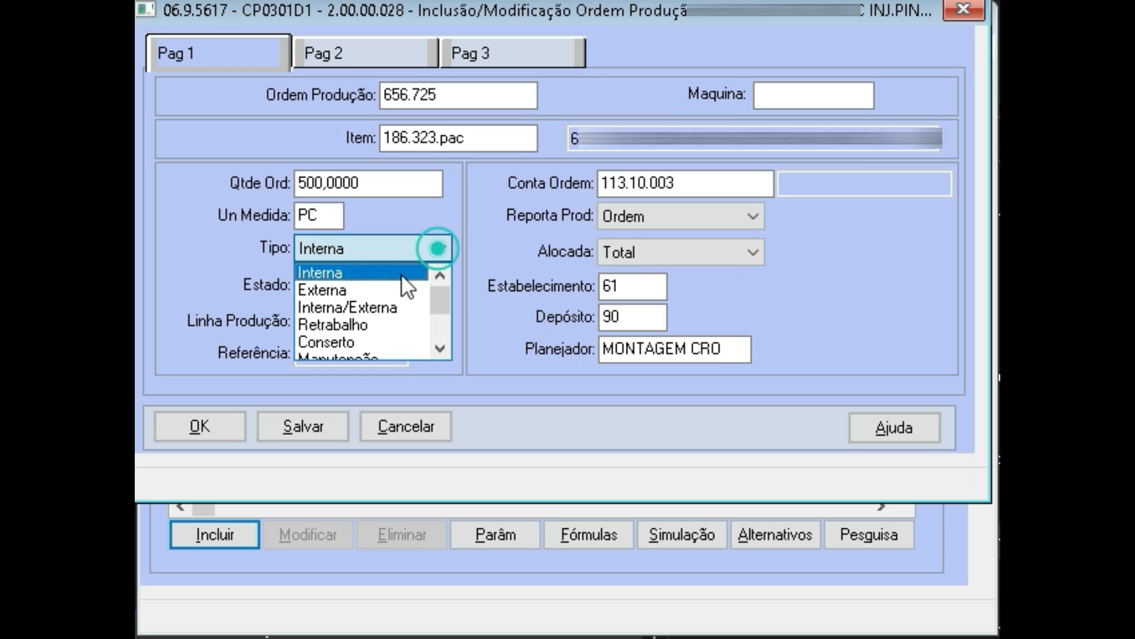
click(341, 341)
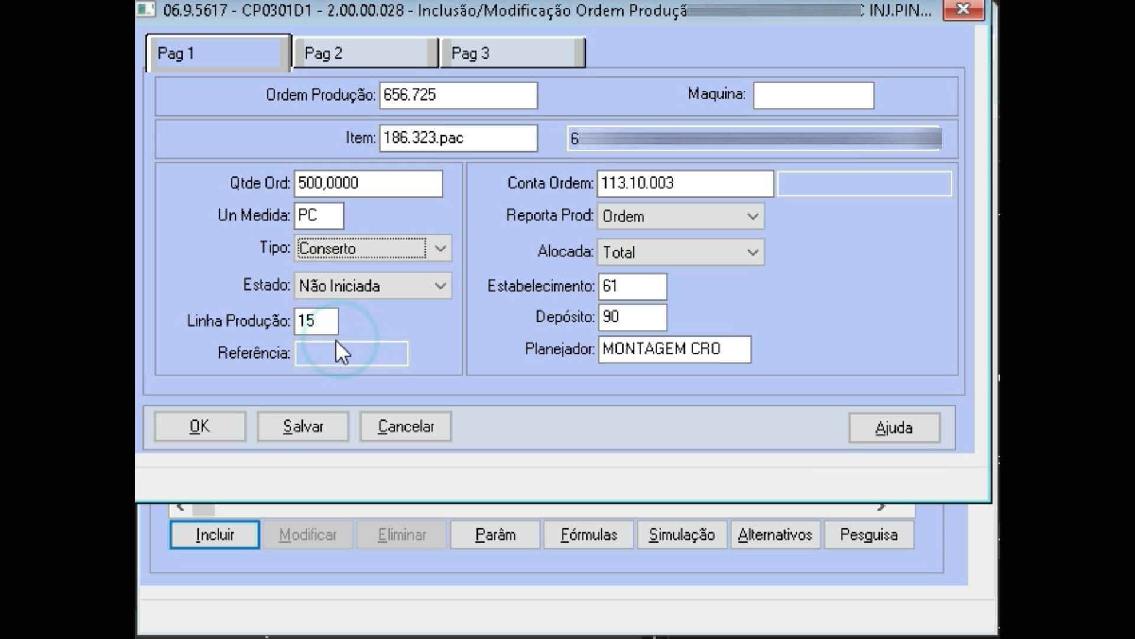
Set the Conserto order's production line to 17 and create the order.
click(323, 322)
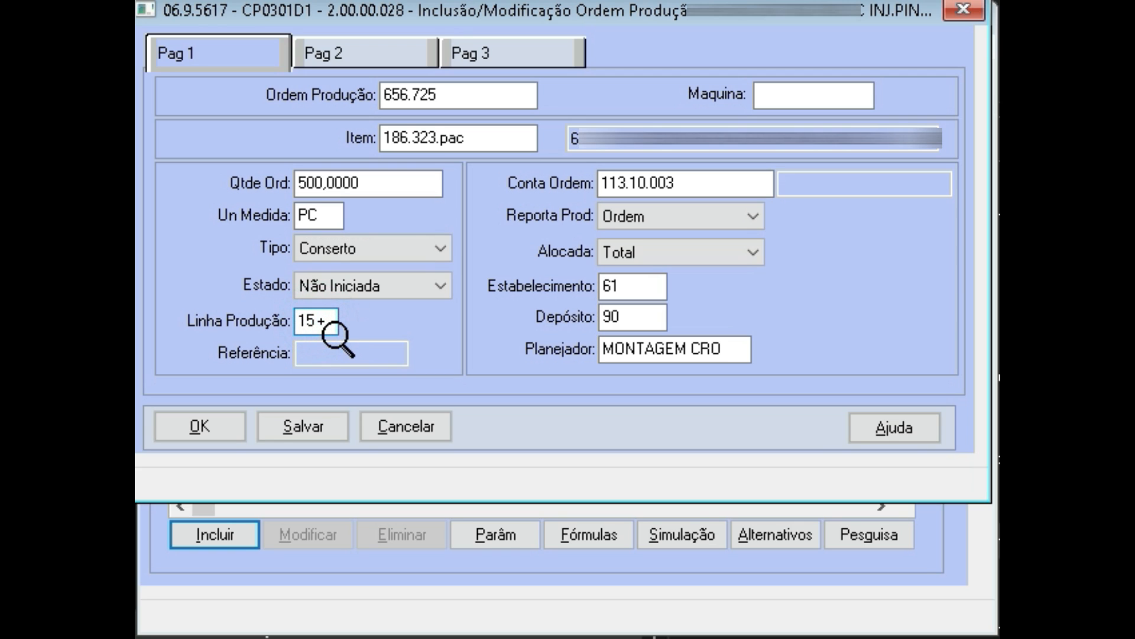
key(BackSpace)
text(7)
key(Tab)
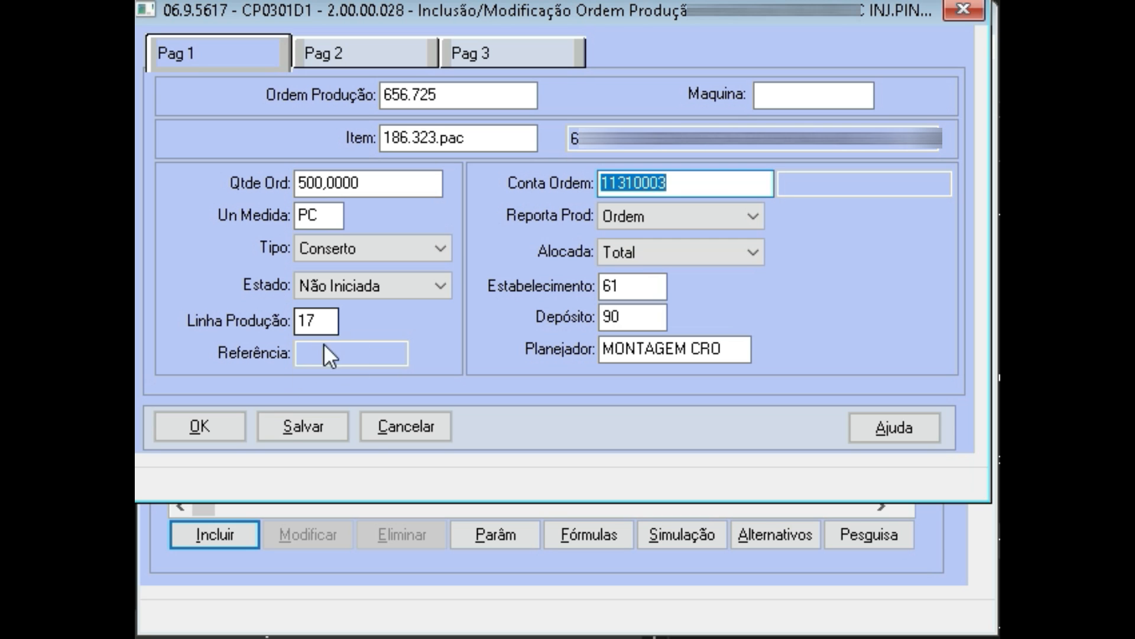
click(222, 425)
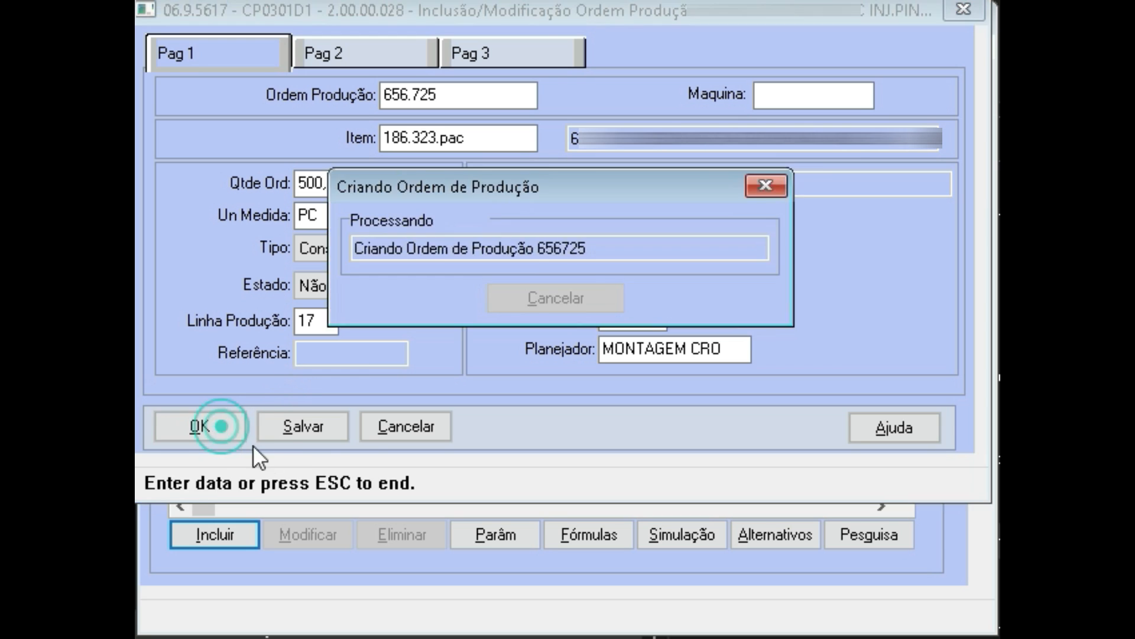
click(340, 373)
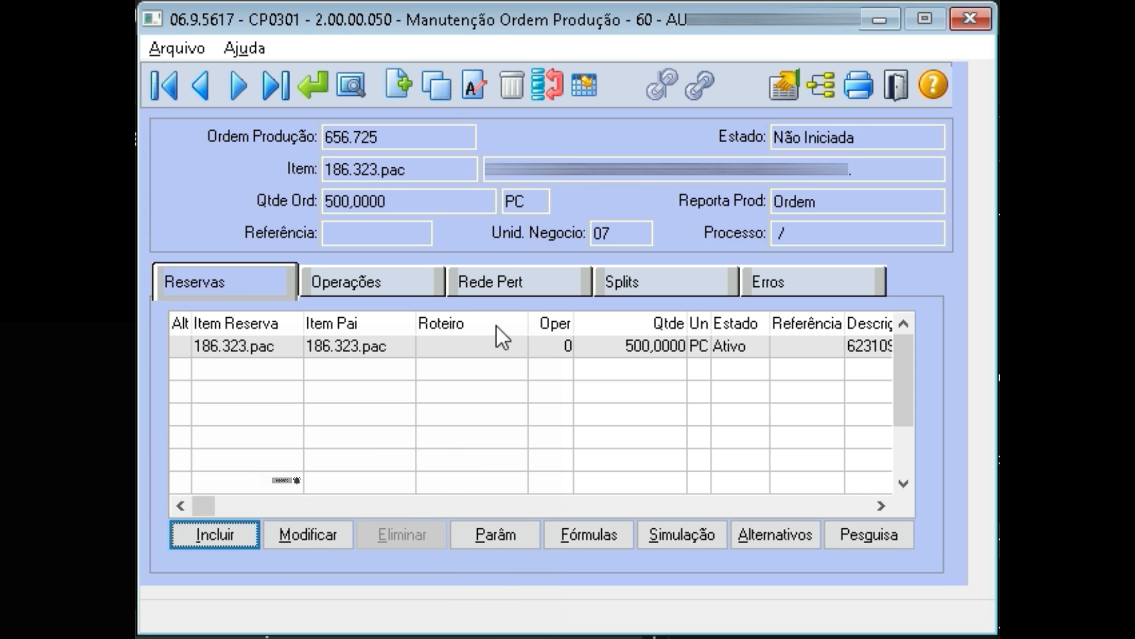
Create the 186.323.pac production order with type Retrabalho and production line 17, closing the shop-floor information message.
click(346, 252)
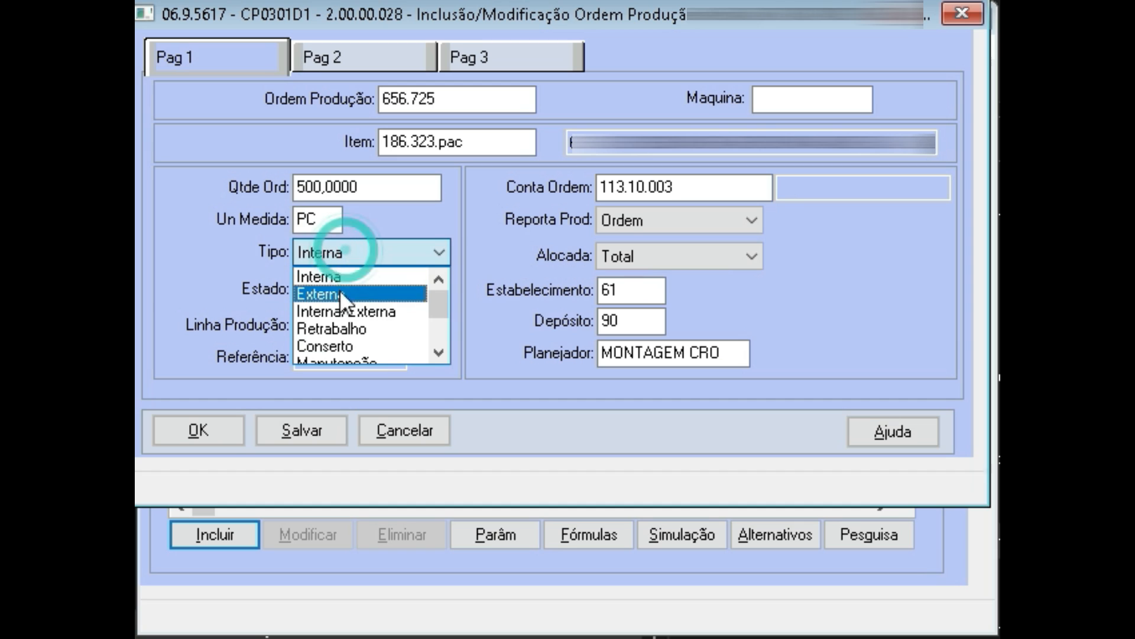
click(337, 327)
click(316, 324)
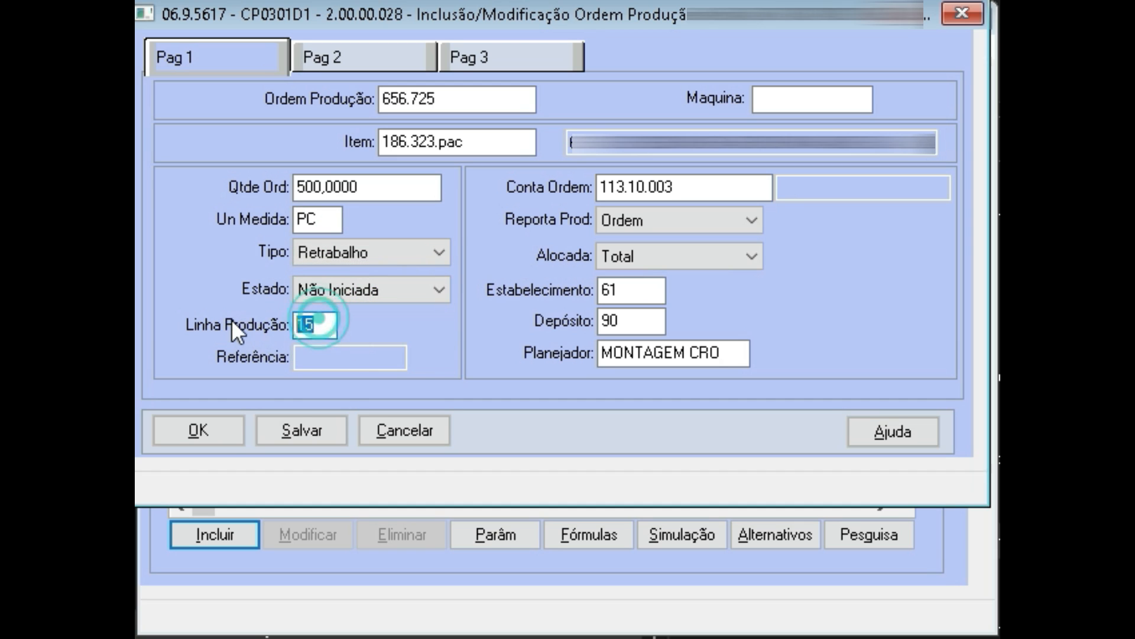
text(17)
key(Tab)
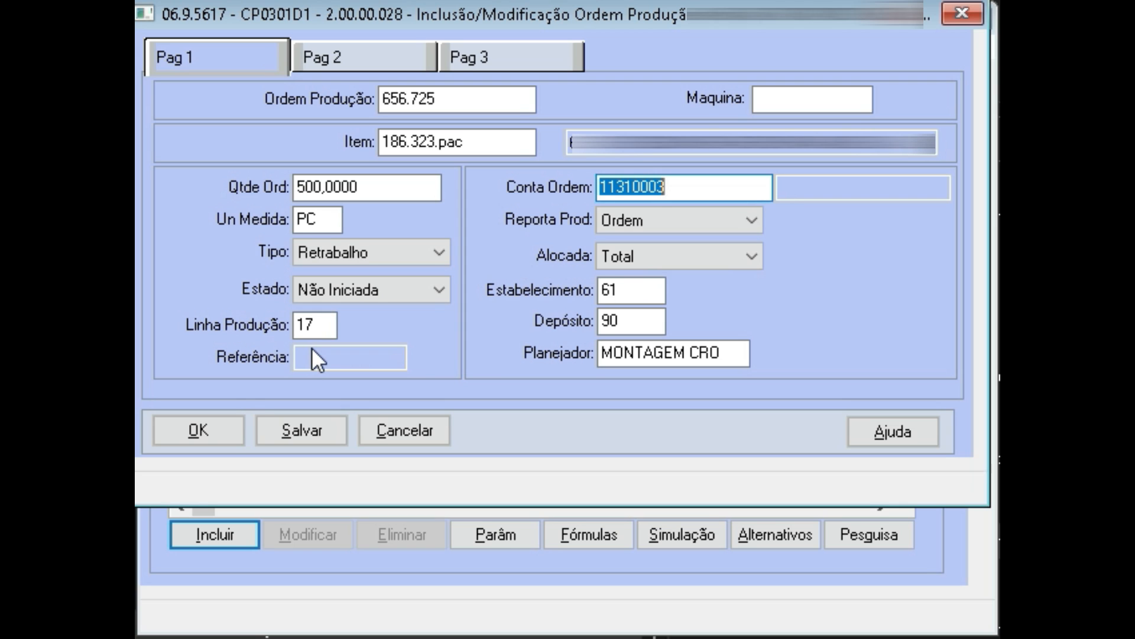
click(211, 427)
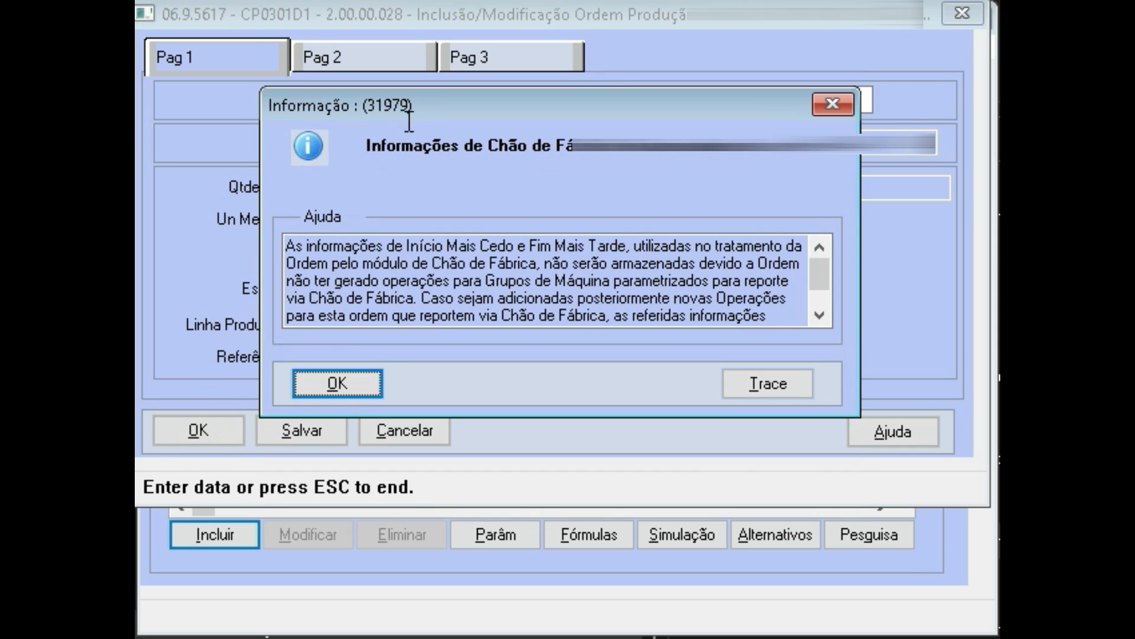
drag(412, 109, 623, 309)
click(549, 583)
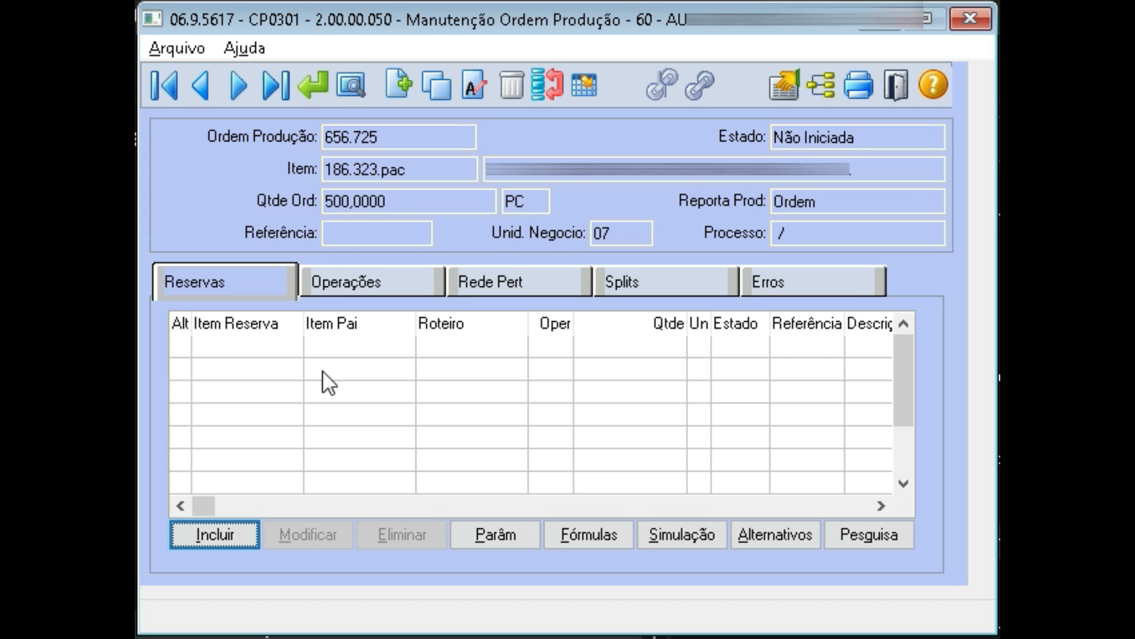
Add a material reservation for item ci.6622 with a quantity of 200 to the production order.
click(224, 532)
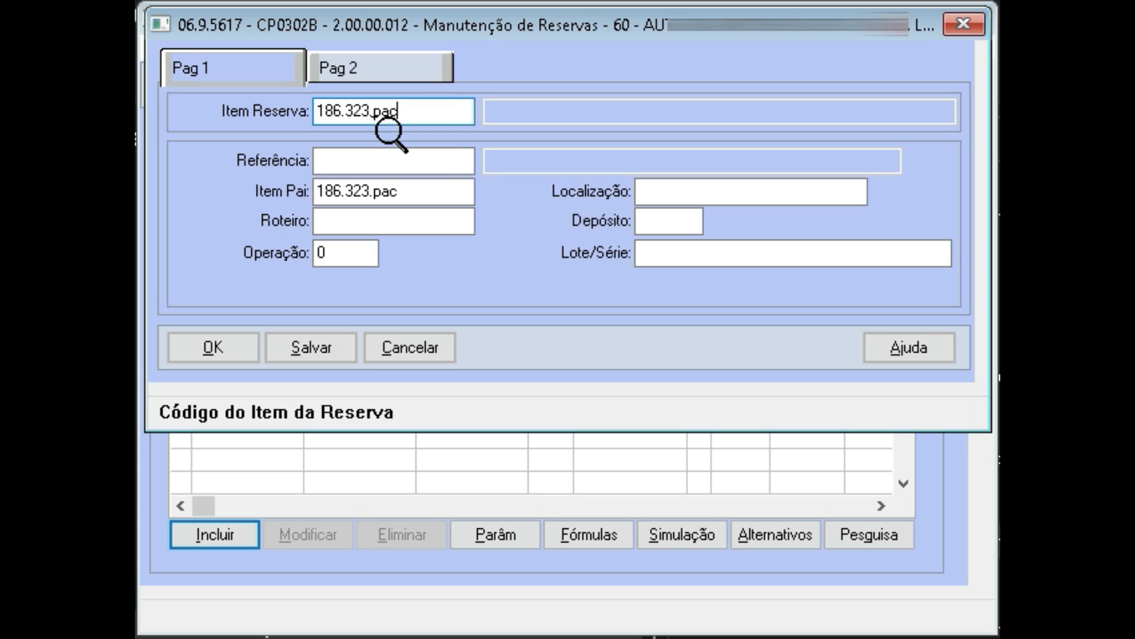
text(ci.66)
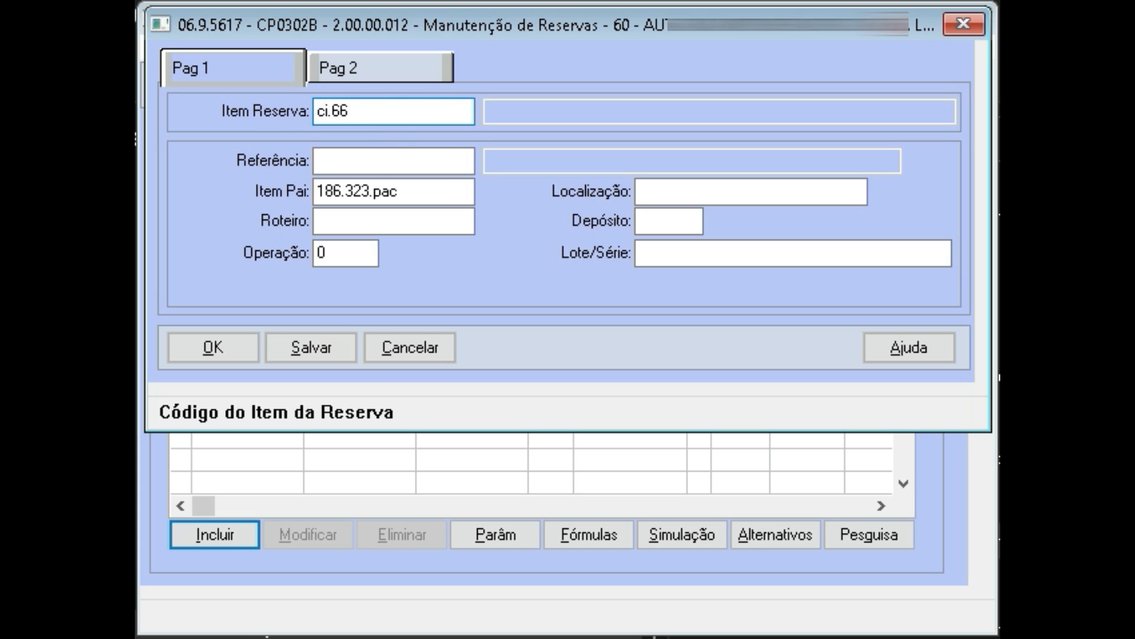
key(Tab)
click(418, 63)
text(200)
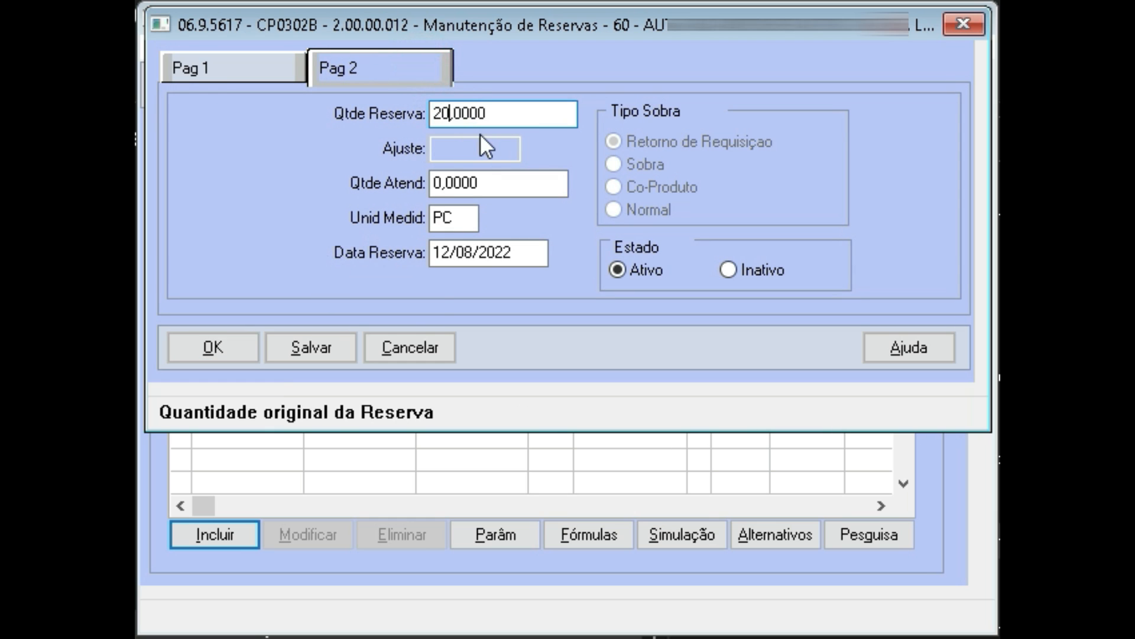
click(233, 343)
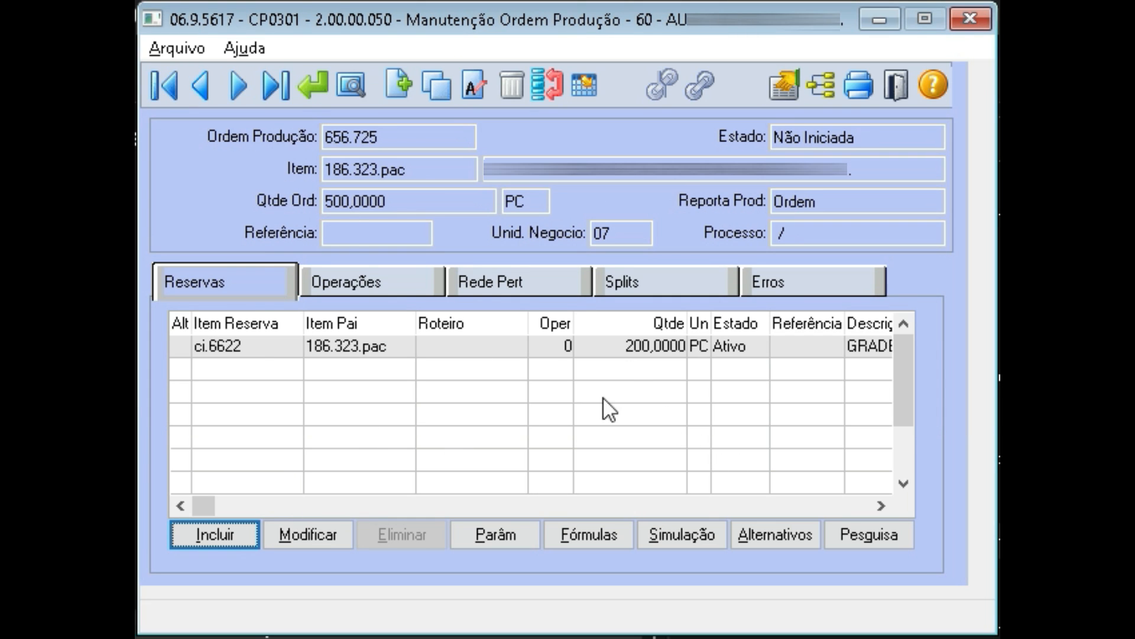
Add a reservation for item f10501003 with a quantity of 1.000 to the production order.
click(217, 534)
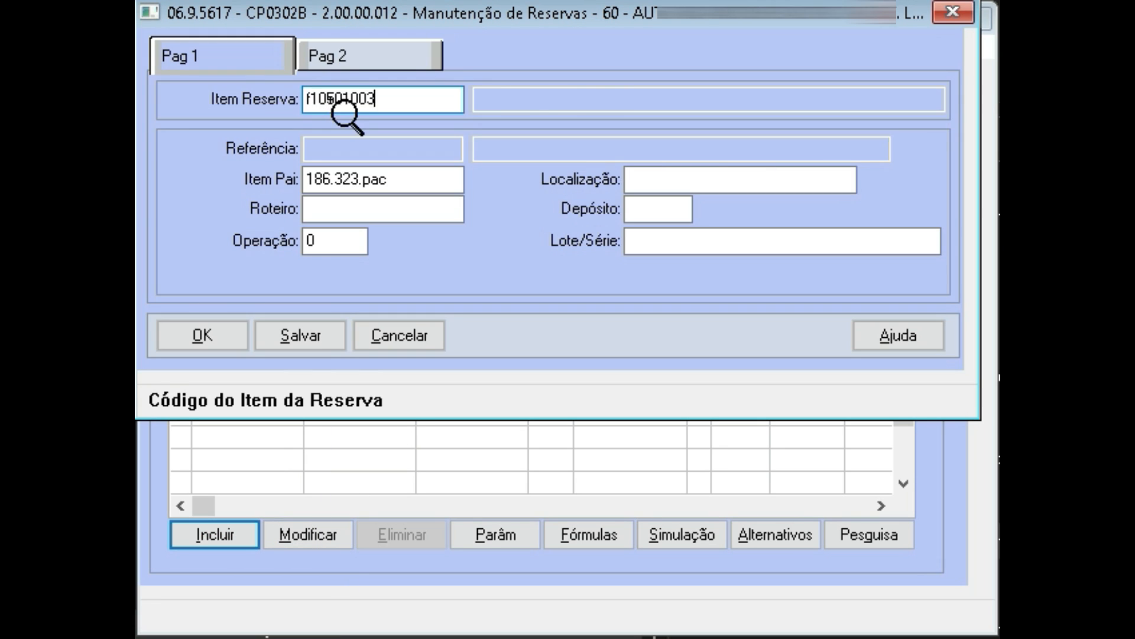
click(330, 53)
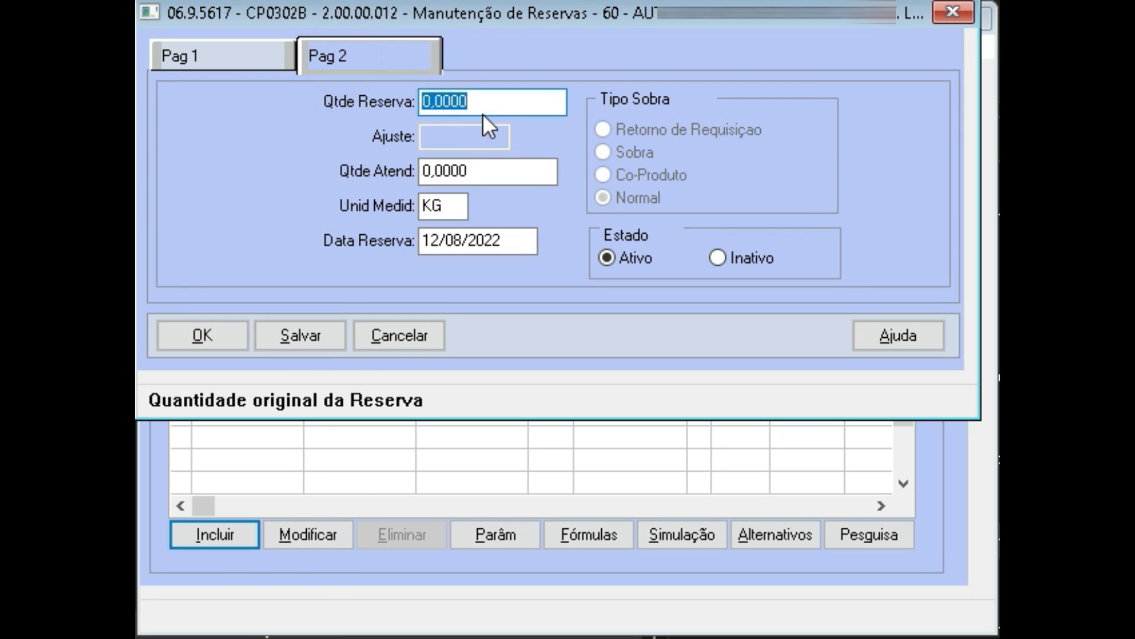
text(100)
key(Tab)
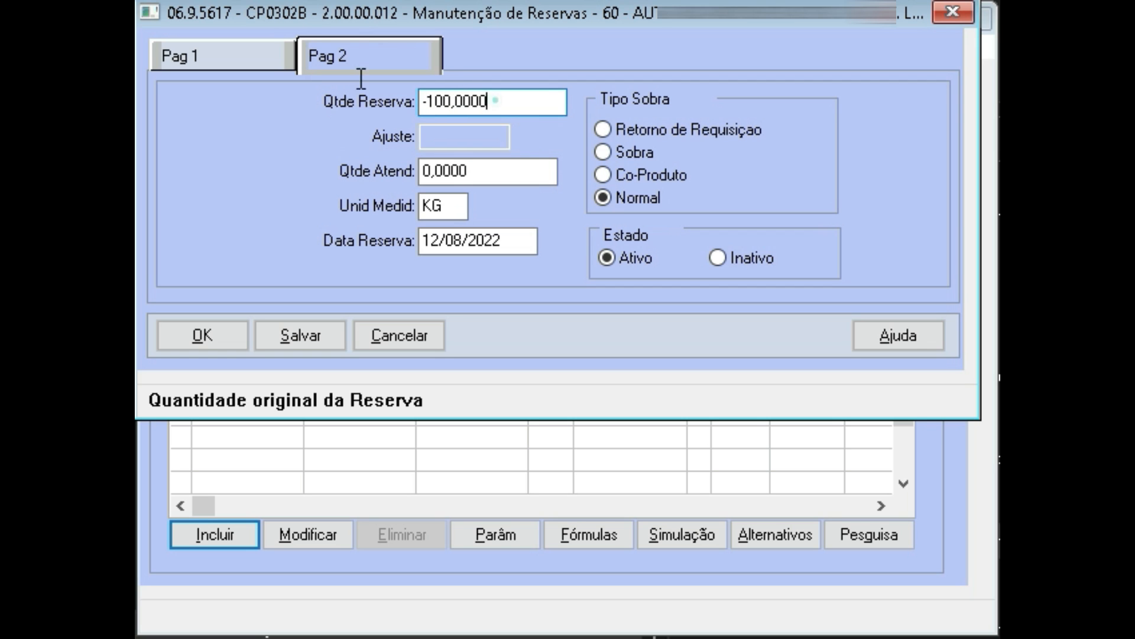
click(491, 100)
text(1.000)
key(Tab)
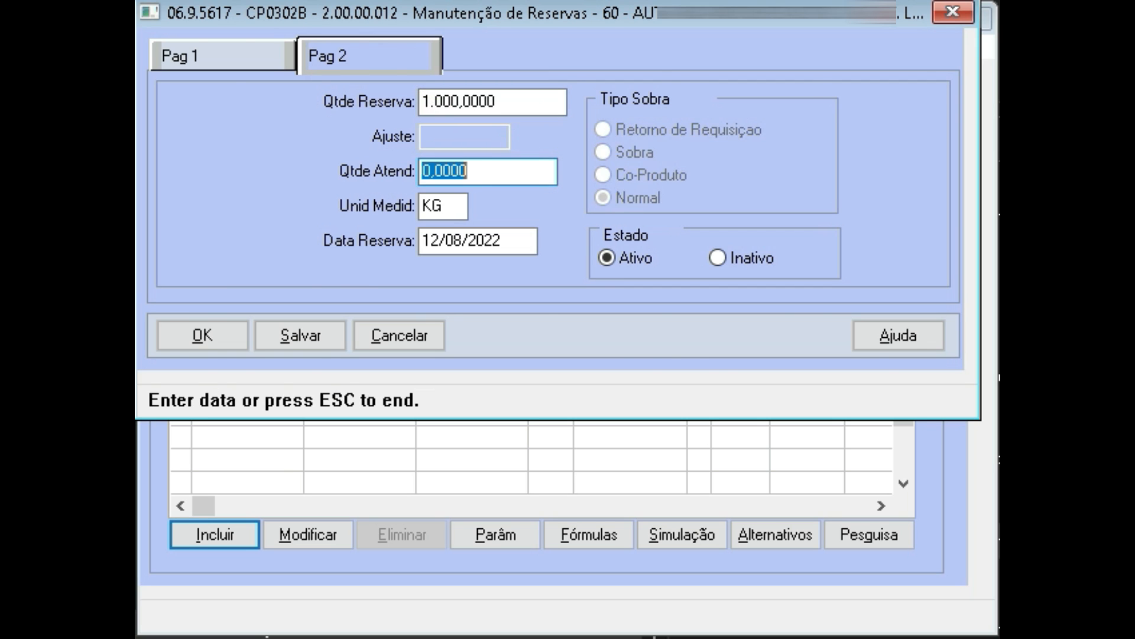
key(Return)
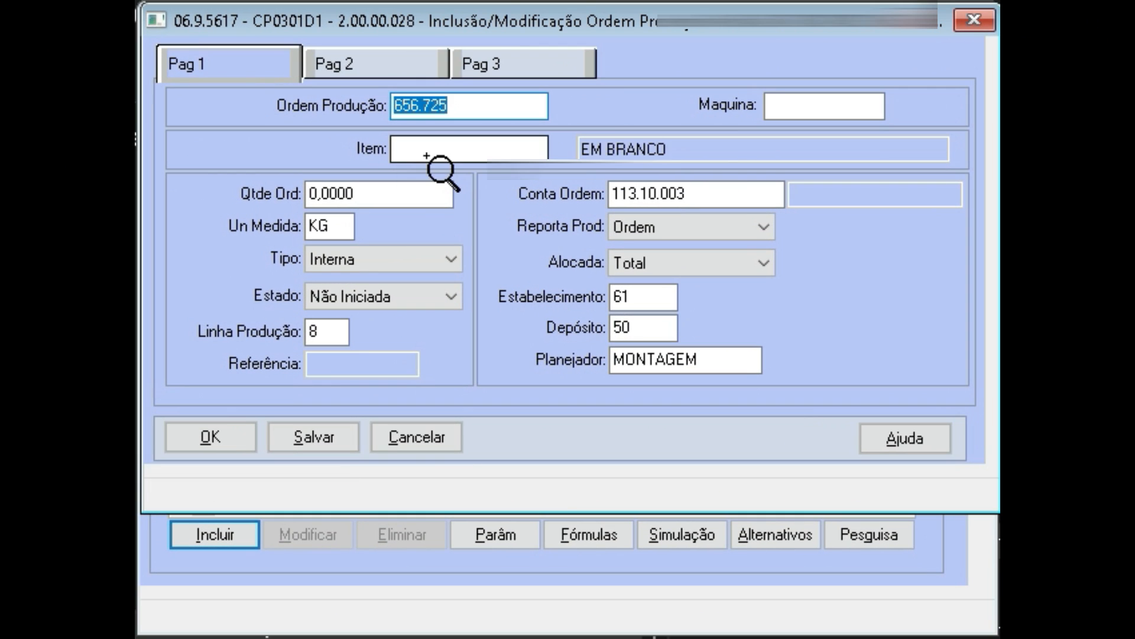
Create a production order for item 186.323.pac with type Reaproveitamento and production line 17.
click(429, 149)
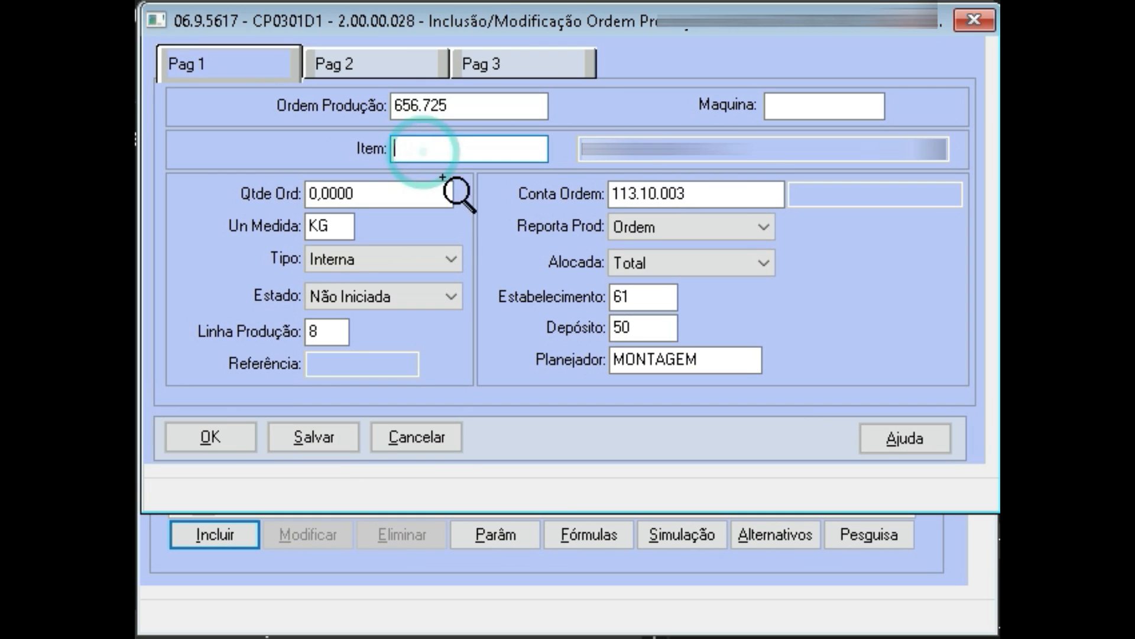
text(186.323.pac)
key(Tab)
click(369, 261)
scroll(359, 349, down, 2)
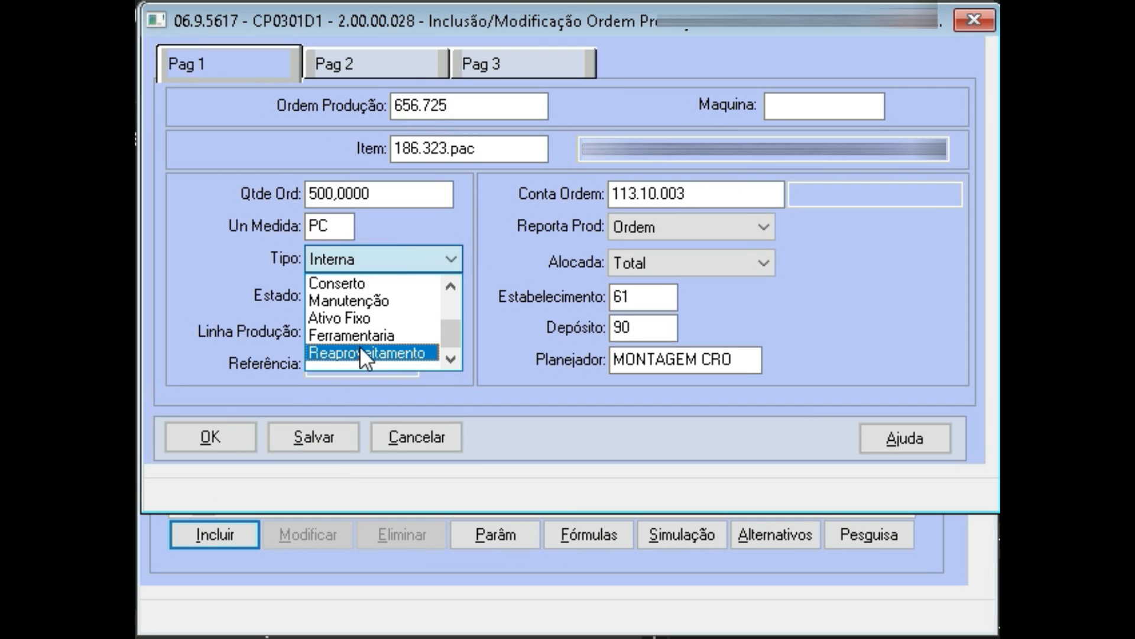
click(359, 353)
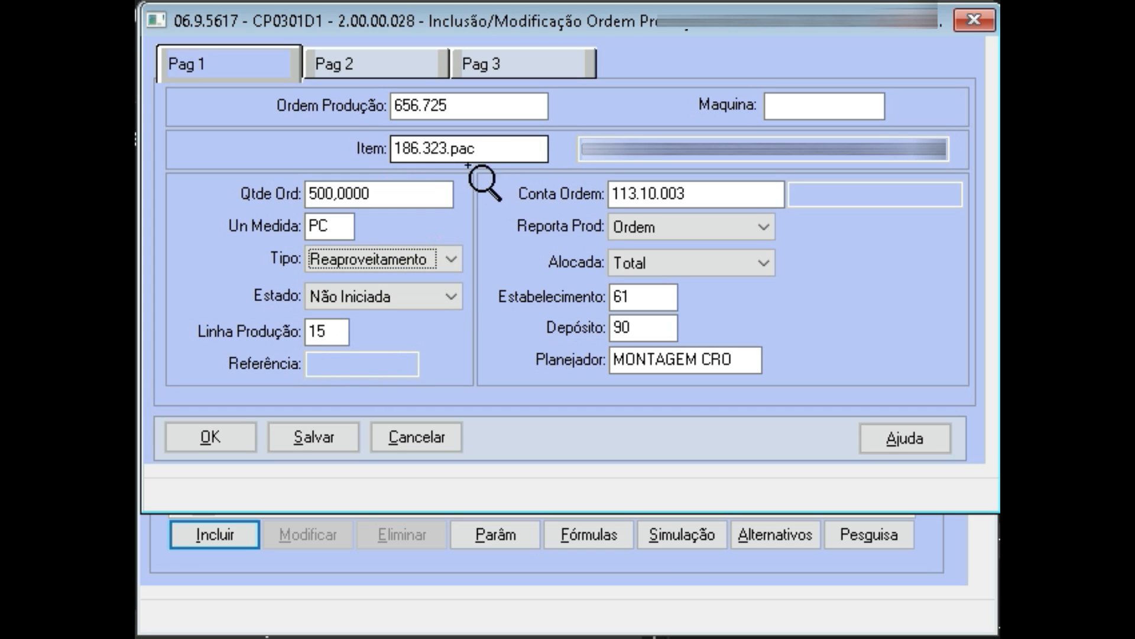
double_click(327, 331)
text(17)
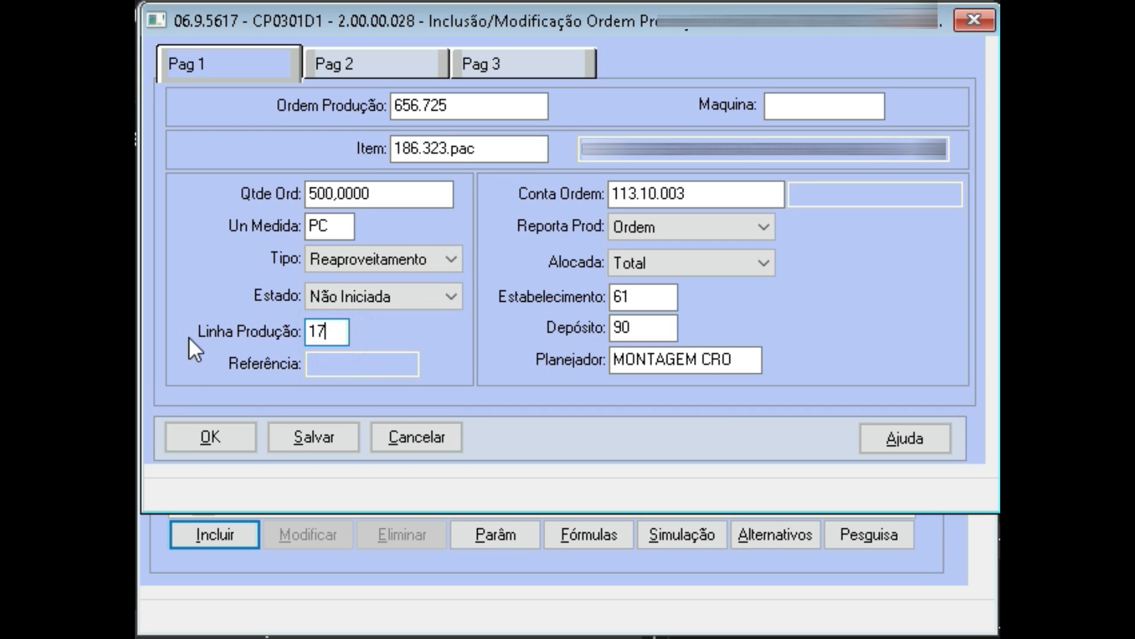
key(Tab)
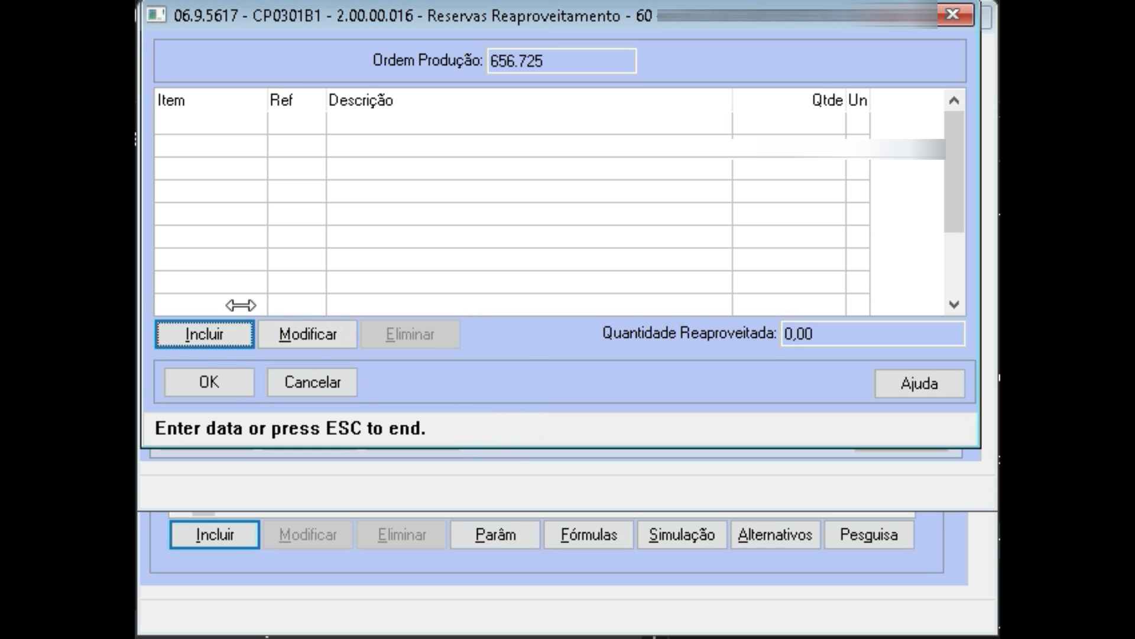
Add a reuse reservation for item 186.323.pac with a quantity of 200.
click(190, 336)
text(186.323.pac)
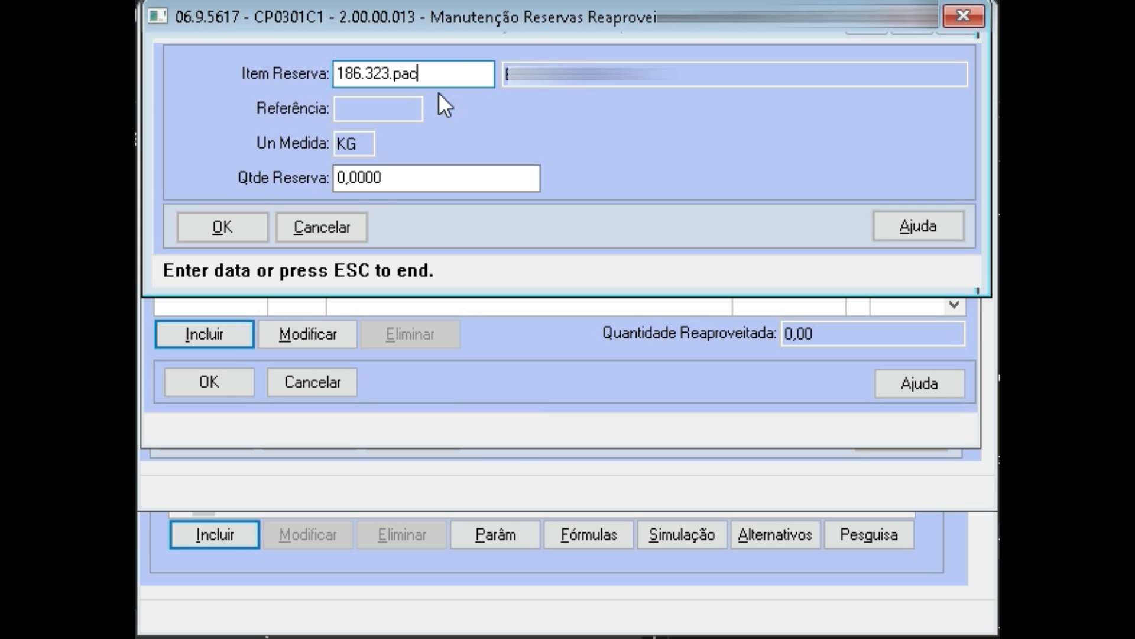
key(Tab)
text(200)
key(Tab)
click(195, 229)
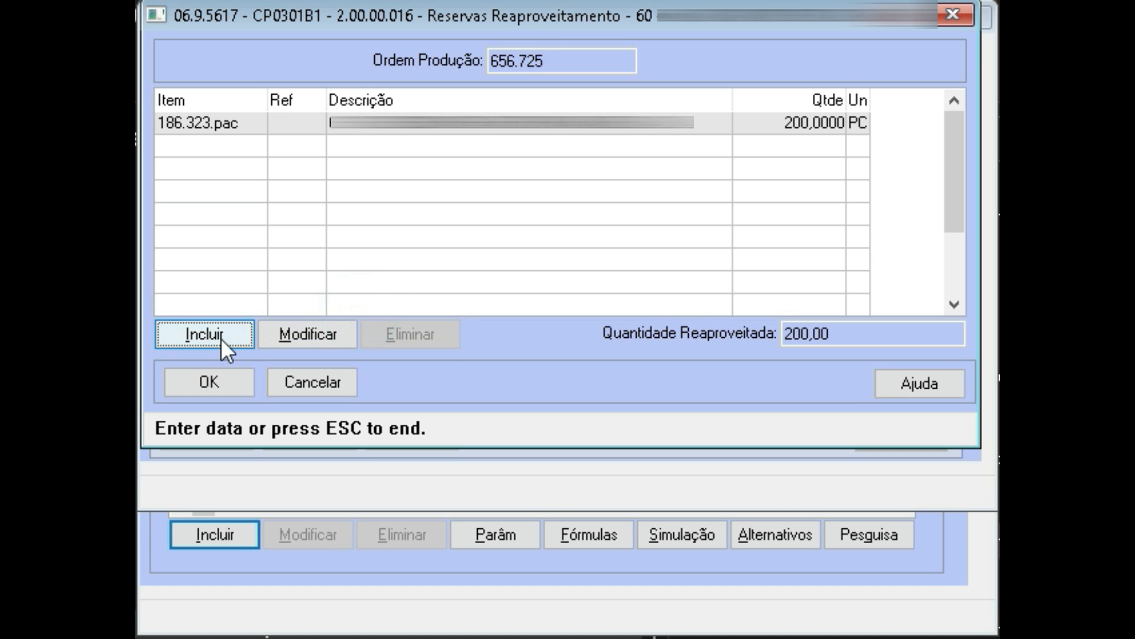
Add a reuse reservation for item ci.6622 with a quantity of 200 and confirm the order's reservations.
click(219, 338)
text(ci.)
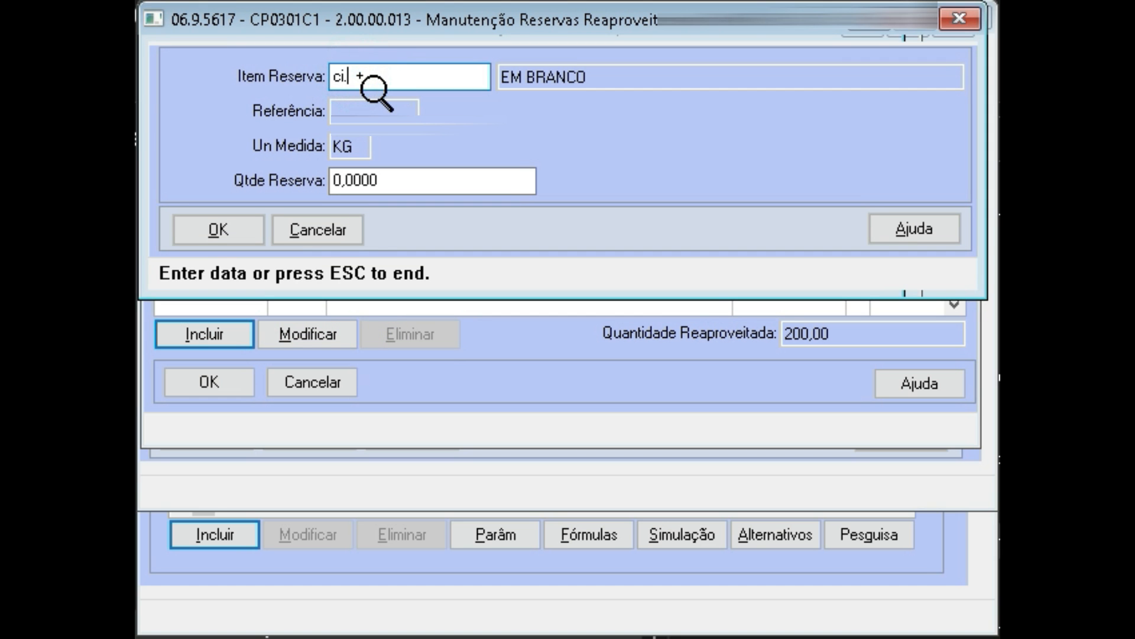
text(6622)
key(Tab)
text(200)
key(Tab)
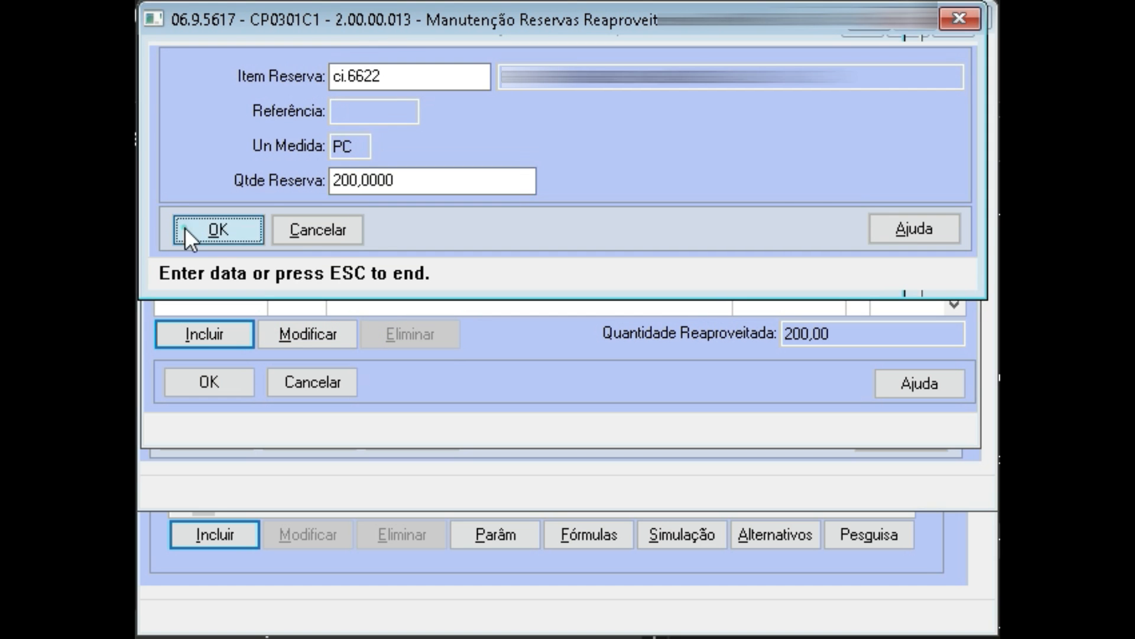
click(187, 232)
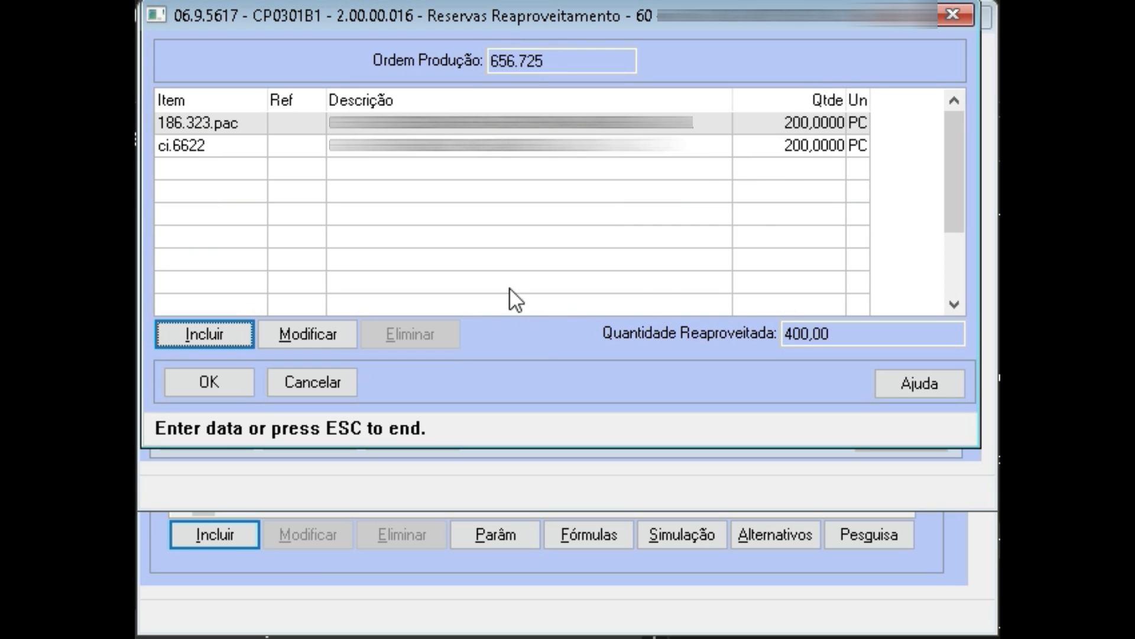
click(233, 383)
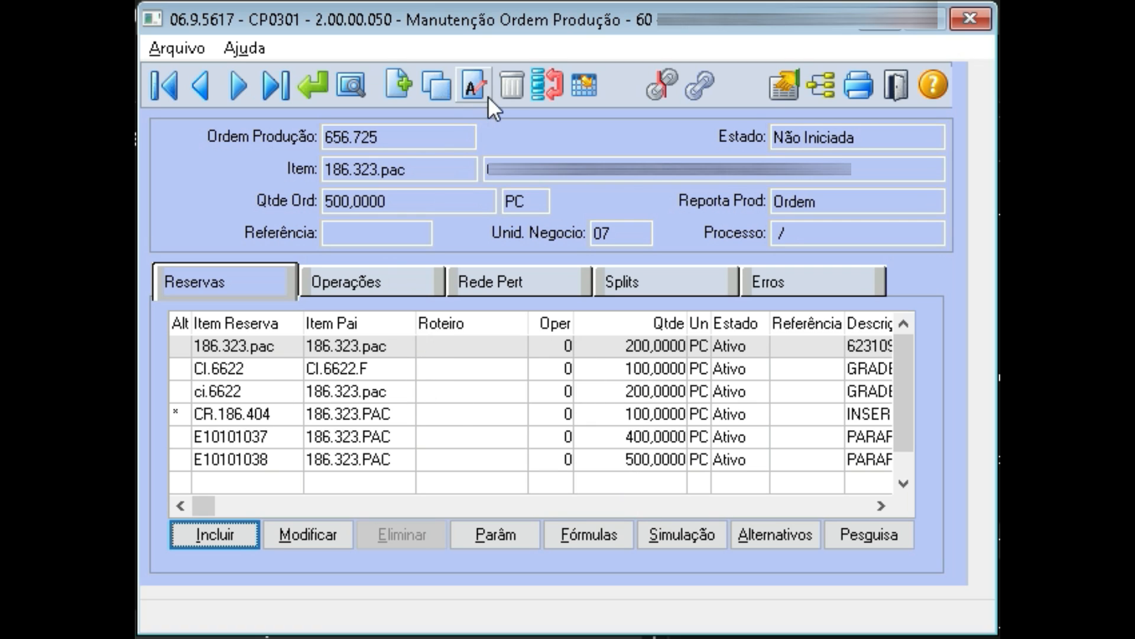
Delete the current production order and create a new Reaproveitamento order for item 186.323.pac.
click(511, 86)
key(alt+s)
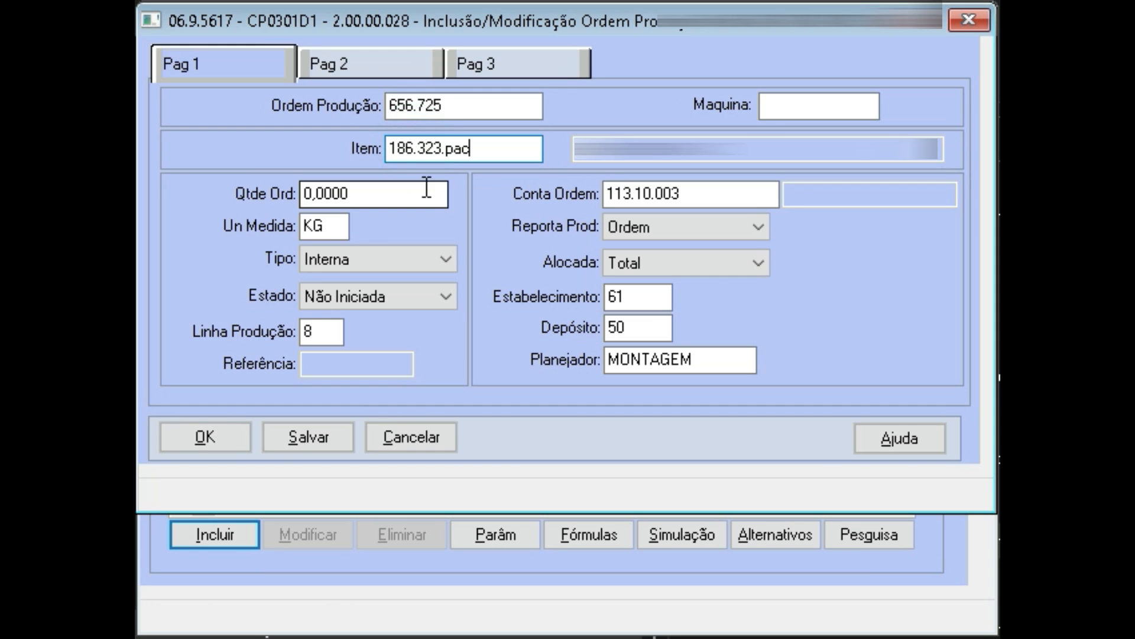
key(Tab)
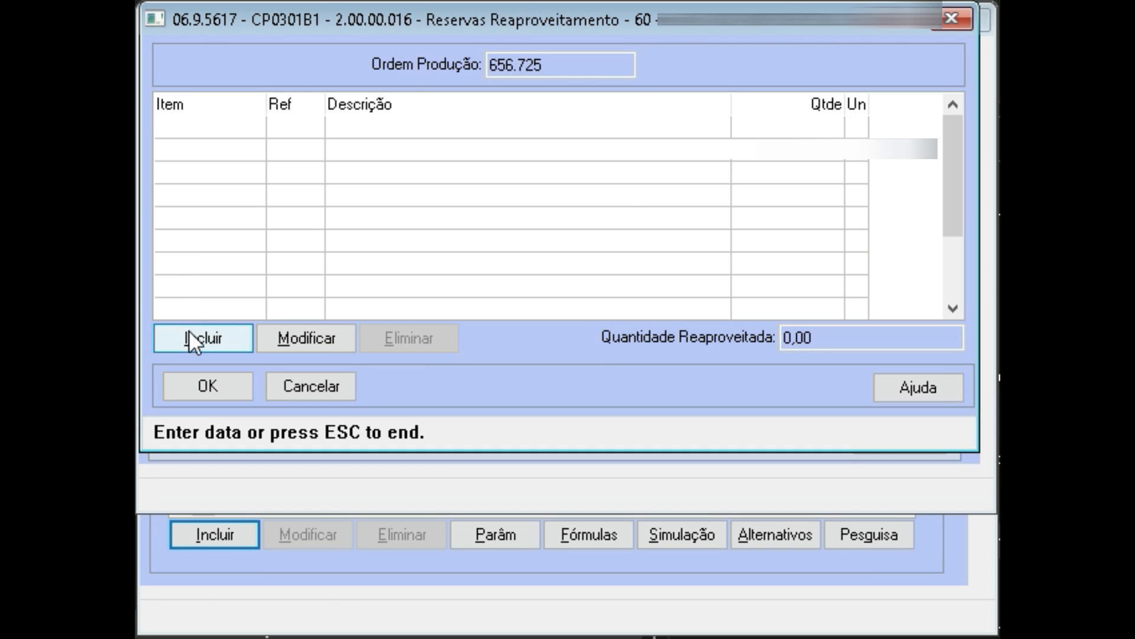
Add a reuse reservation for item 186.323.pac with a quantity of 450.
click(190, 330)
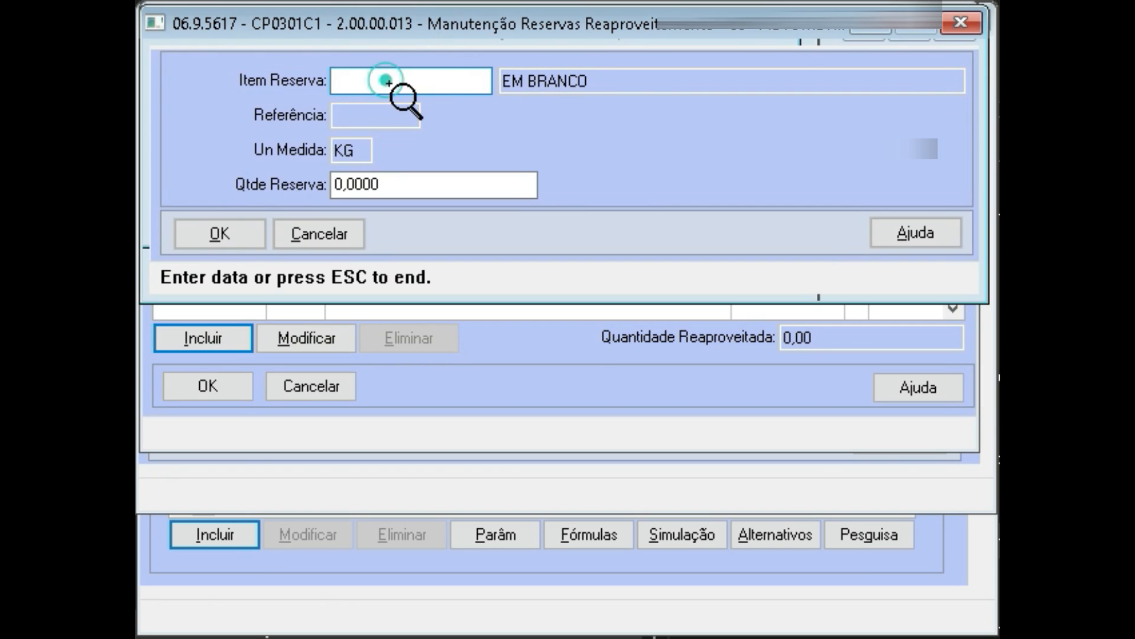
text(186.323.pac)
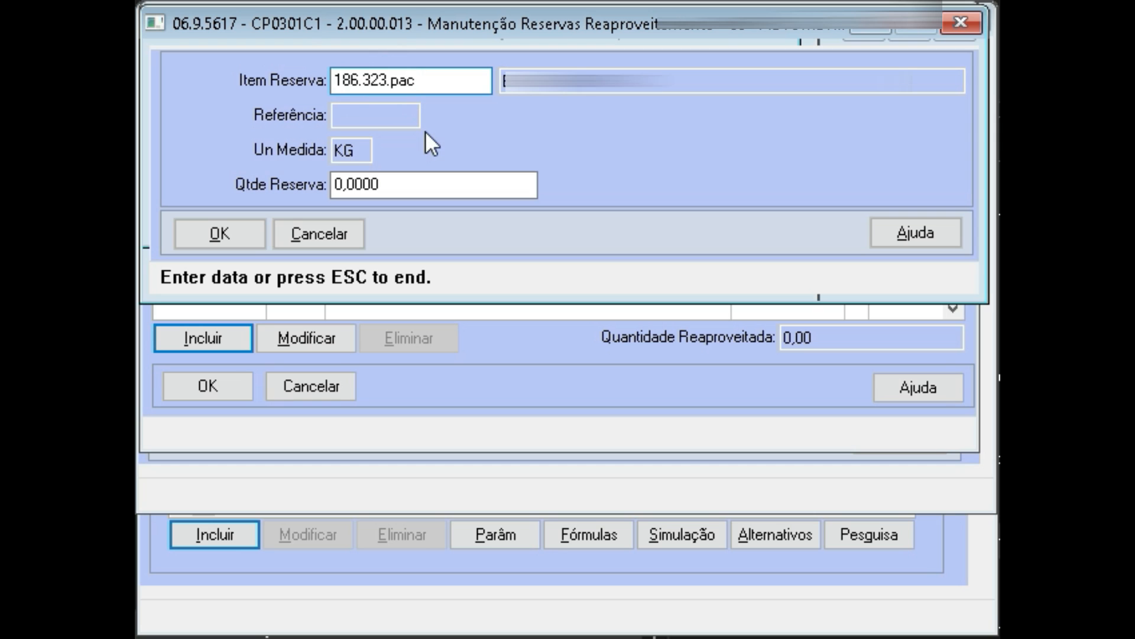
key(Return)
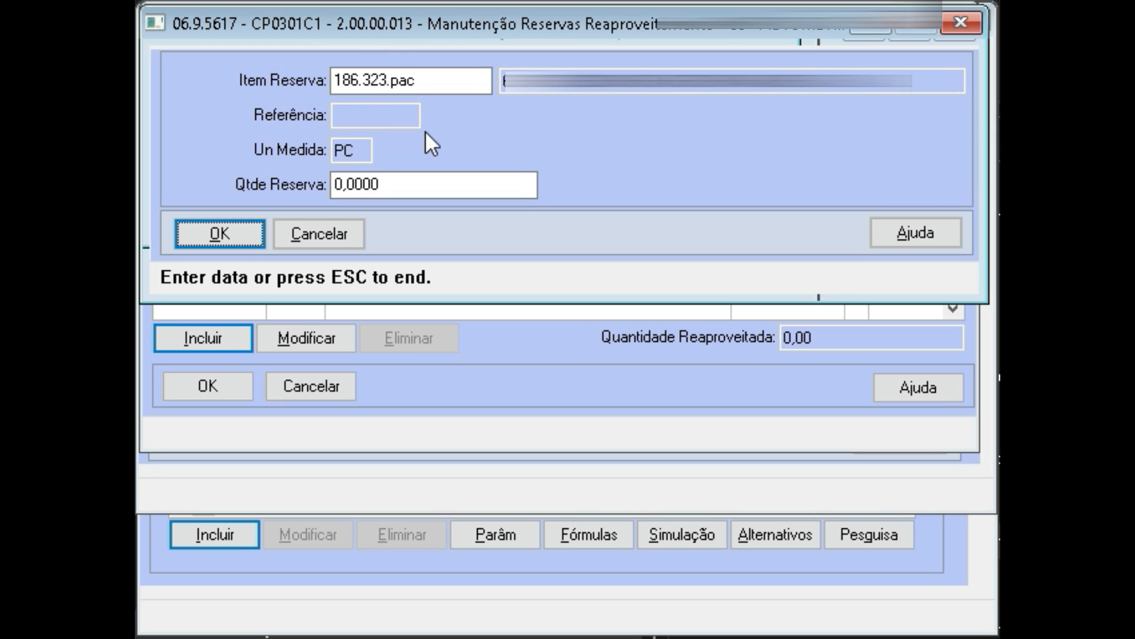
key(shift+Tab)
text(450)
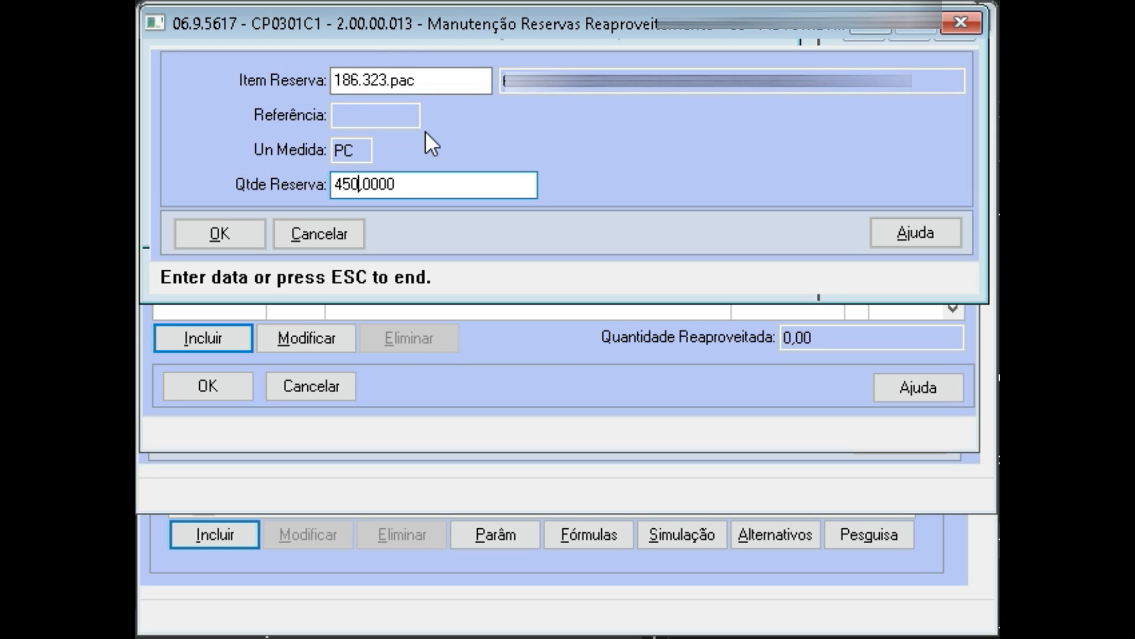
key(Return)
key(Return)
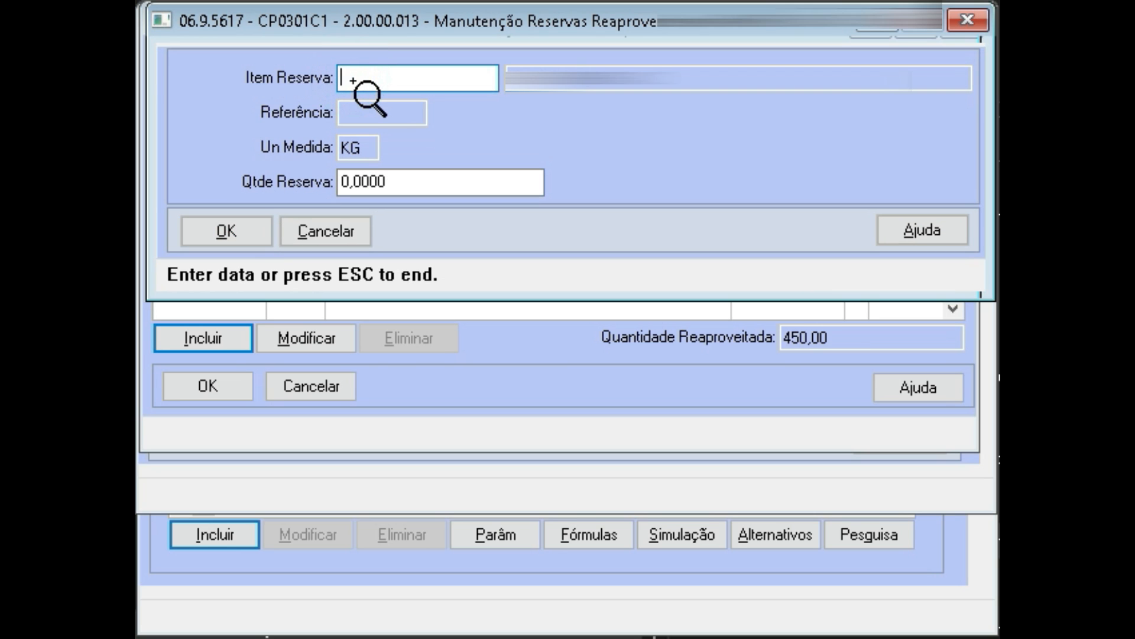
Try to add a reuse reservation for item 224.701.c with a quantity of 100.
text(1.c)
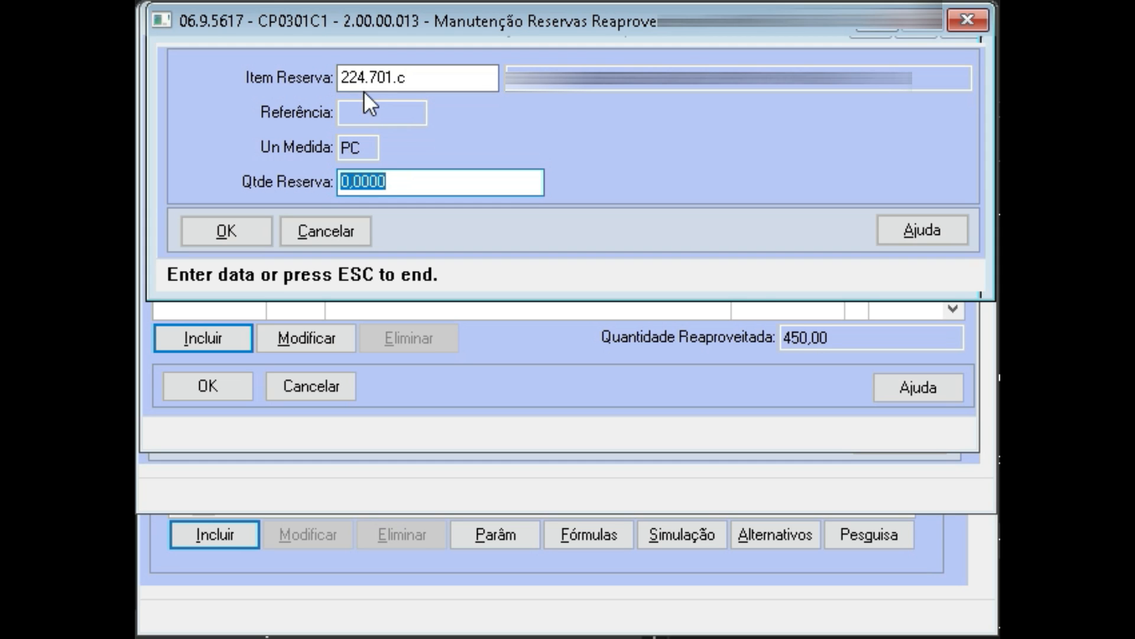
text(100)
key(Return)
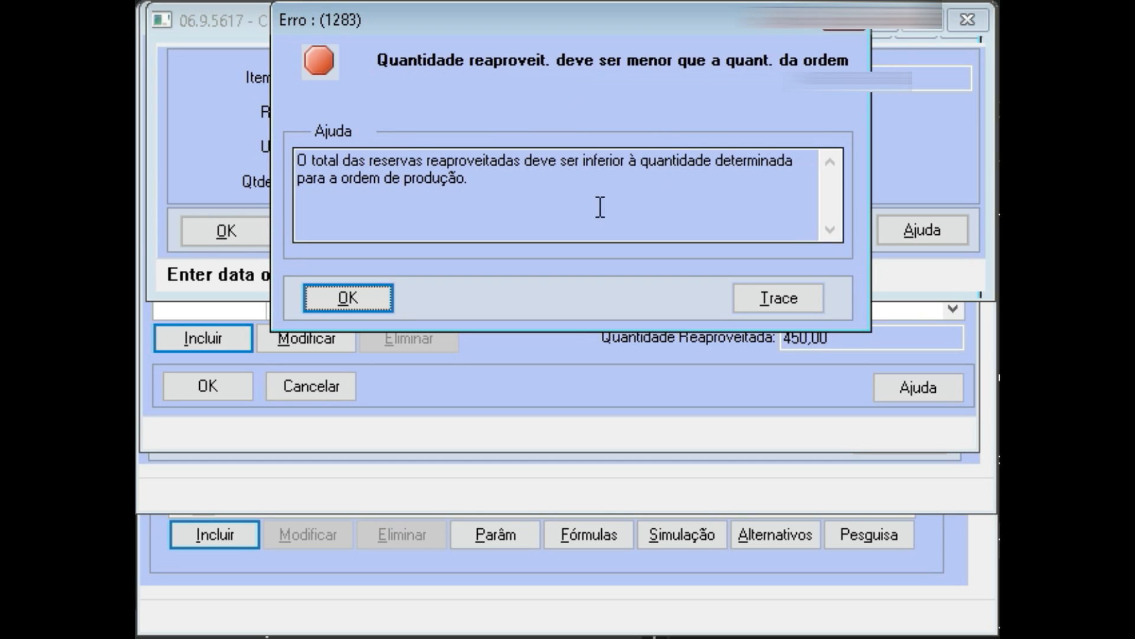
click(371, 289)
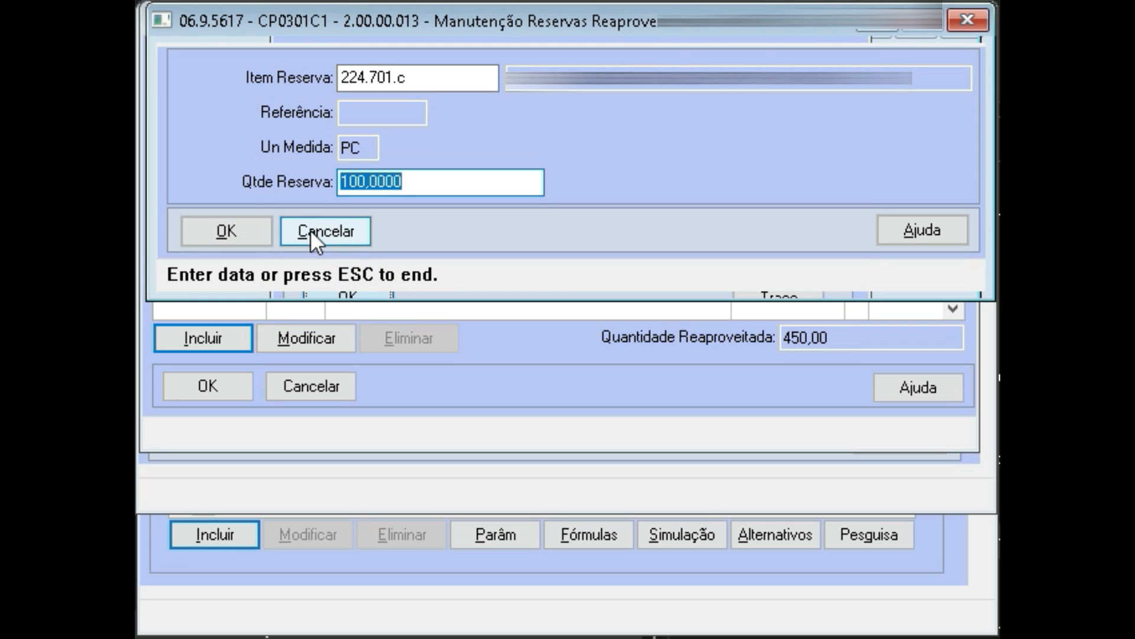
Set the 224.701.c reservation quantity to 50 and confirm the order's reuse reservations.
drag(405, 182, 309, 177)
text(50)
click(226, 231)
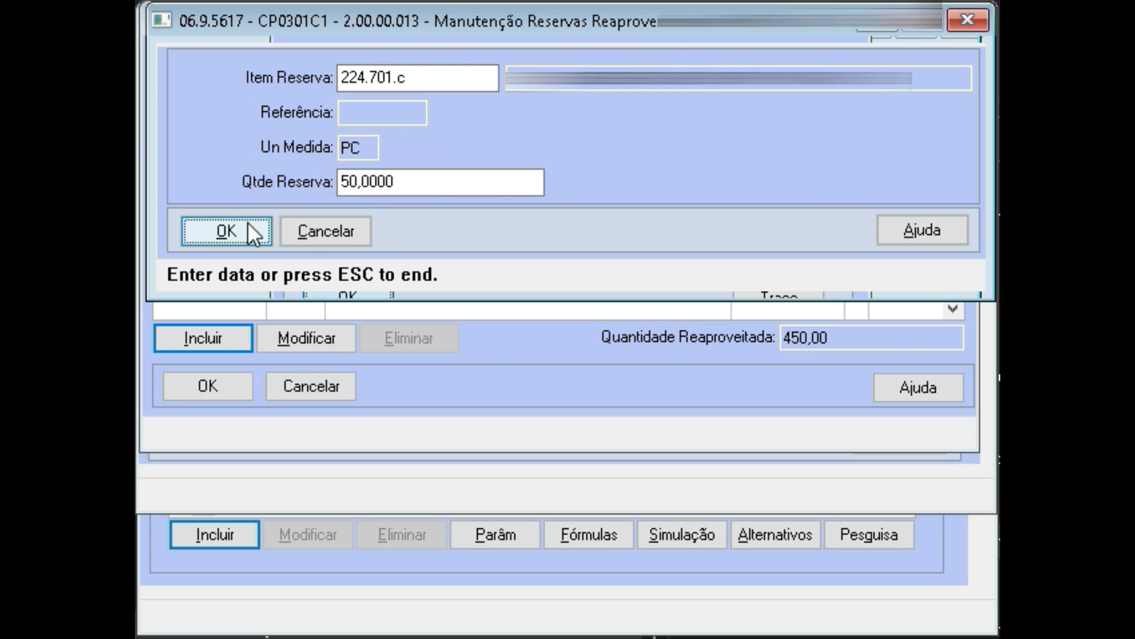
click(236, 383)
click(313, 390)
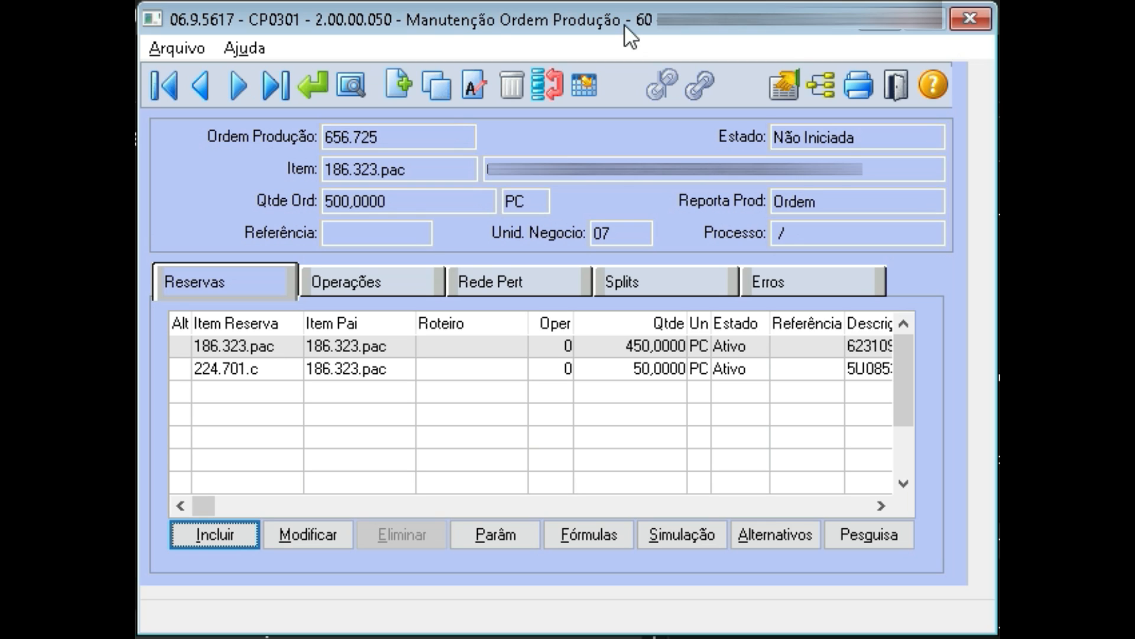
Run the material requisition program cp0309 and start modifying the order's requisition.
key(ctrl+alt+x)
text(cp030)
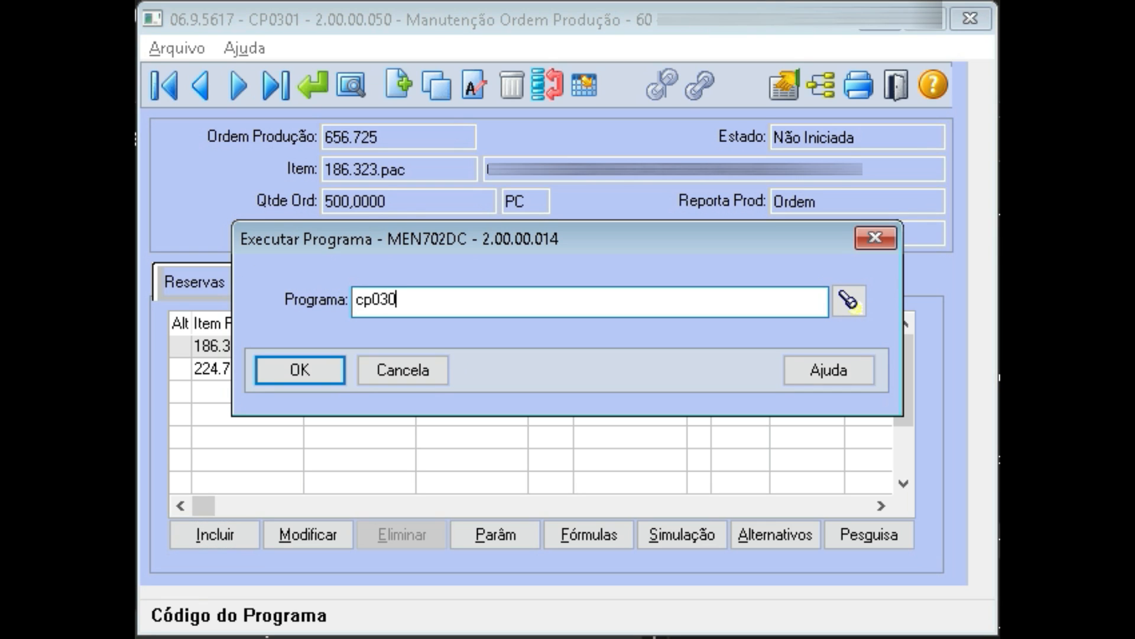
text(9)
key(Return)
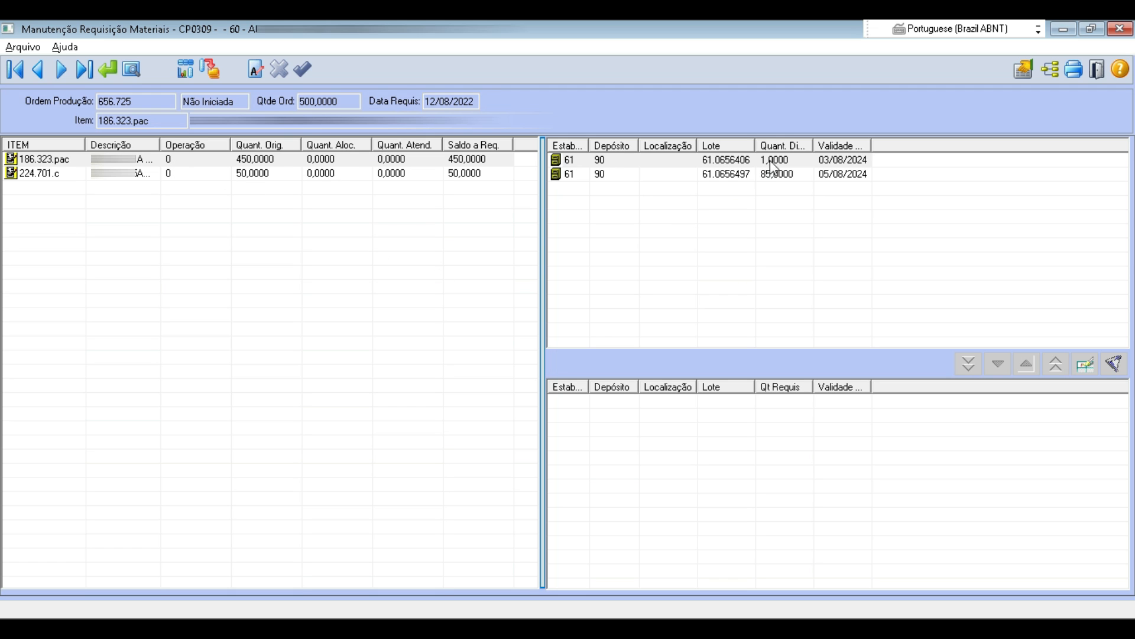
click(255, 67)
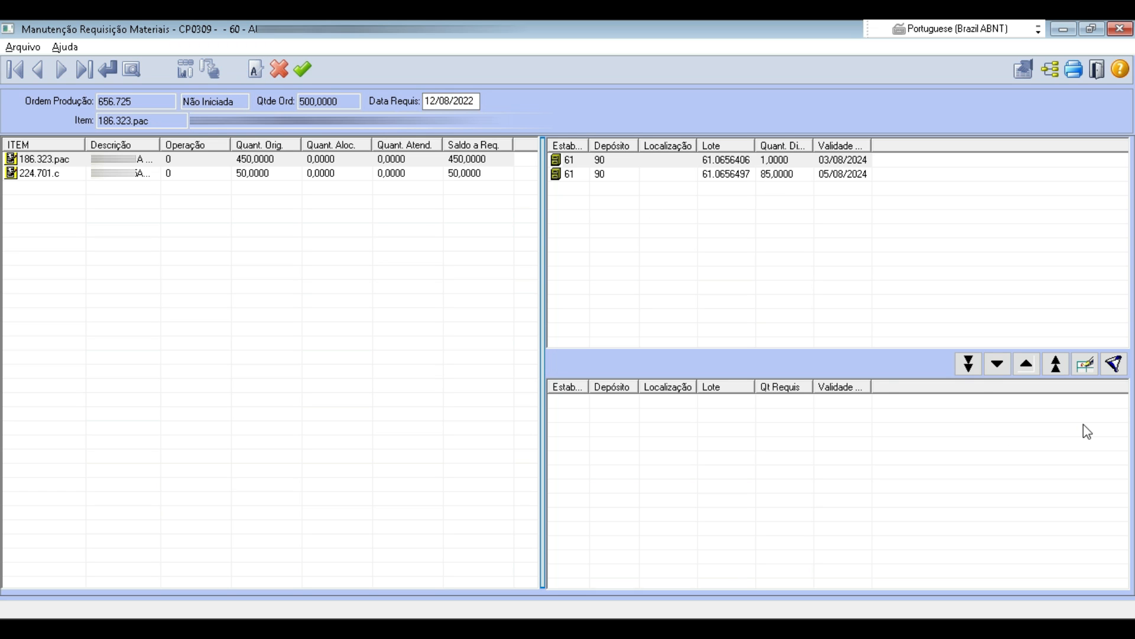
Requisition all available lots of item 186.323.pac, return them, and try requisitioning only lot 61.0656497.
click(969, 363)
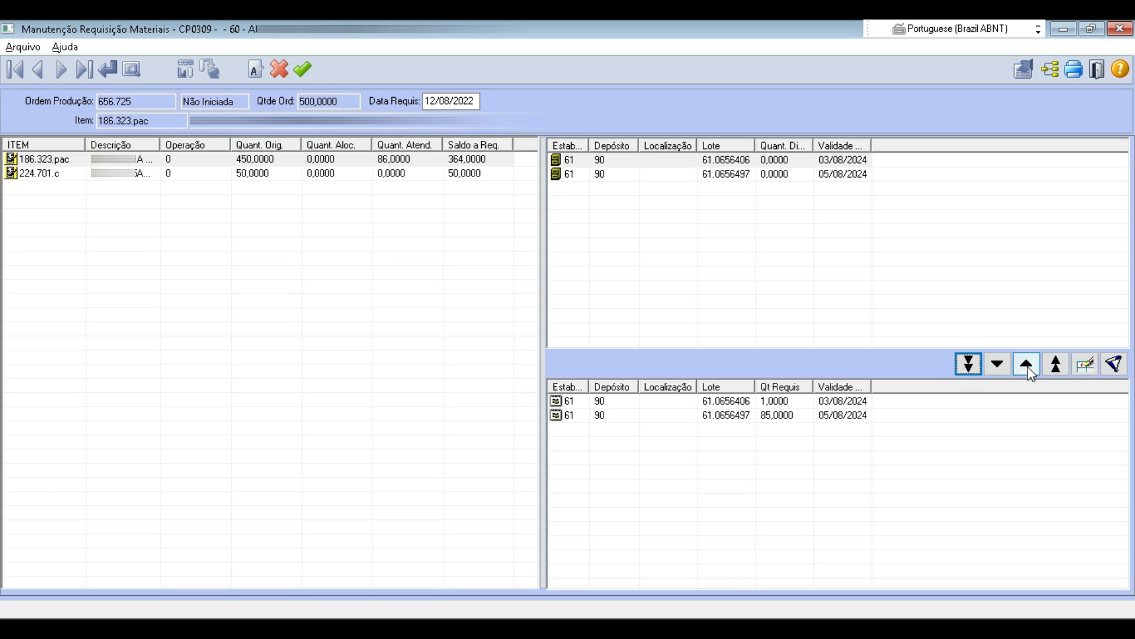
click(1056, 364)
click(769, 174)
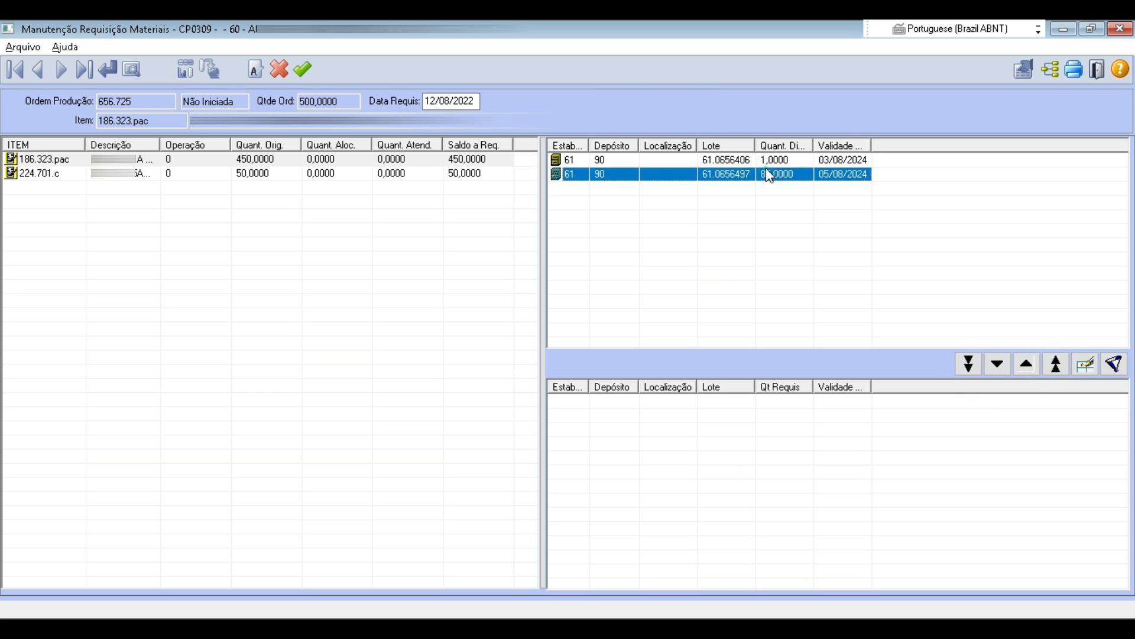
click(998, 364)
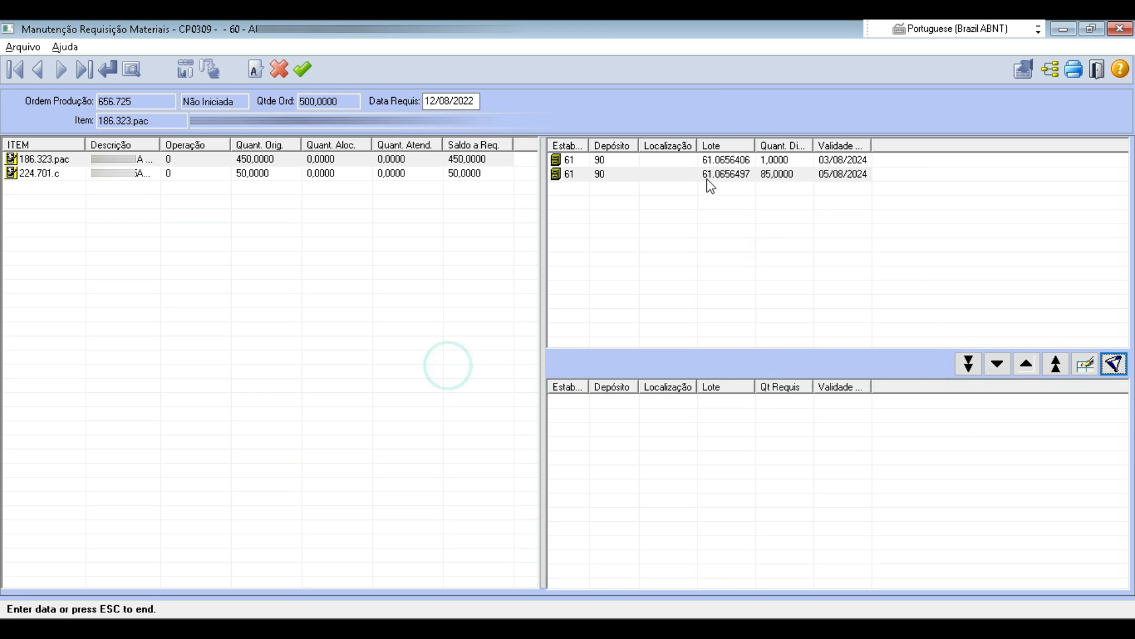
Requisition lot 61.0656497 for item 186.323.pac and set its total requisitioned quantity to 80.
click(707, 178)
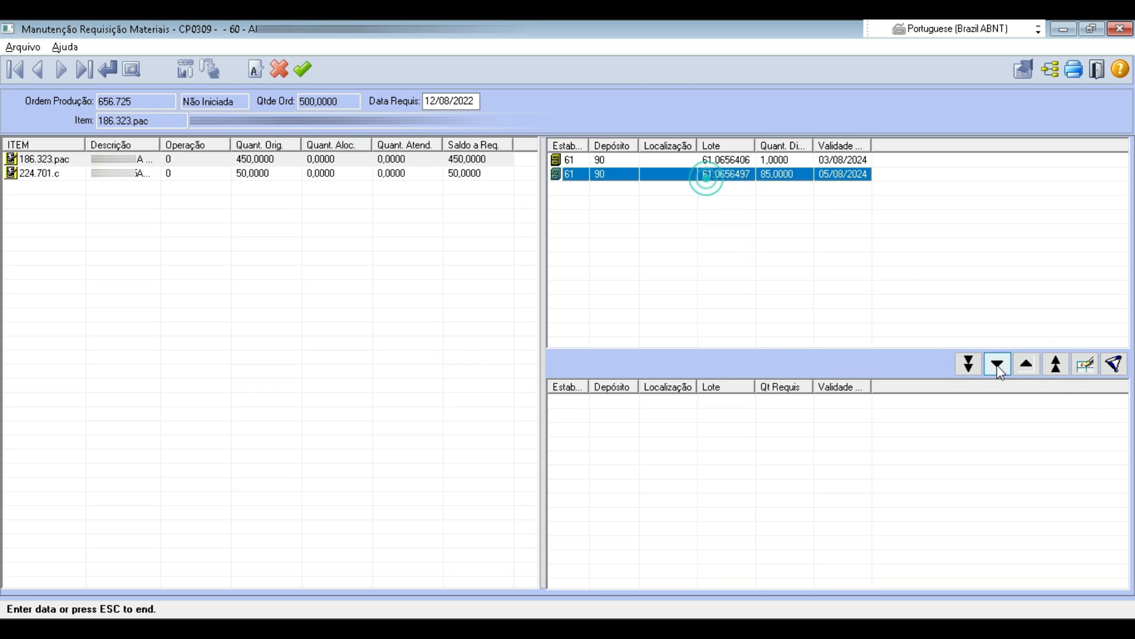
click(997, 364)
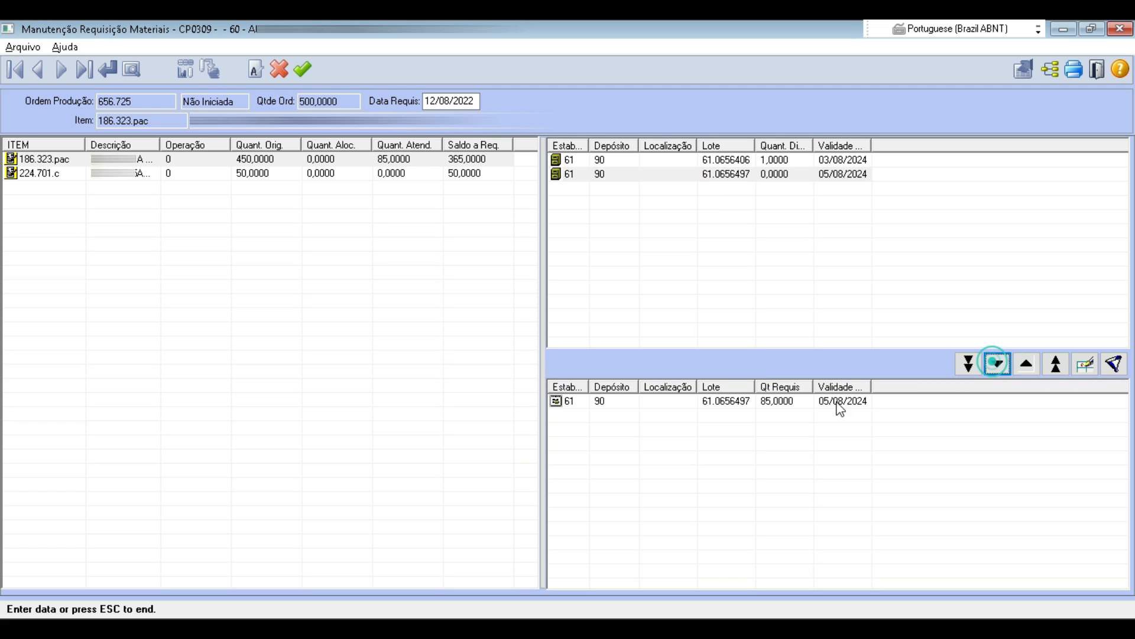
click(719, 403)
click(1087, 365)
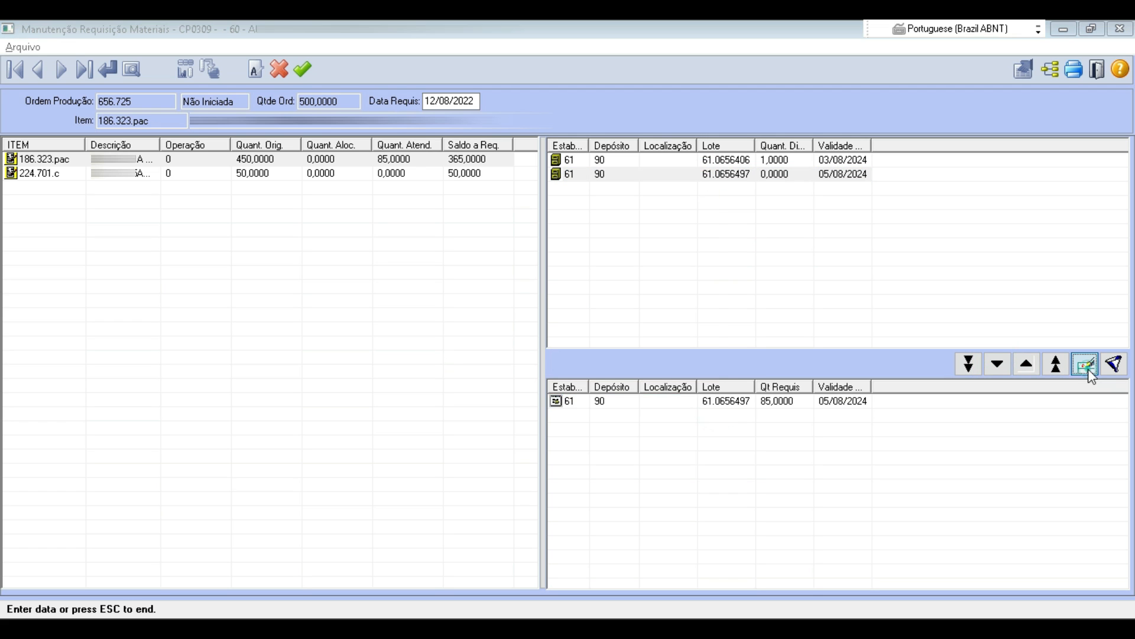
drag(571, 380, 529, 380)
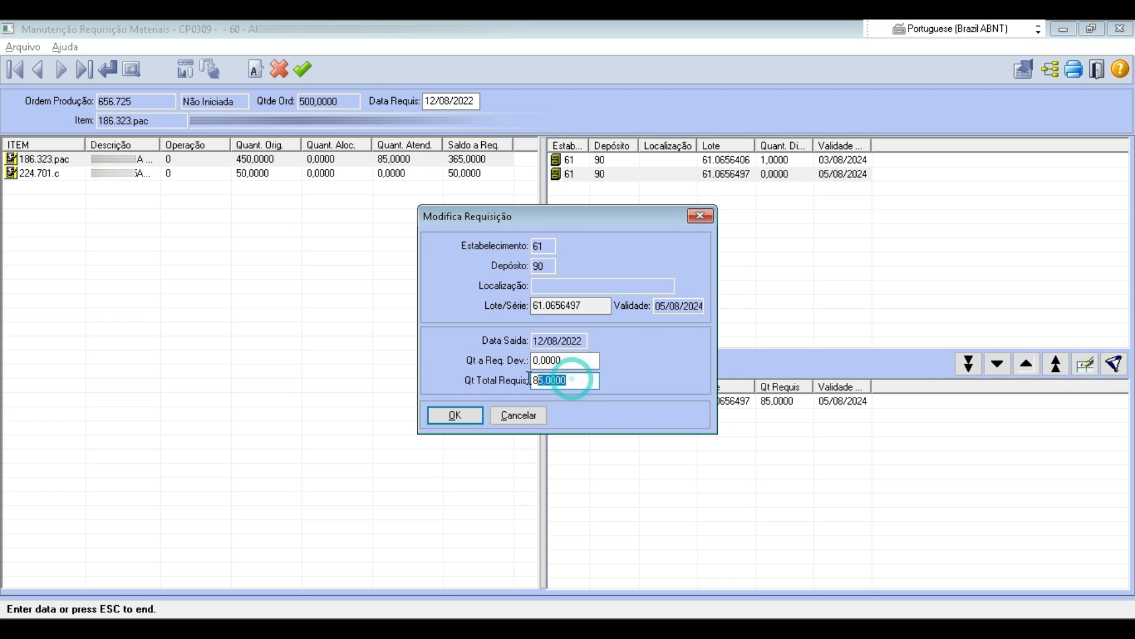
text(0)
key(Tab)
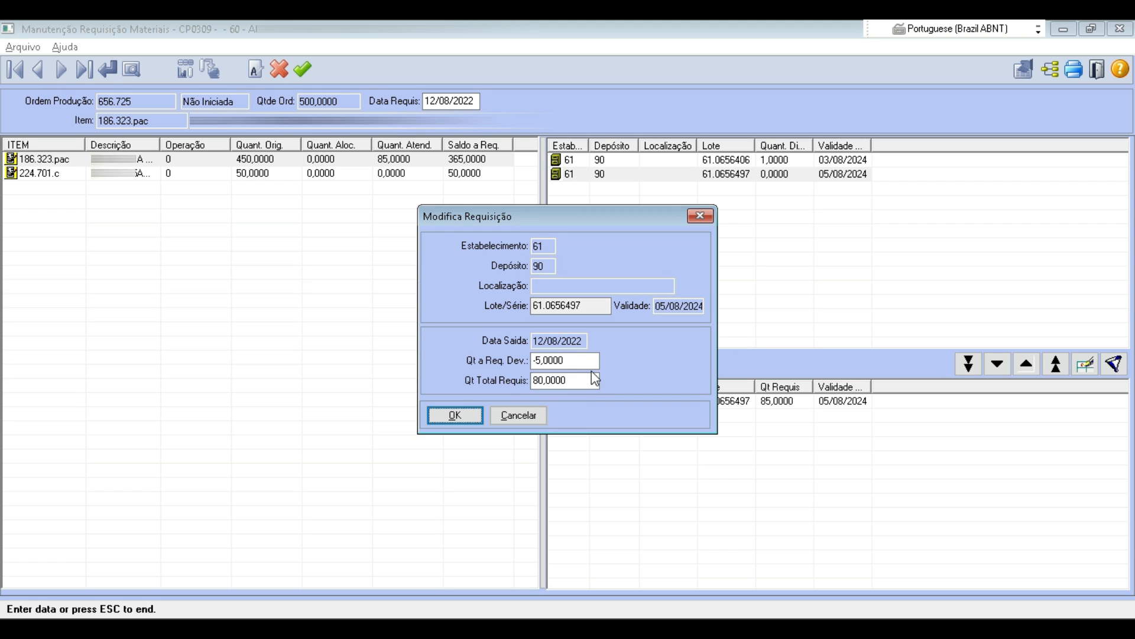
Set the requisition/return quantity of lot 61.0656497 to -10 and accept the modified requisition.
click(544, 361)
drag(573, 361, 499, 354)
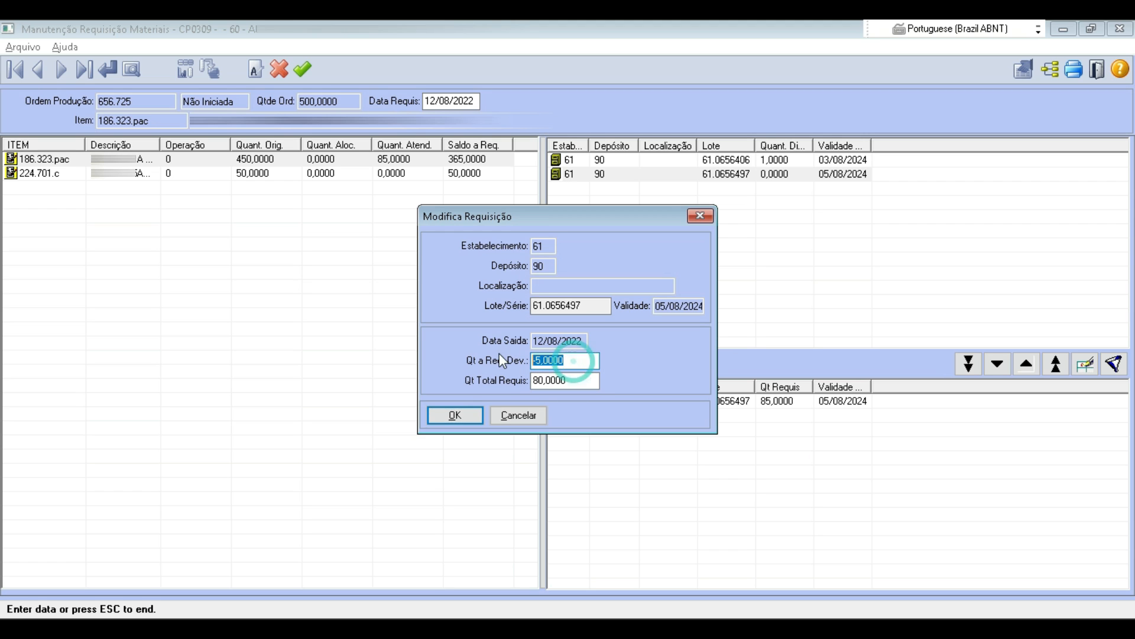
text(-10)
key(Tab)
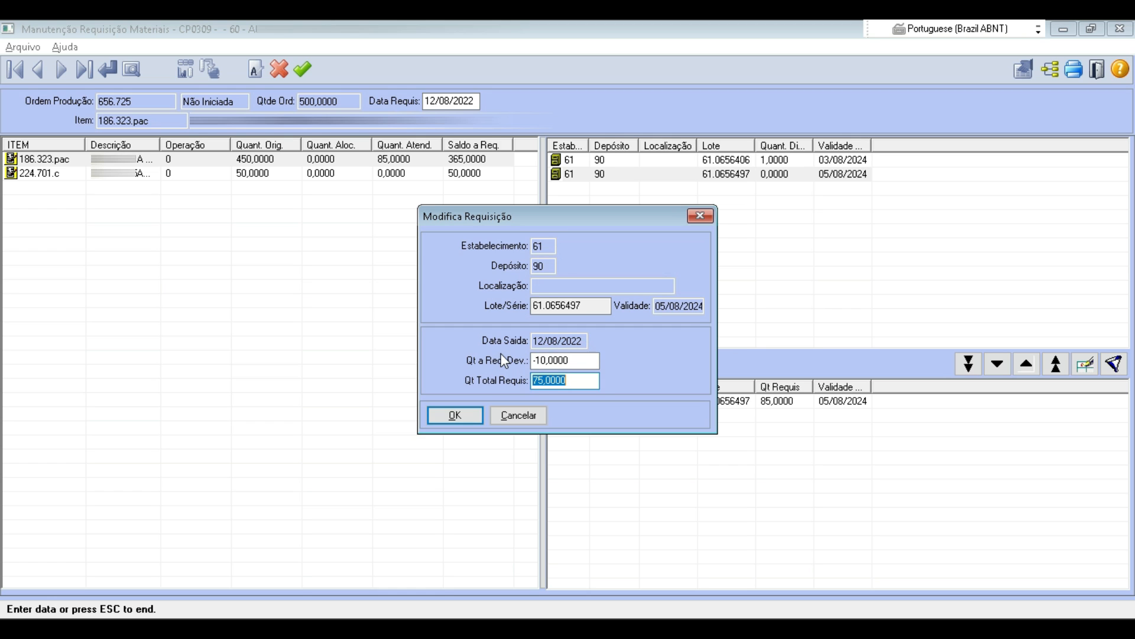
click(467, 417)
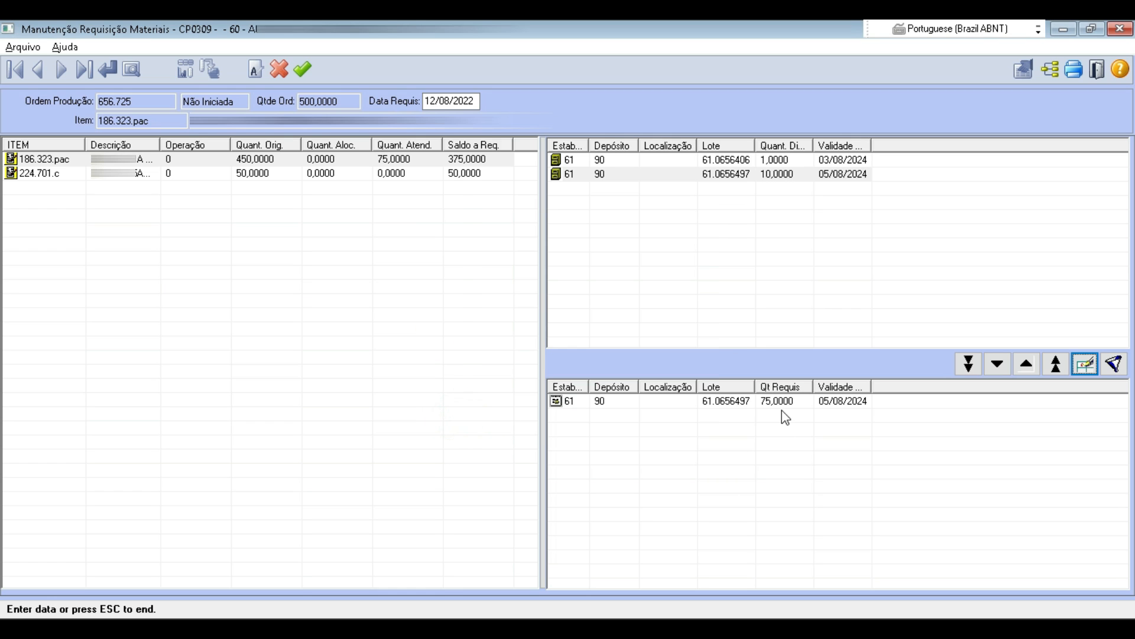
Requisition all available lots of item 224.701.c at once and return them to stock.
click(145, 175)
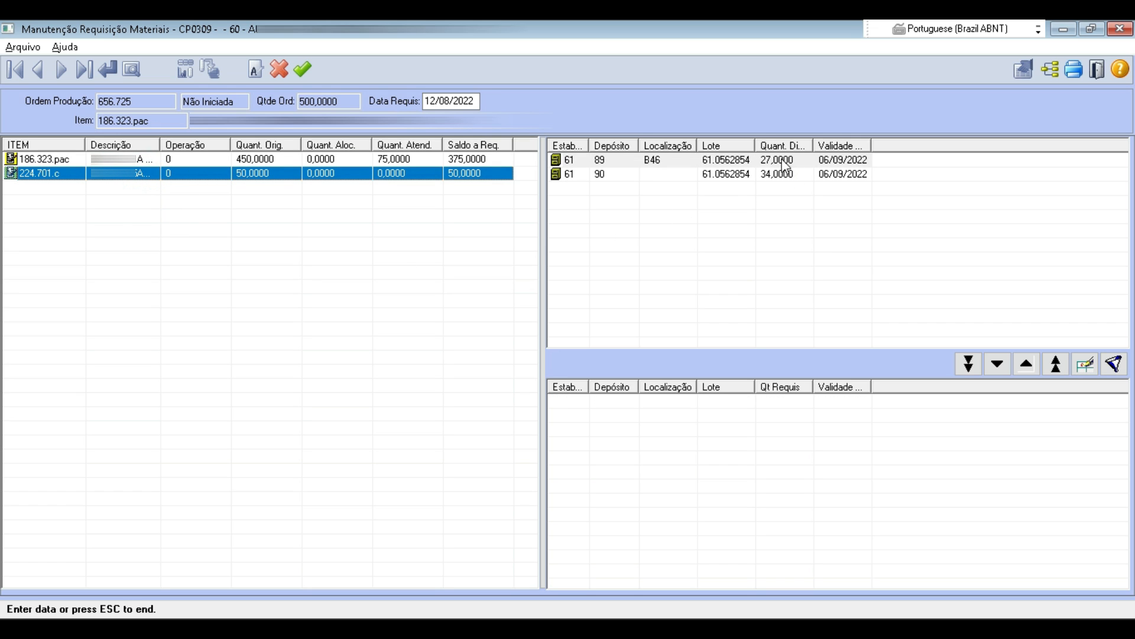
click(969, 363)
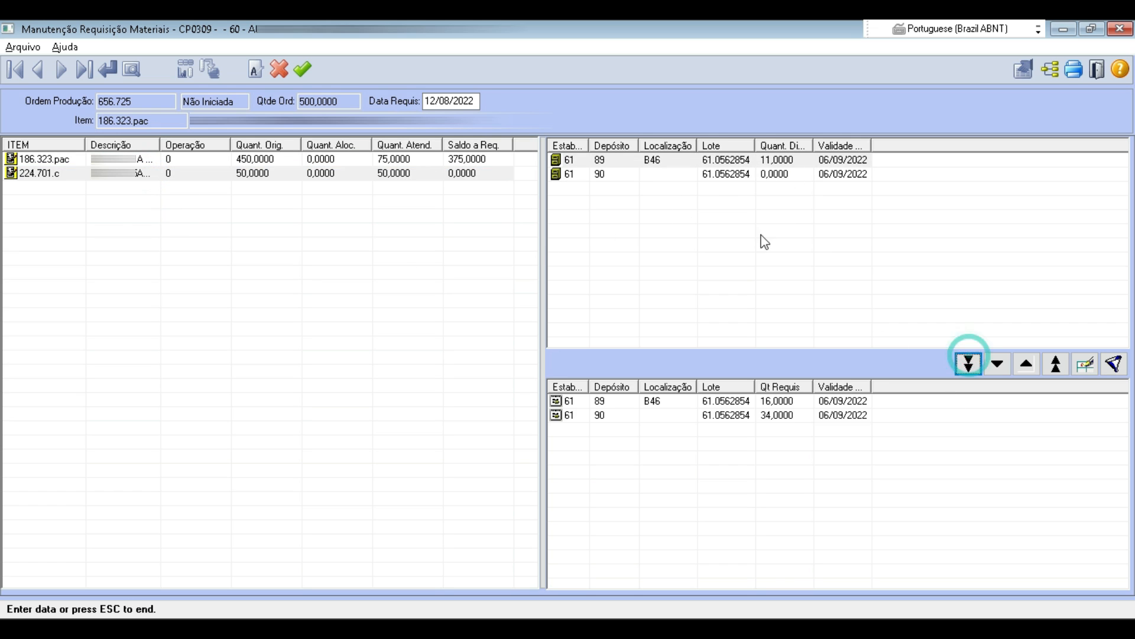
click(1027, 363)
click(1056, 363)
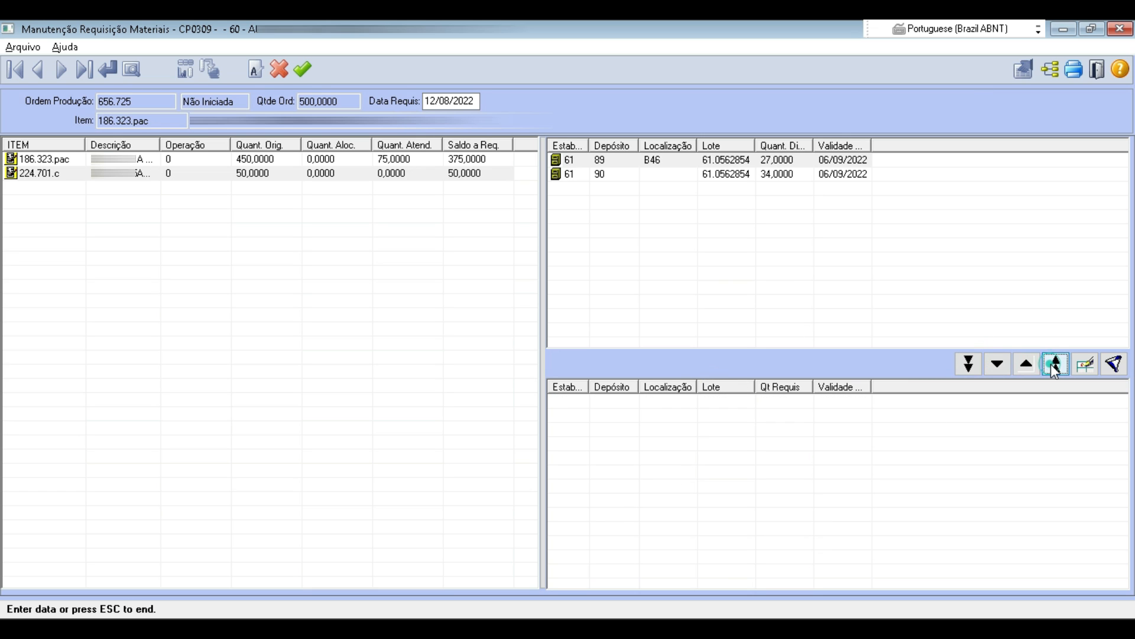
Requisition lot 61.0562854 of item 224.701.c from deposit 90 and from deposit 89 location B46, and confirm the order's requisition.
click(775, 175)
click(998, 363)
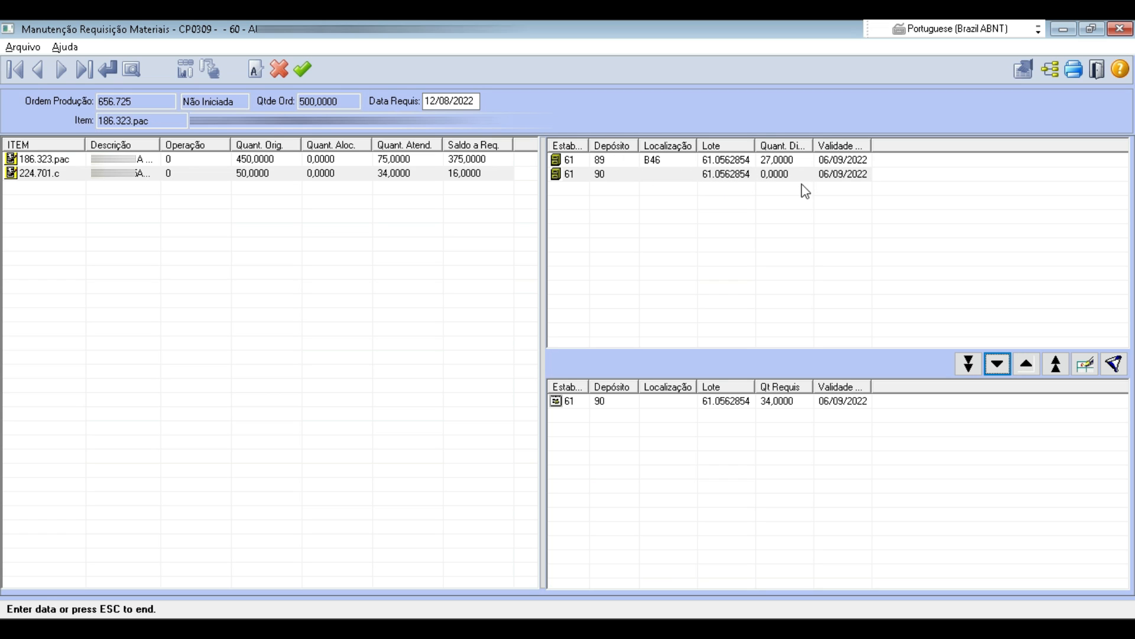
click(777, 159)
click(997, 364)
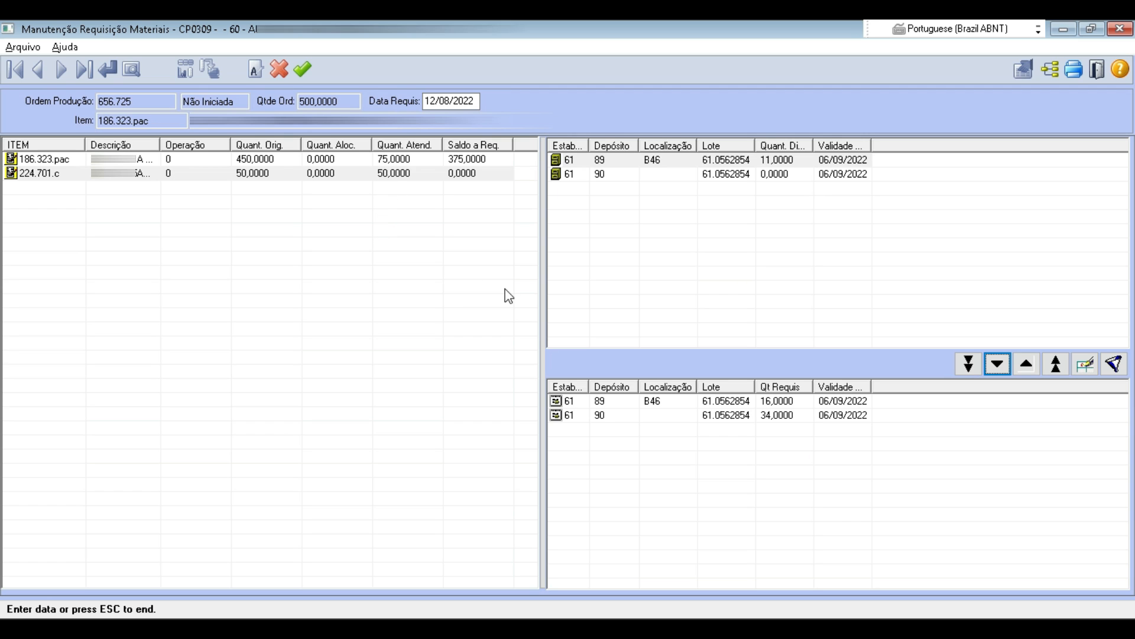
click(307, 67)
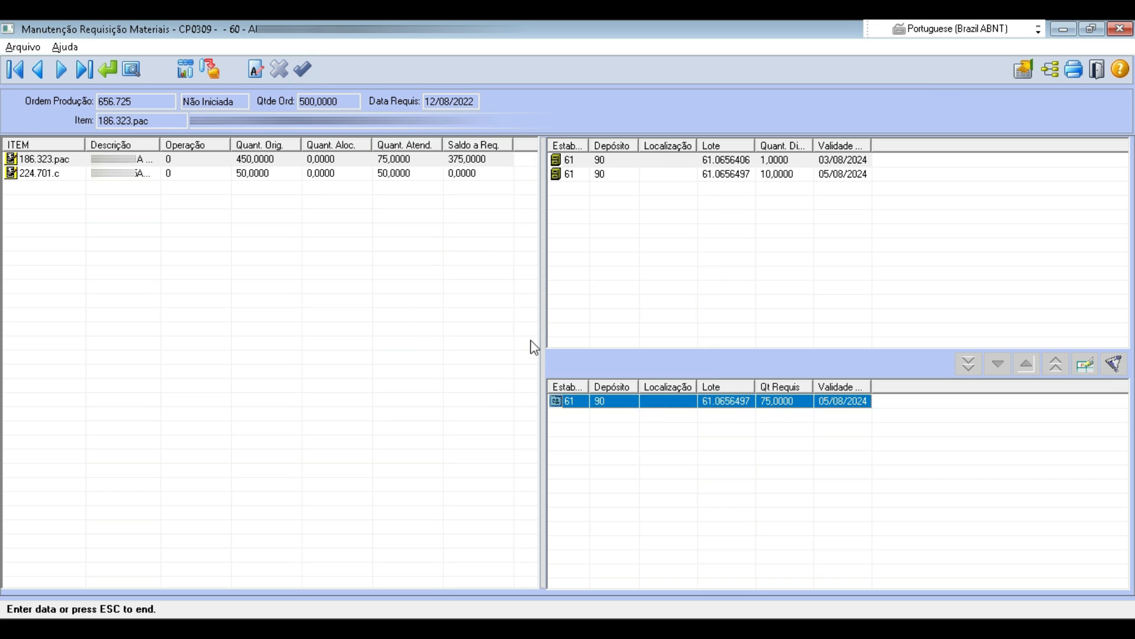
Return to the production order maintenance and reload the 186.323.pac order to check its status.
click(1065, 27)
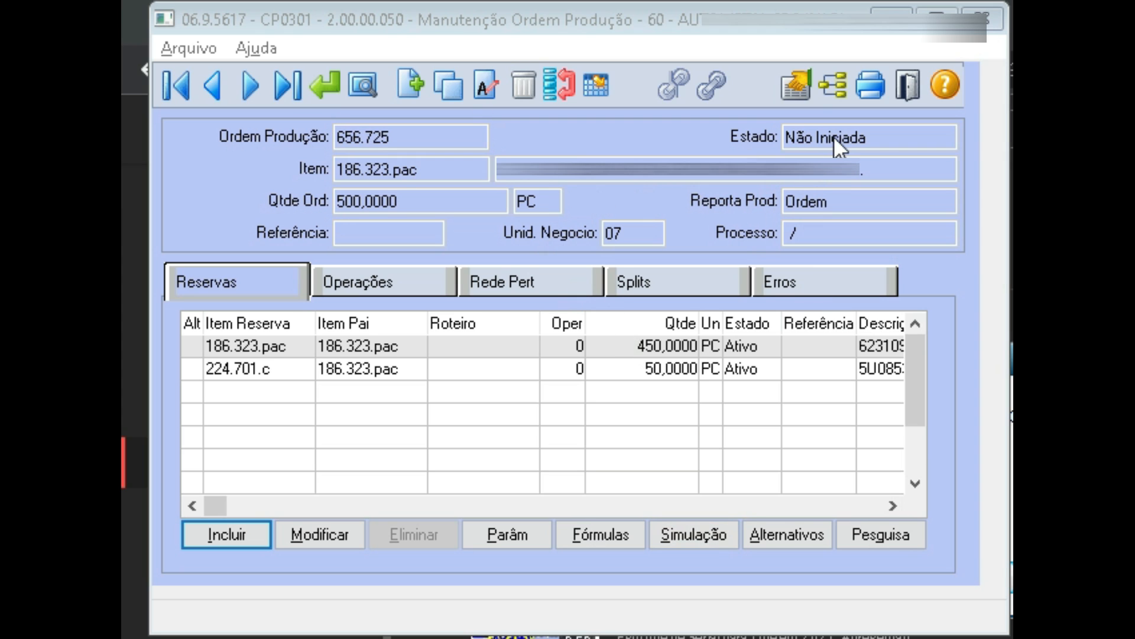
click(218, 75)
click(239, 83)
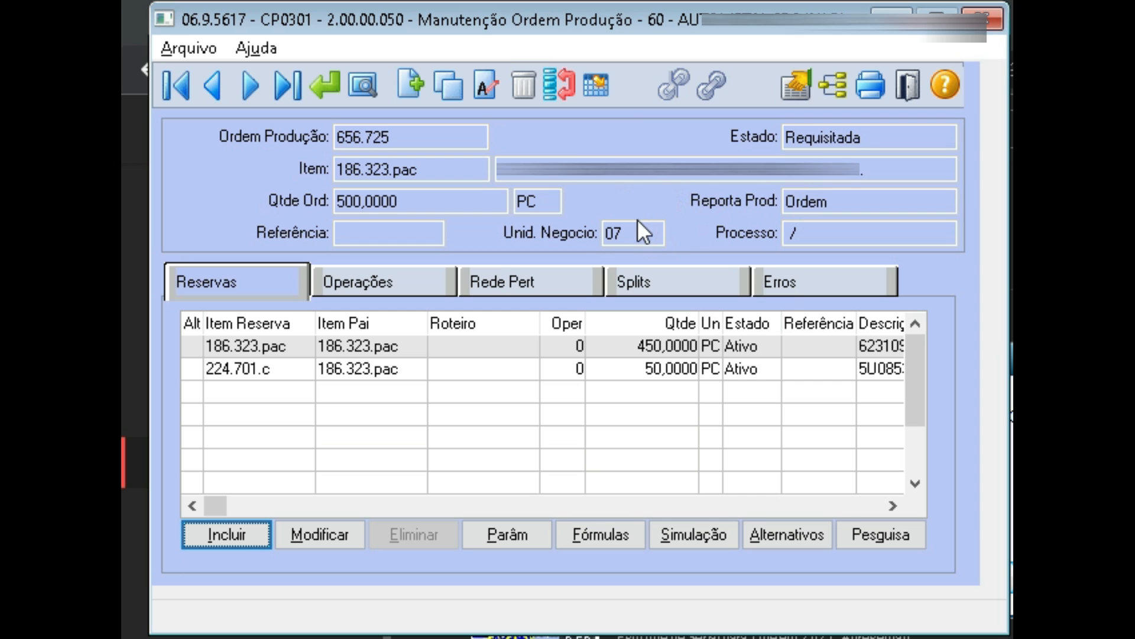
Run the order relationships program cp0507 and examine the 186.323.pac order's movements with the lot, quantity and location columns in view.
key(ctrl+alt+x)
text(cp0507)
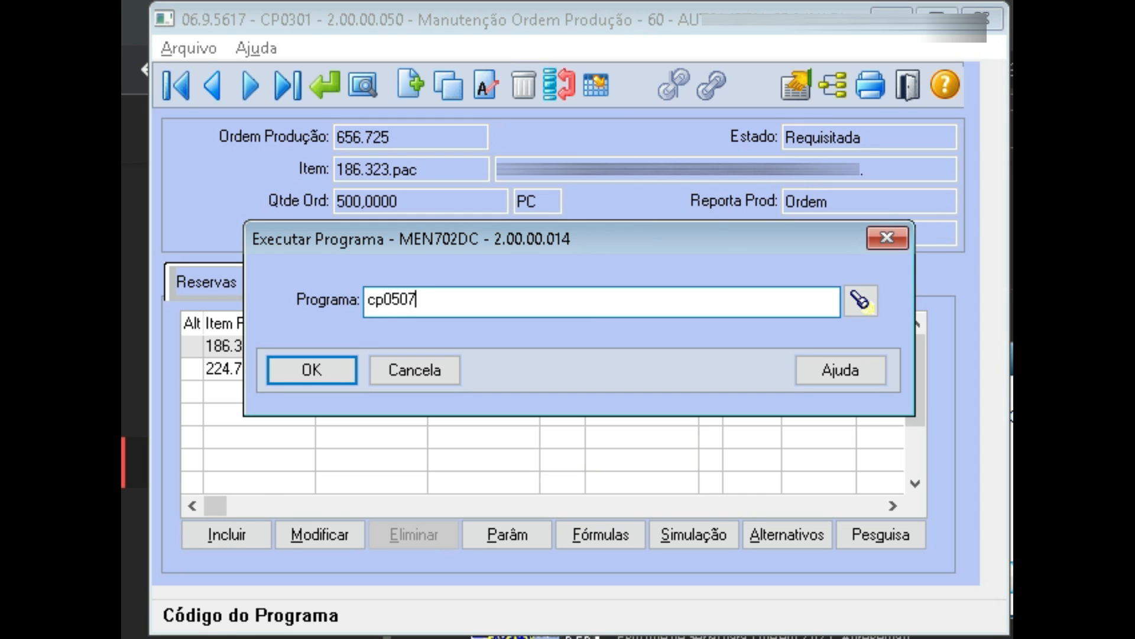
key(Return)
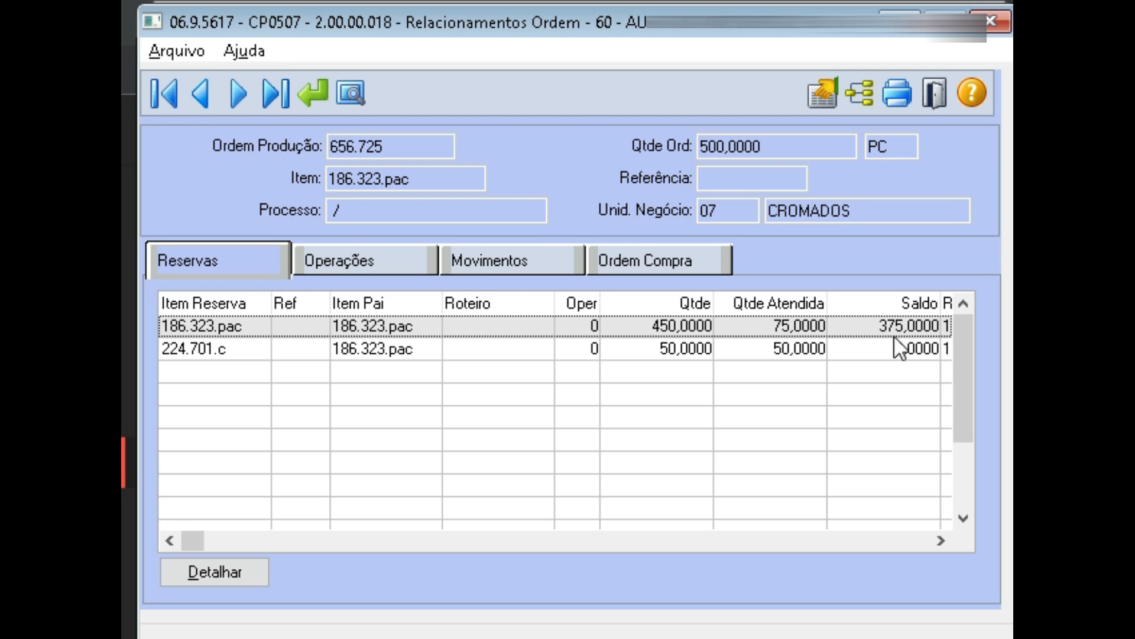
click(490, 259)
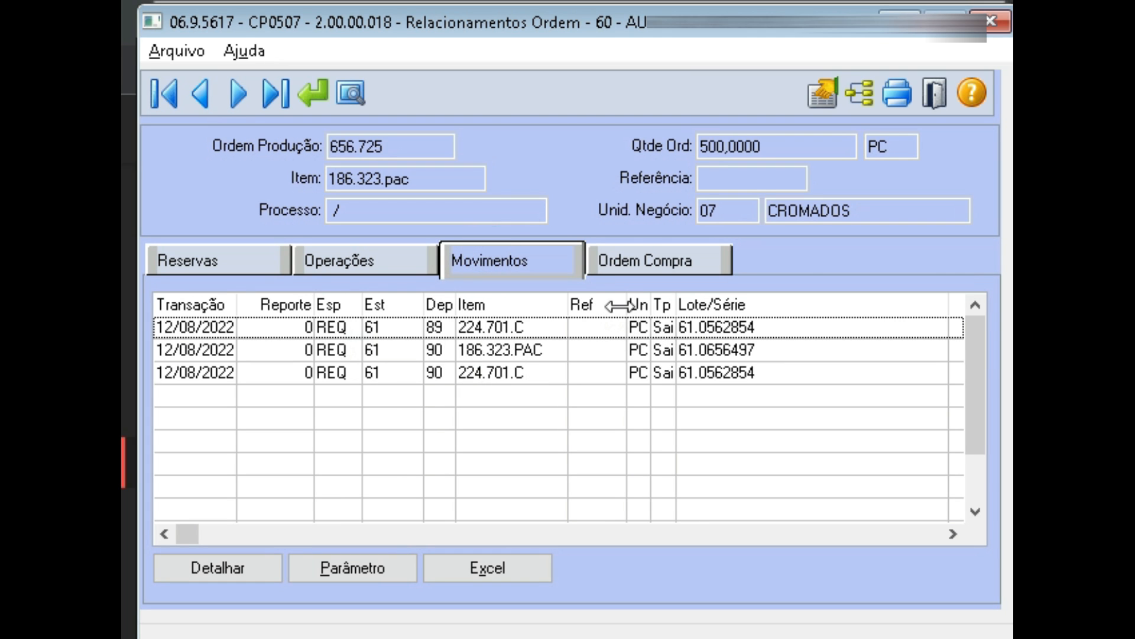
drag(627, 305, 572, 304)
drag(895, 304, 811, 326)
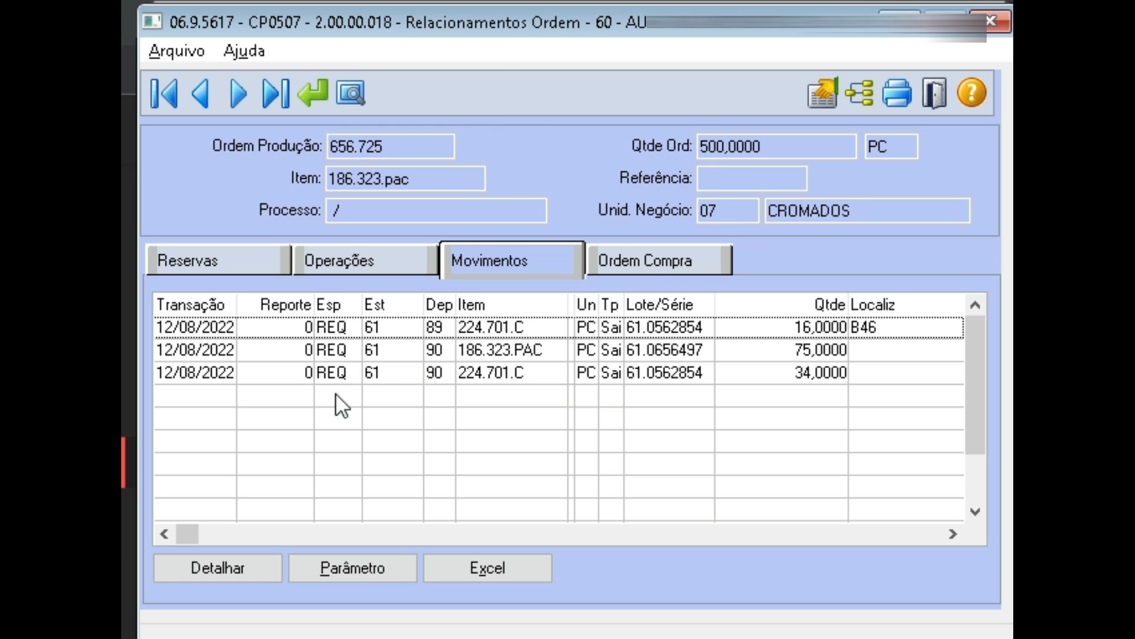
Examine the movements of the CI.186.409 order and compare its status with the cr.186.407 and 186.323.pac orders.
click(204, 98)
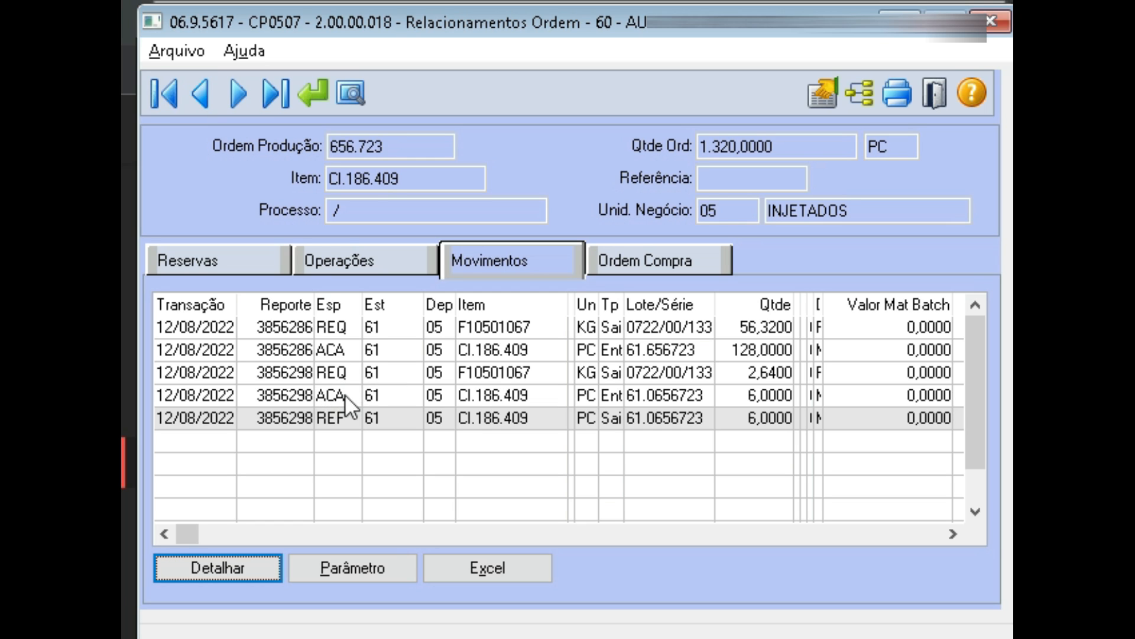
click(337, 416)
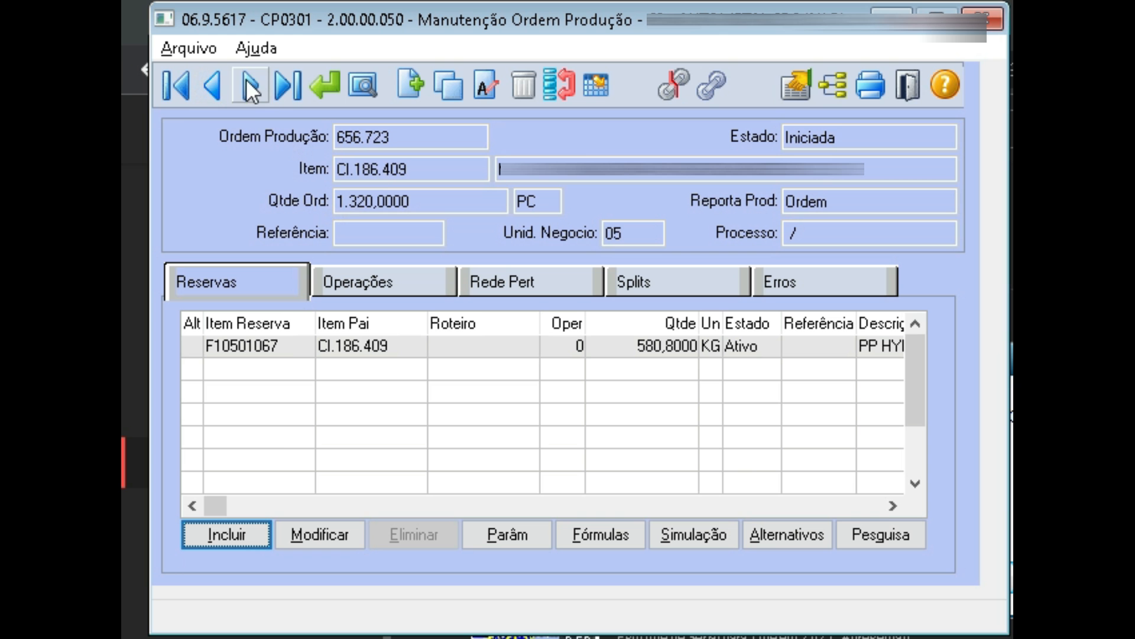
click(249, 87)
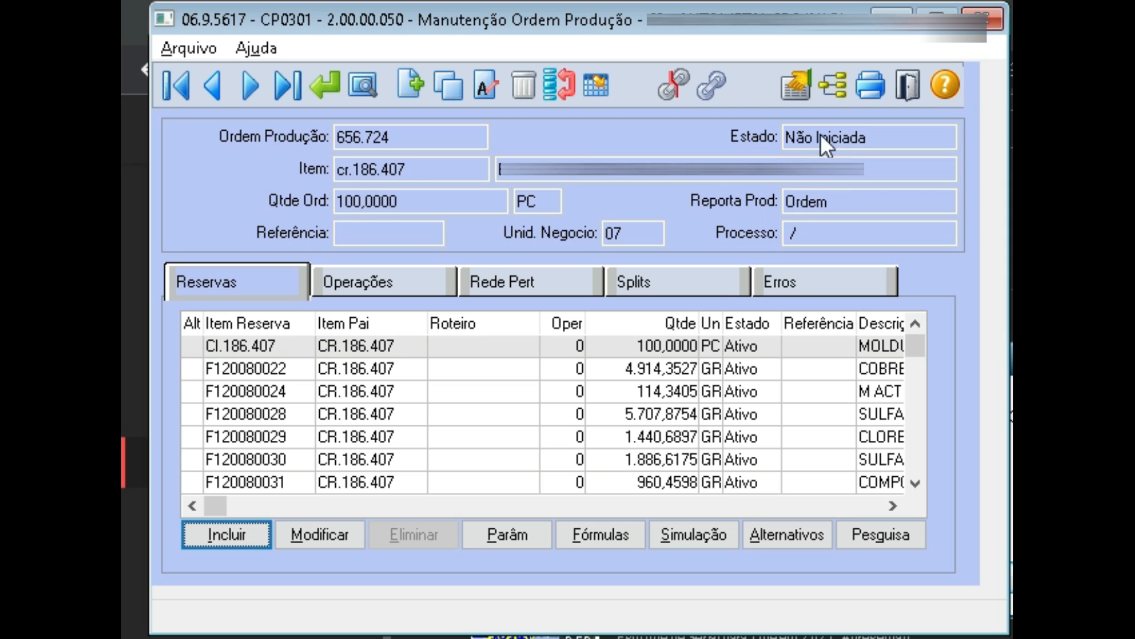
click(208, 84)
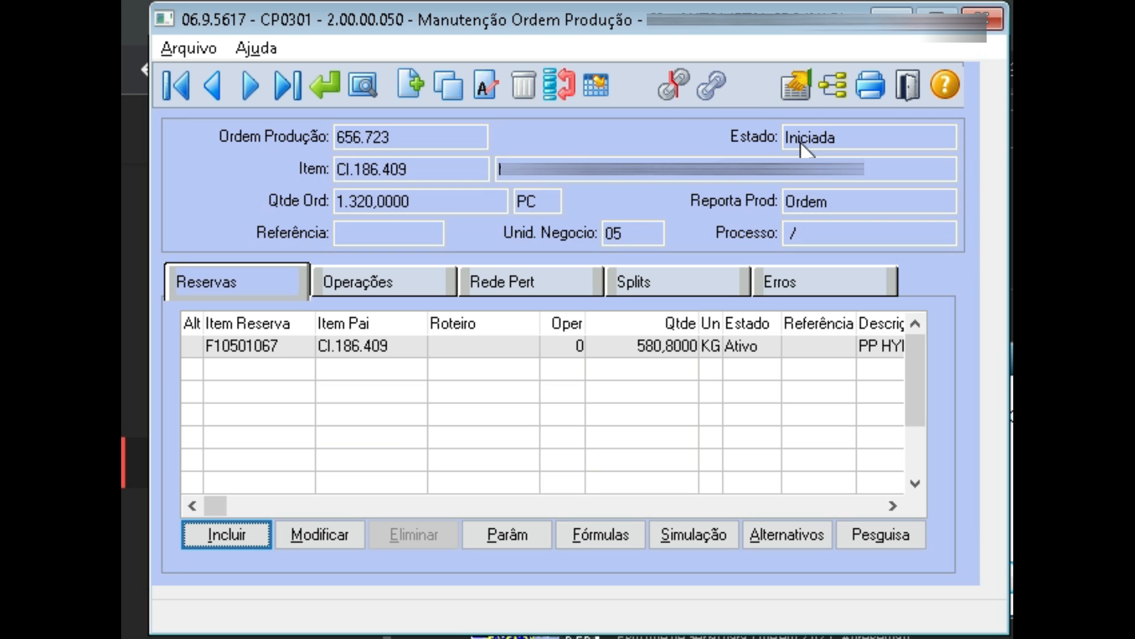
click(253, 83)
click(253, 83)
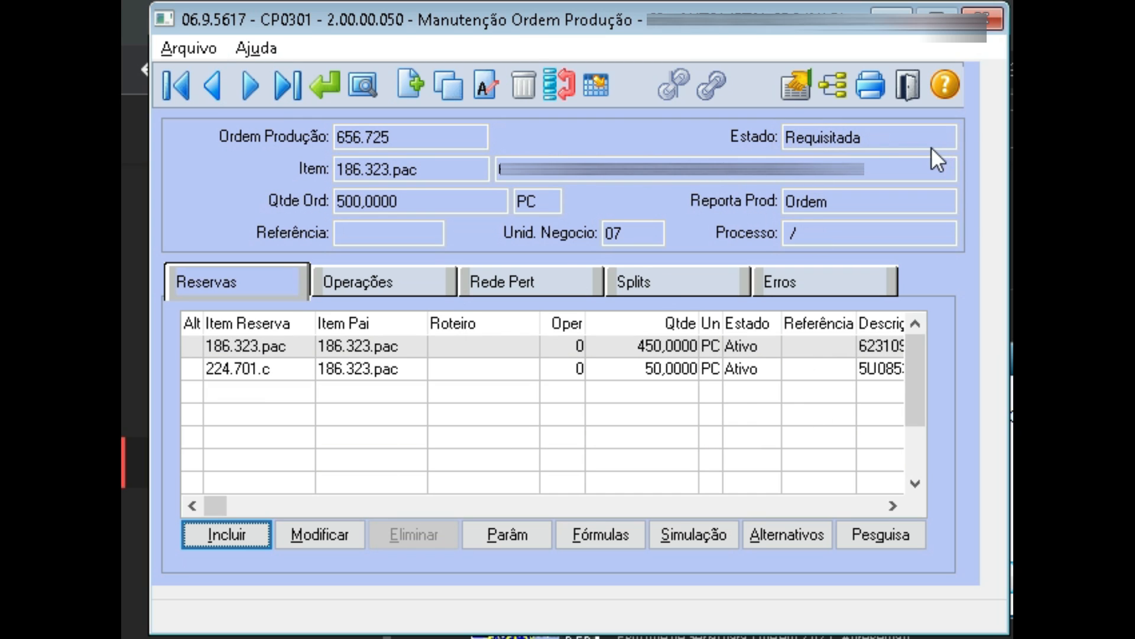
click(482, 94)
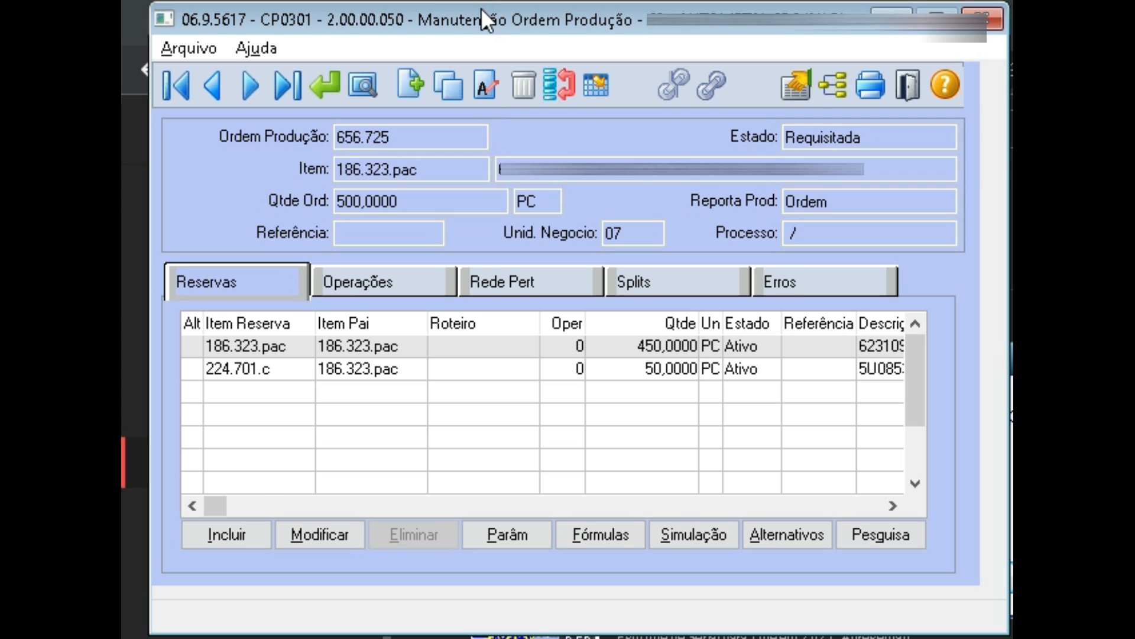
Run the production reporting program cp0311 and start a report for the 186.323.pac order.
key(ctrl+alt+x)
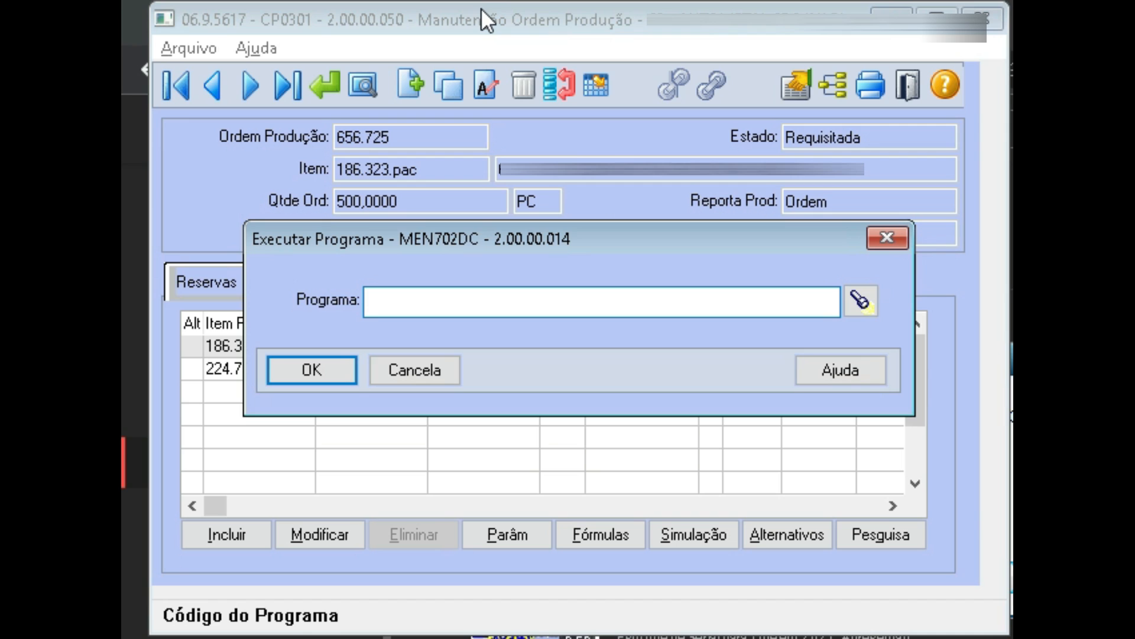
text(cp0311)
key(Return)
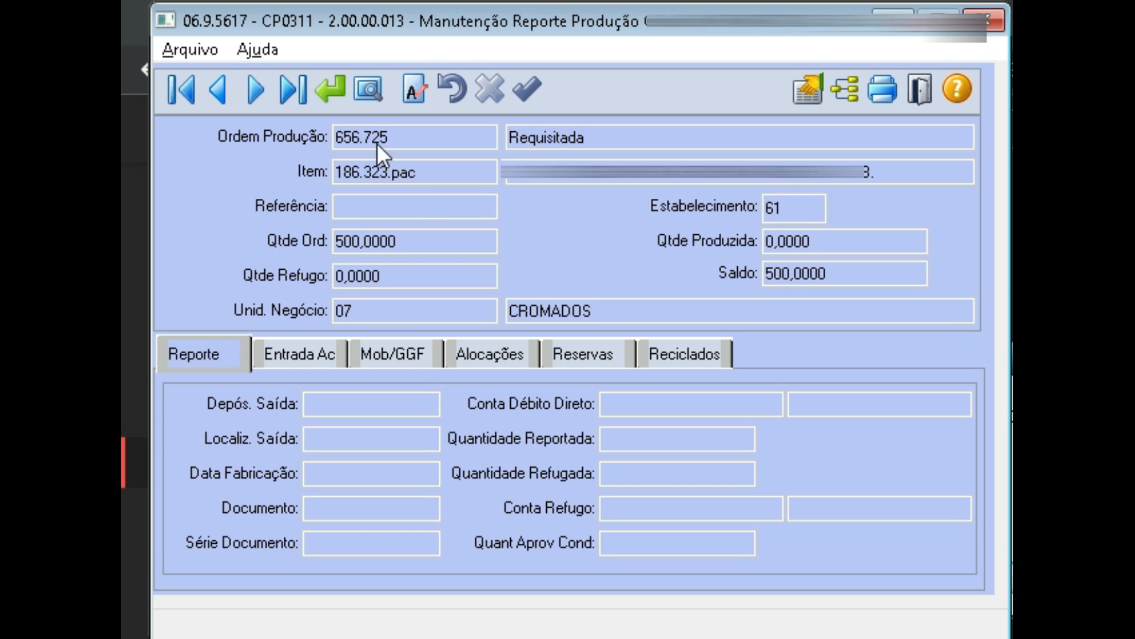
click(412, 88)
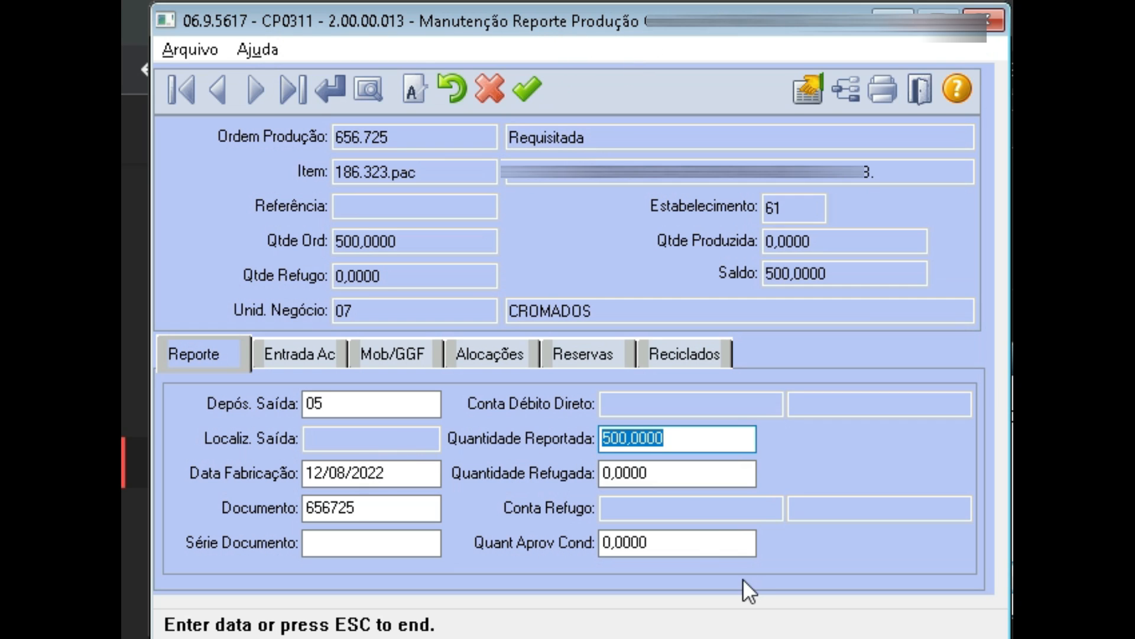
Set the report's reported quantity to 2 and its scrapped quantity to 1.
text(2)
key(Tab)
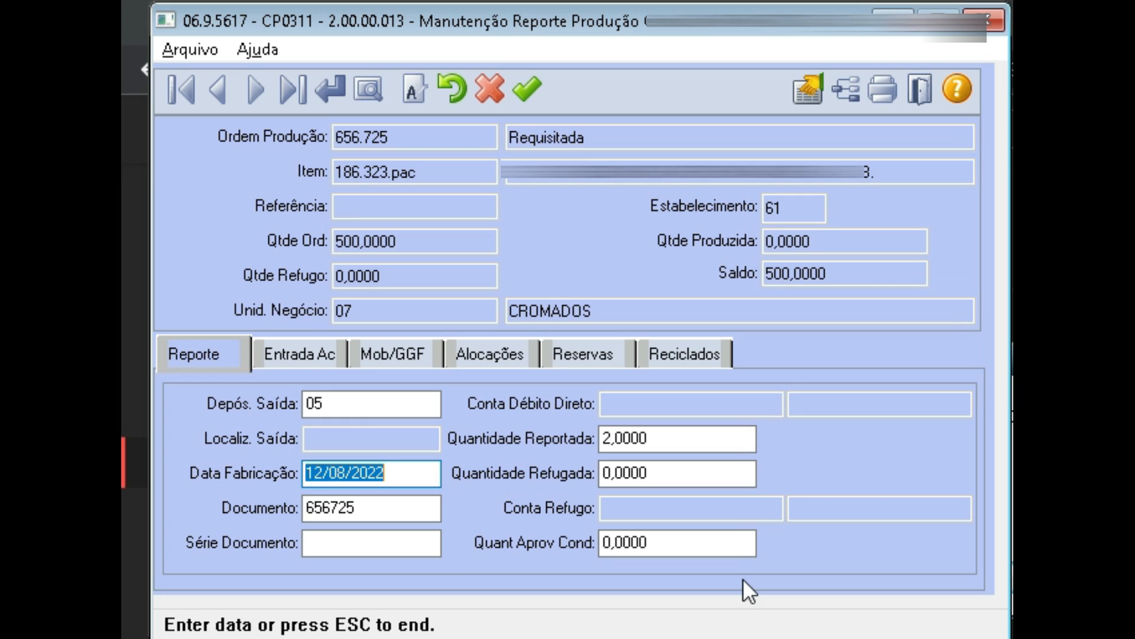
key(Tab)
text(1)
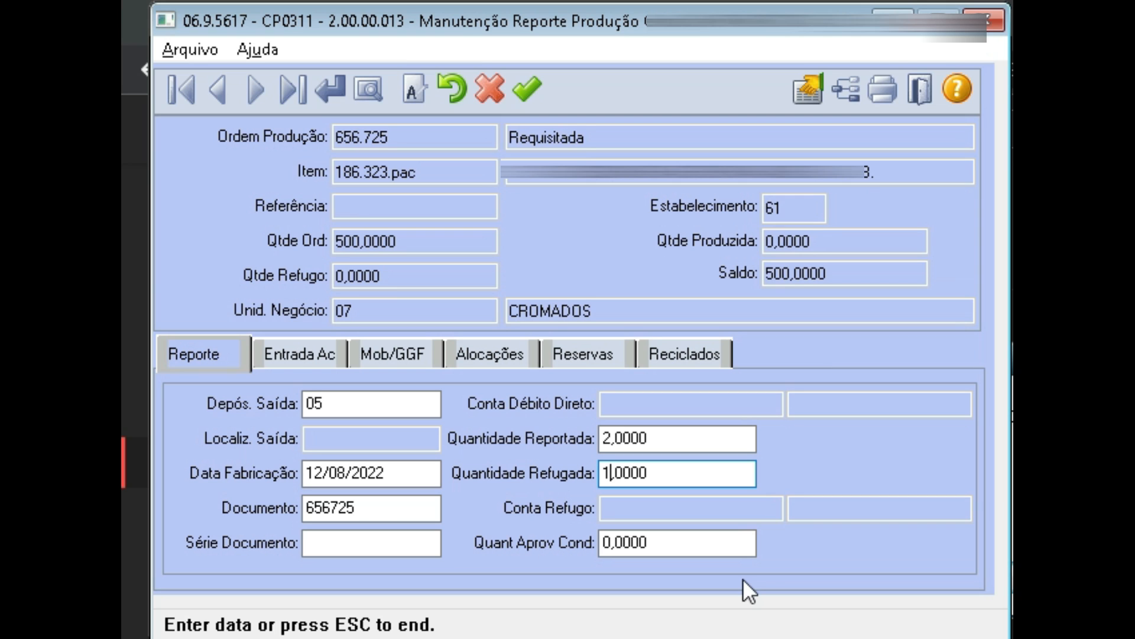
Review the report's finished-goods entry, labour/GGF, allocation and reservation data, and confirm the production report.
click(299, 354)
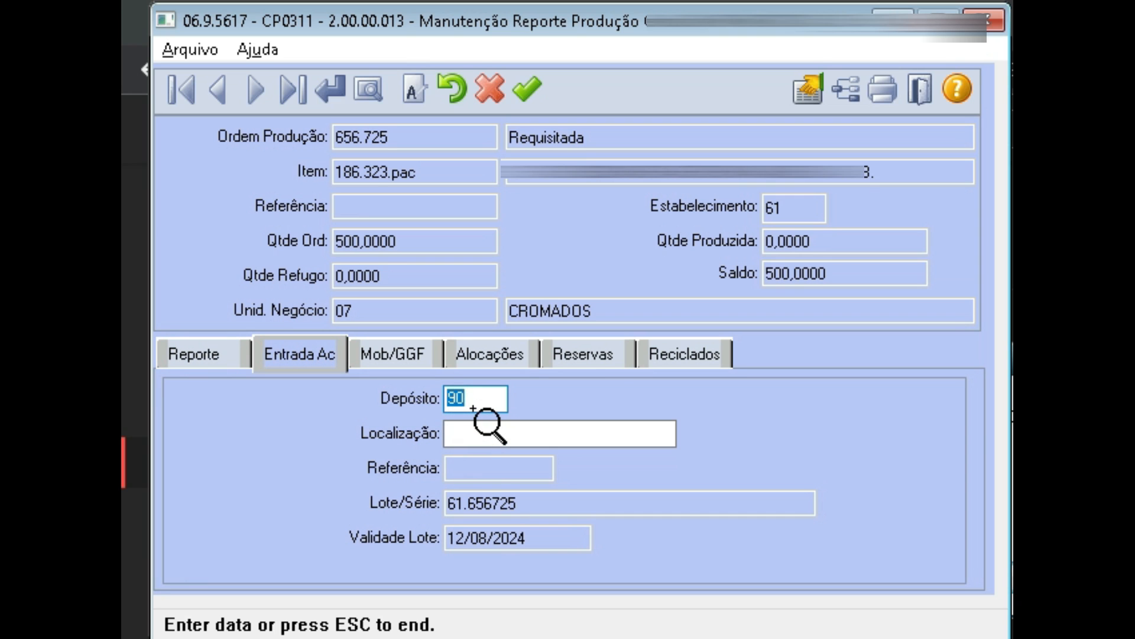
click(414, 355)
click(470, 354)
click(590, 355)
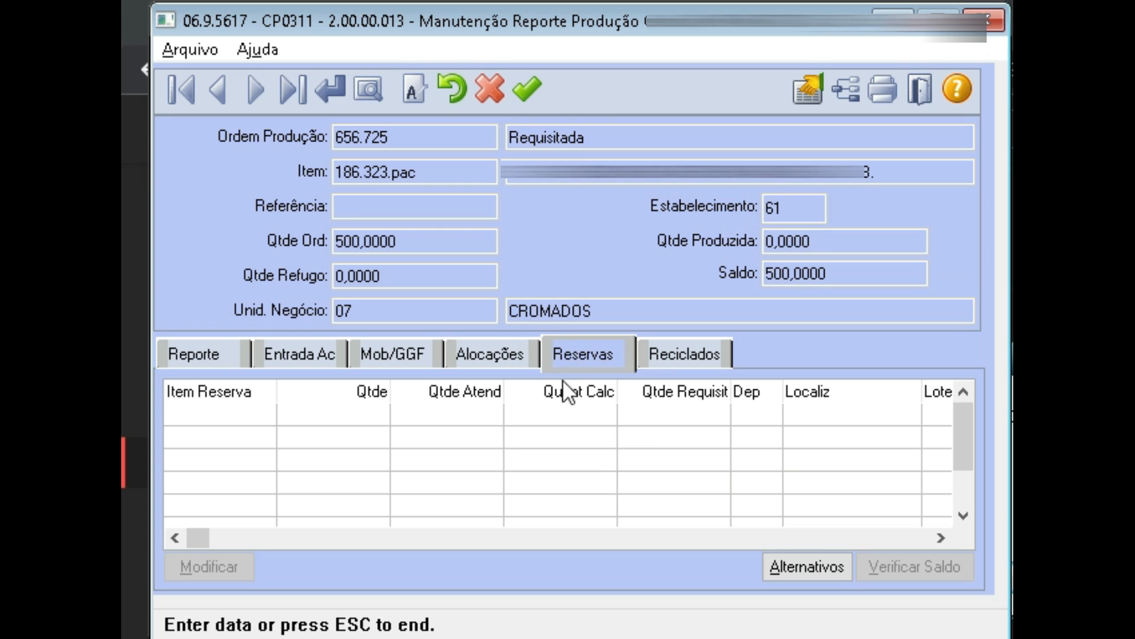
click(527, 97)
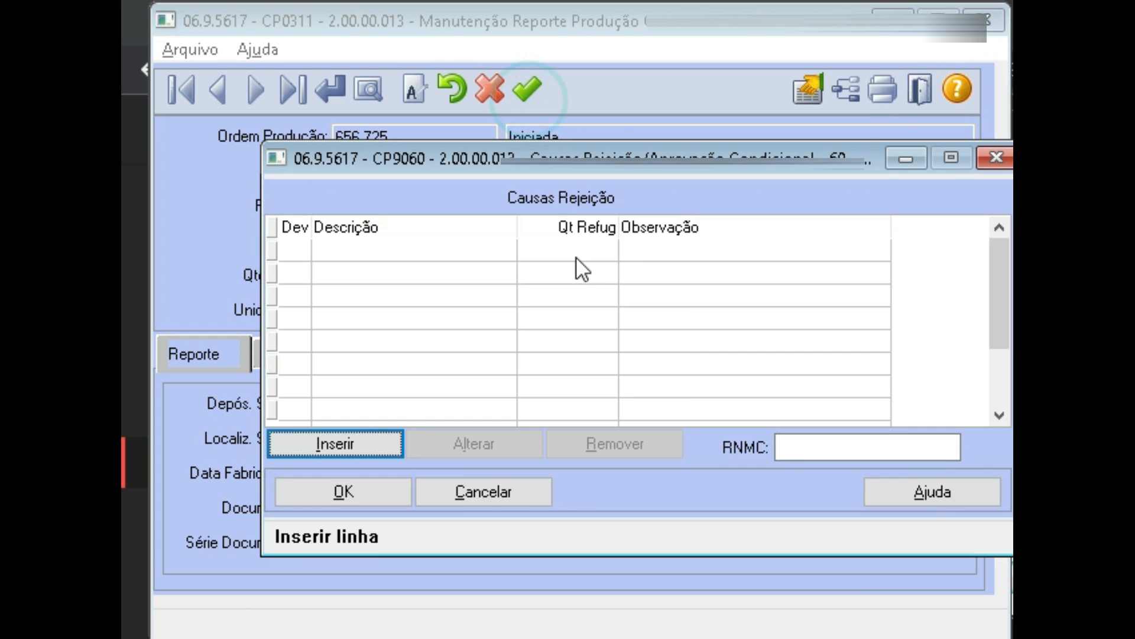
Add rejection cause 6 BATIDA with a scrapped quantity of 2 and try to confirm the rejection causes.
drag(487, 148, 431, 147)
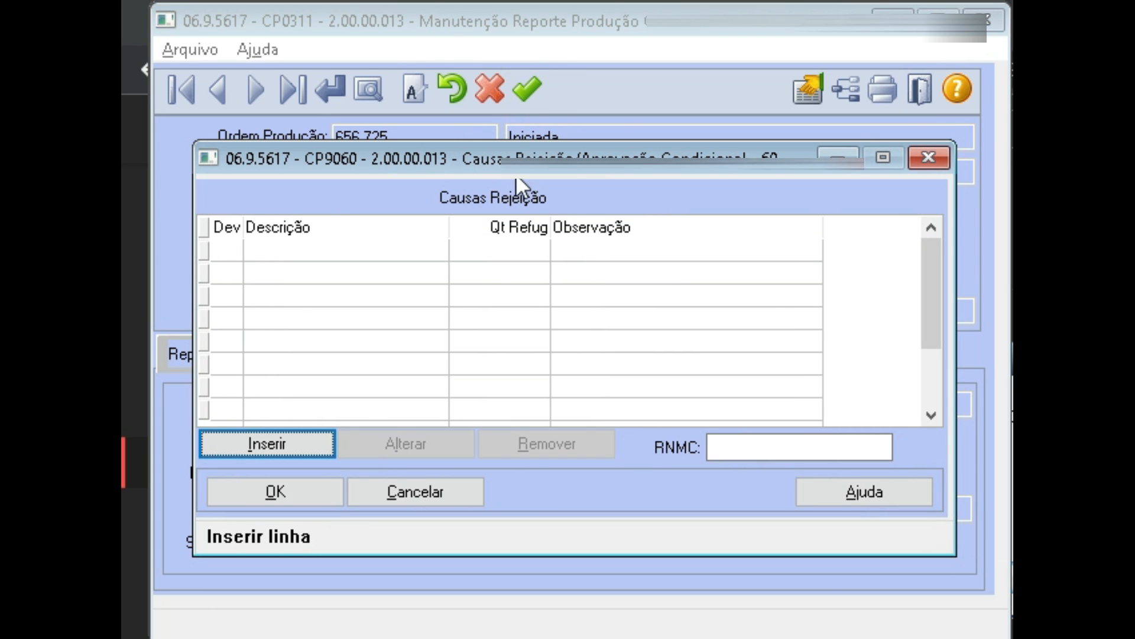
click(261, 438)
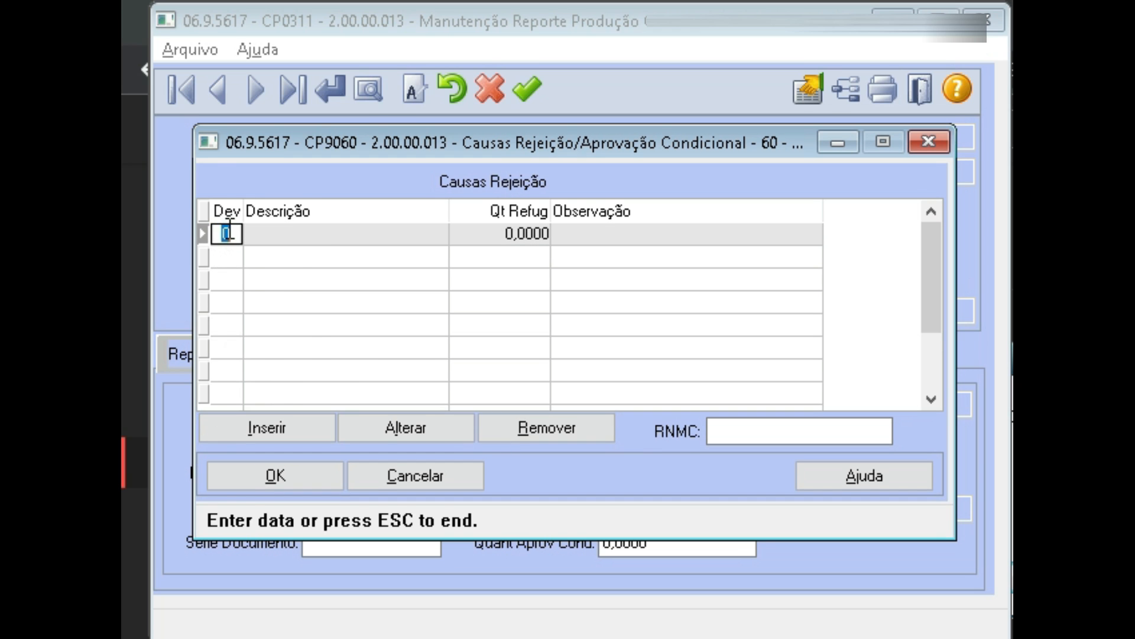
double_click(228, 232)
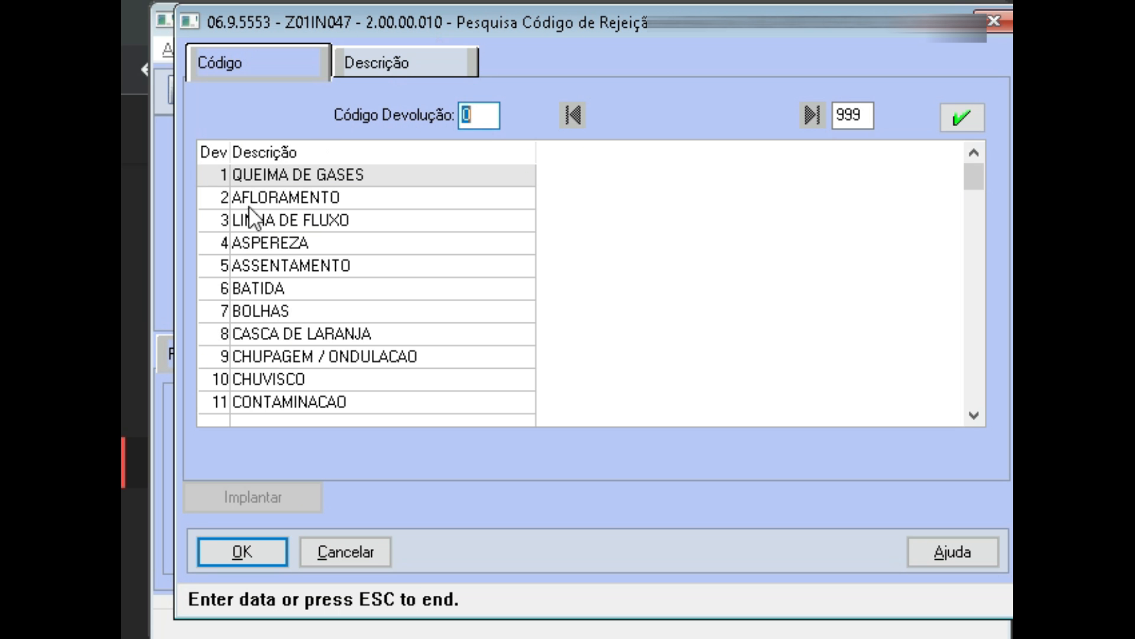
double_click(260, 289)
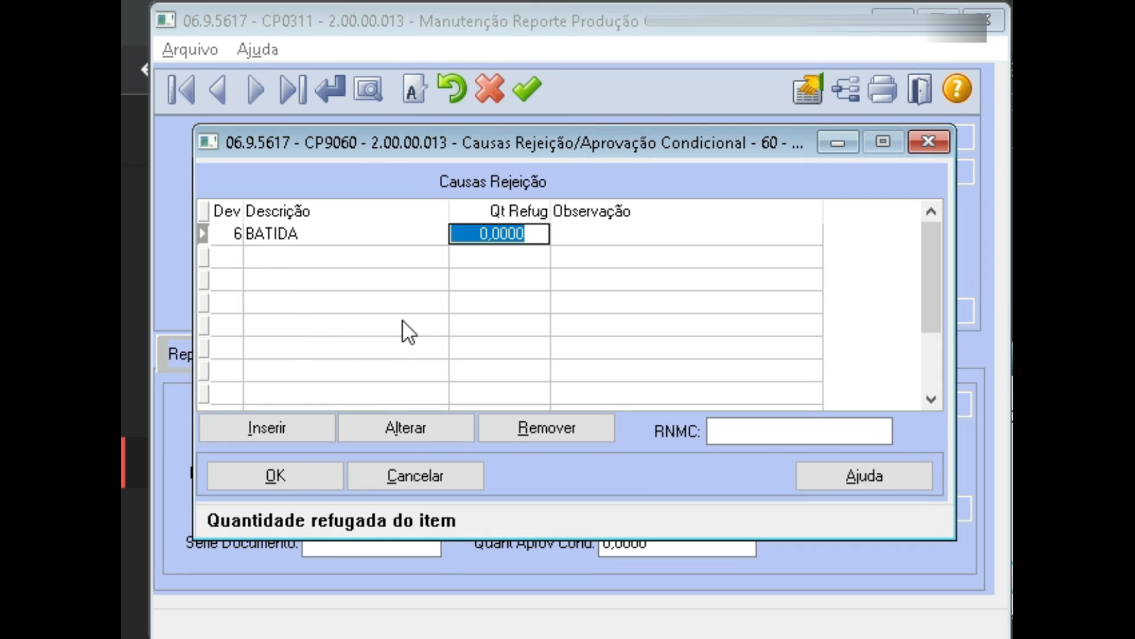
text(2)
key(Tab)
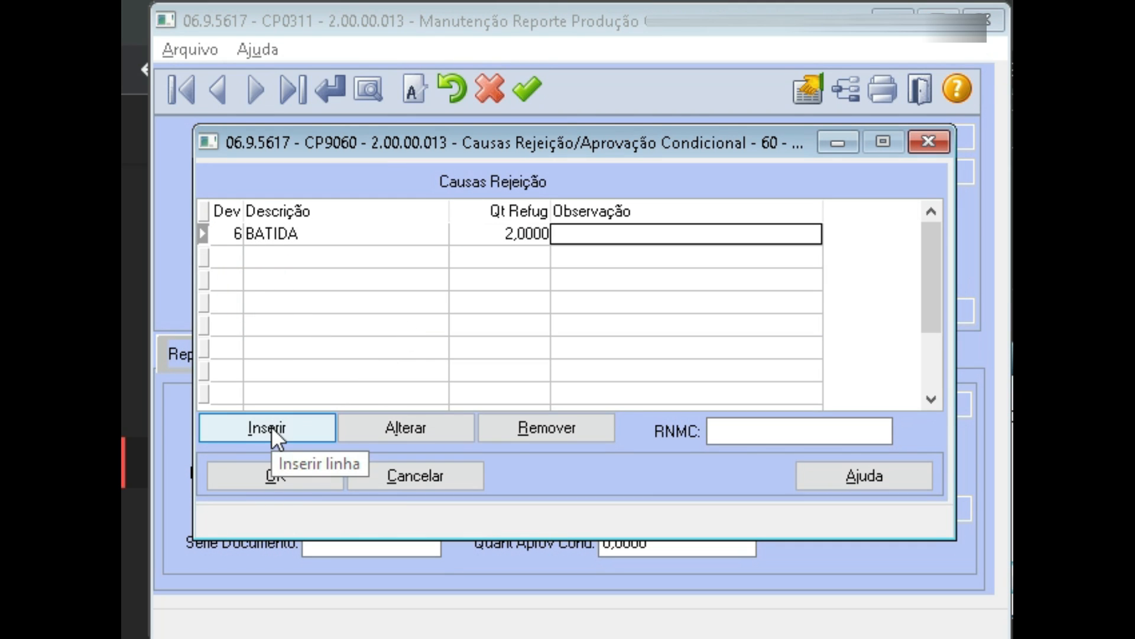
click(270, 484)
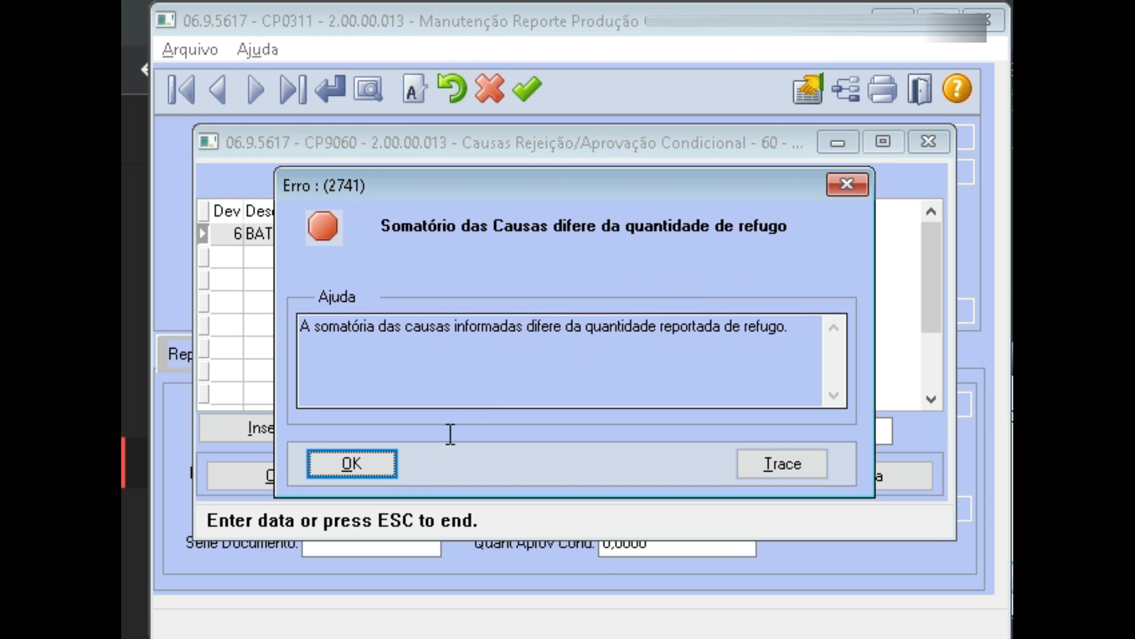
click(381, 460)
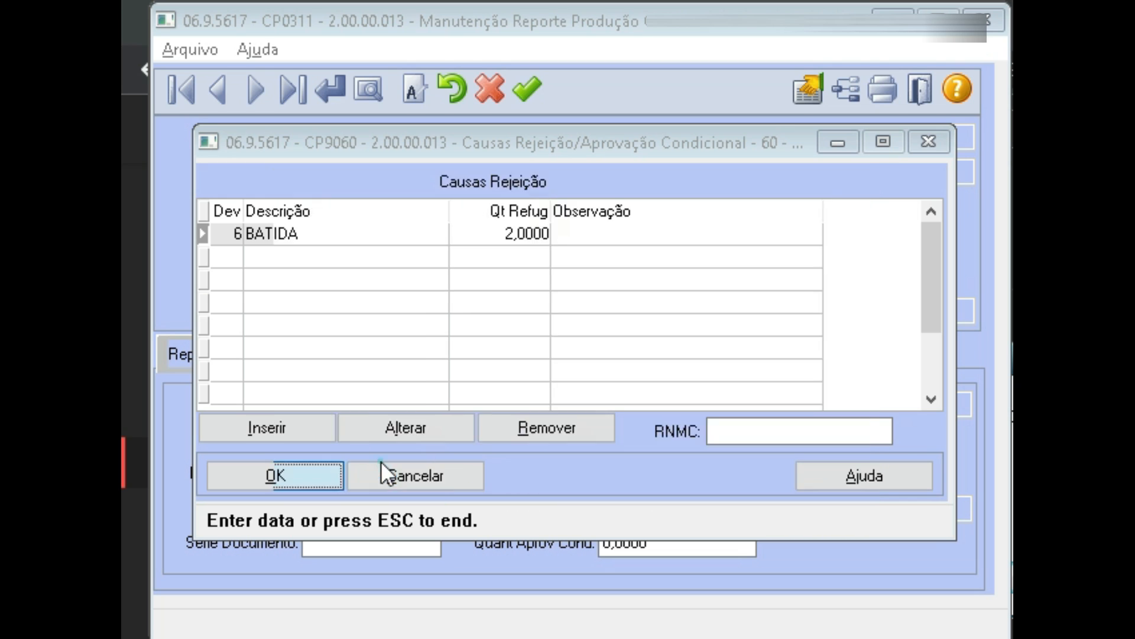
click(310, 420)
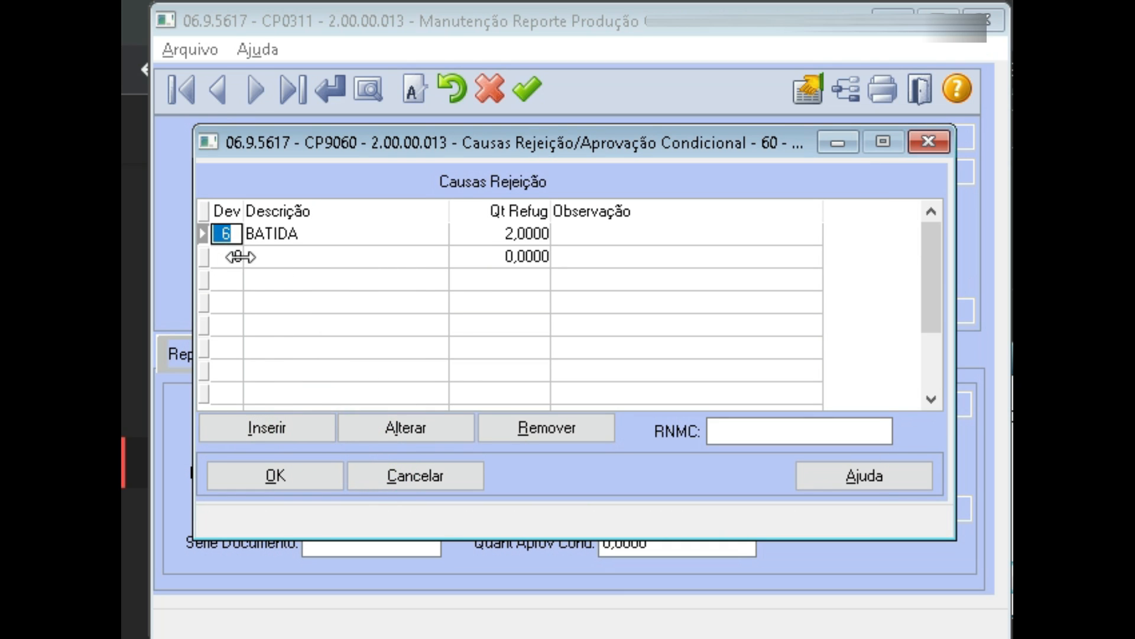
click(226, 257)
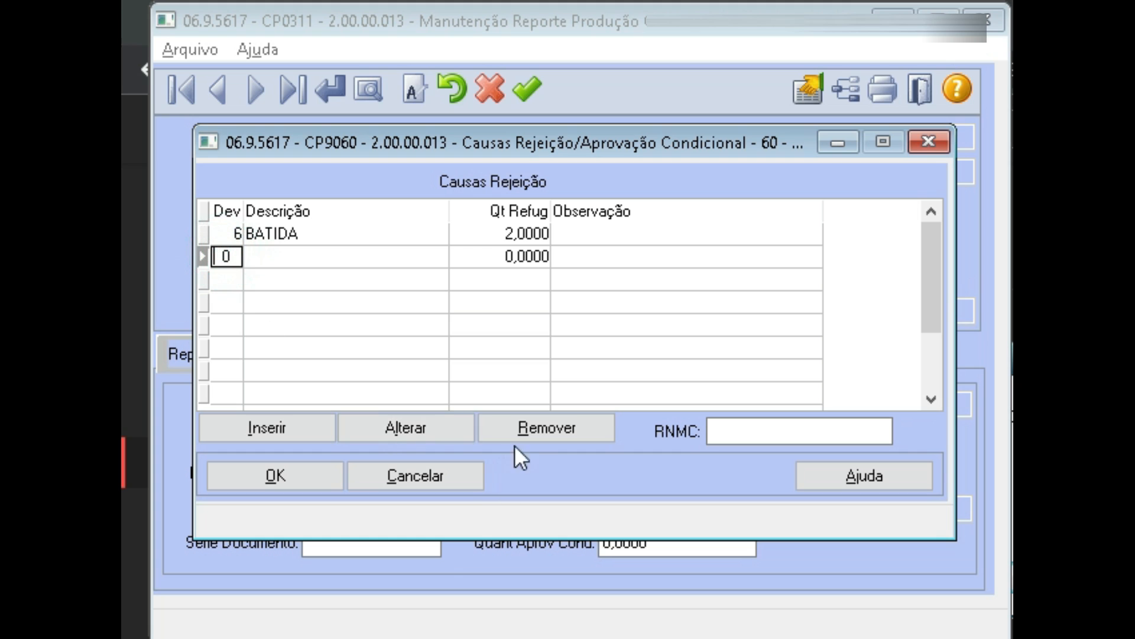
click(524, 427)
Set the BATIDA cause's scrapped quantity to 1, confirm the rejection causes and decline finalizing the order.
click(516, 234)
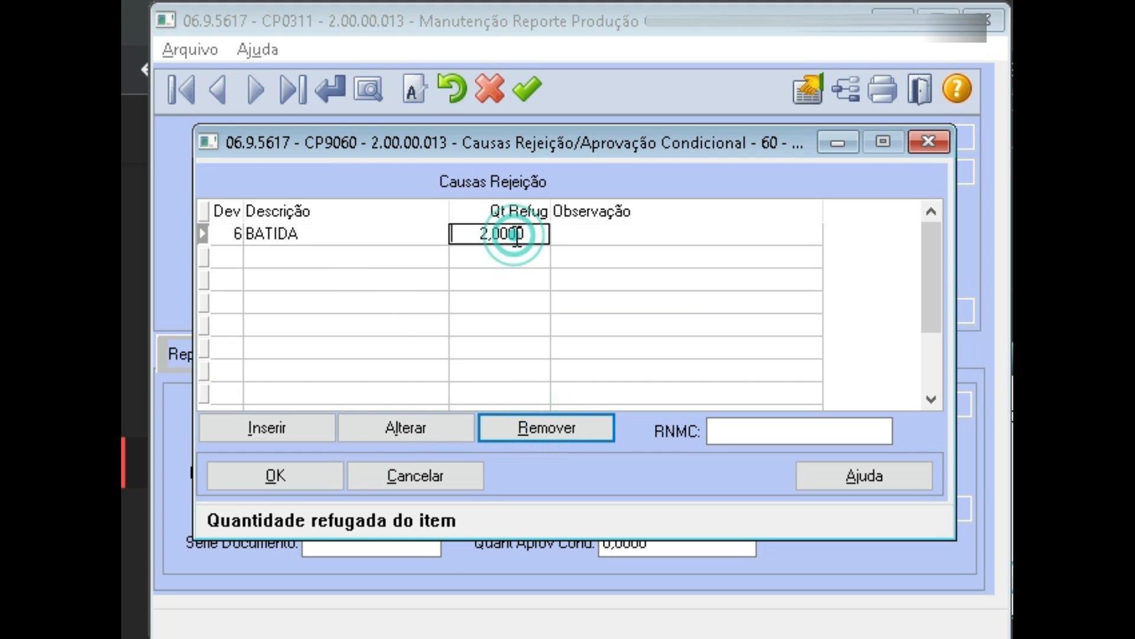
text(1)
key(Delete)
key(Return)
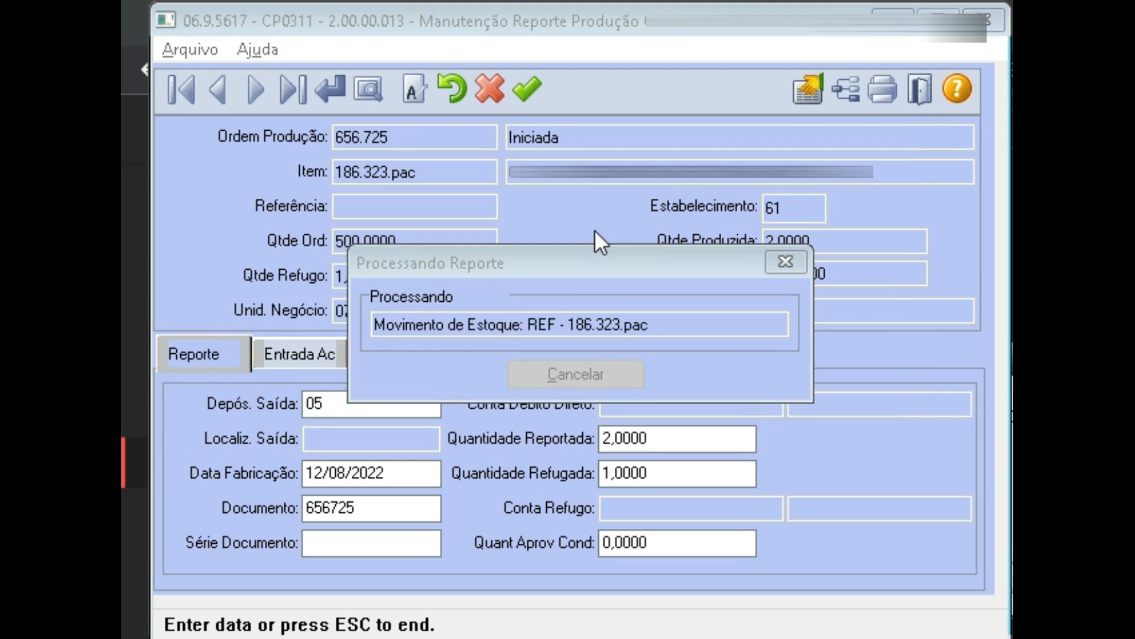
click(451, 454)
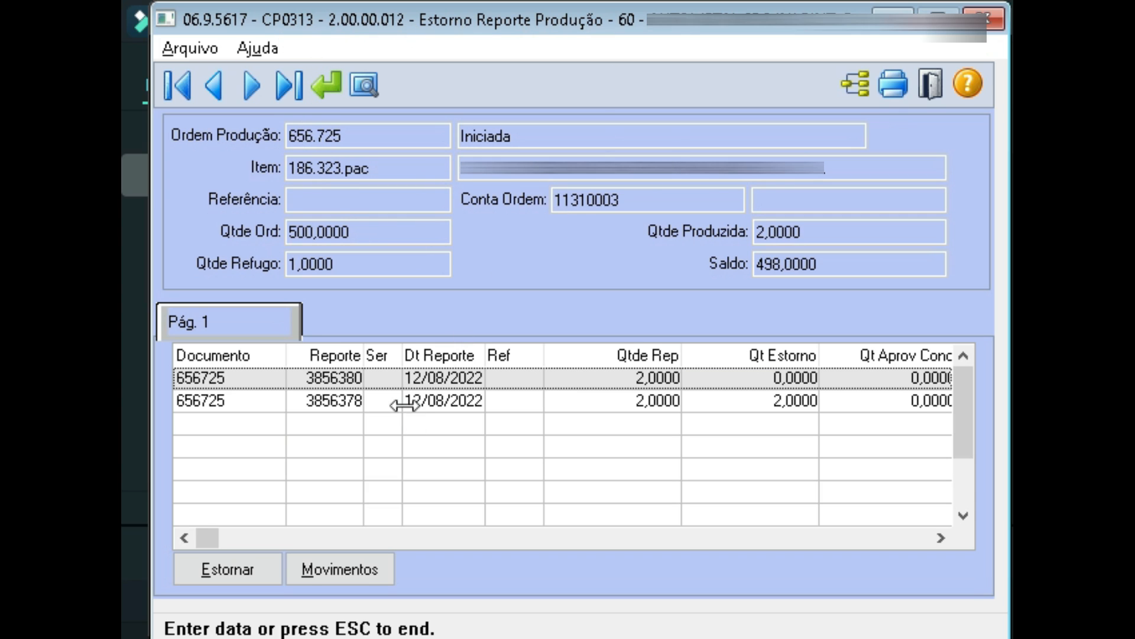
Review the stock movements of the 186.323.pac order's production report 3856380 and reverse that report with reversal date 12/08/2022.
drag(680, 365, 637, 365)
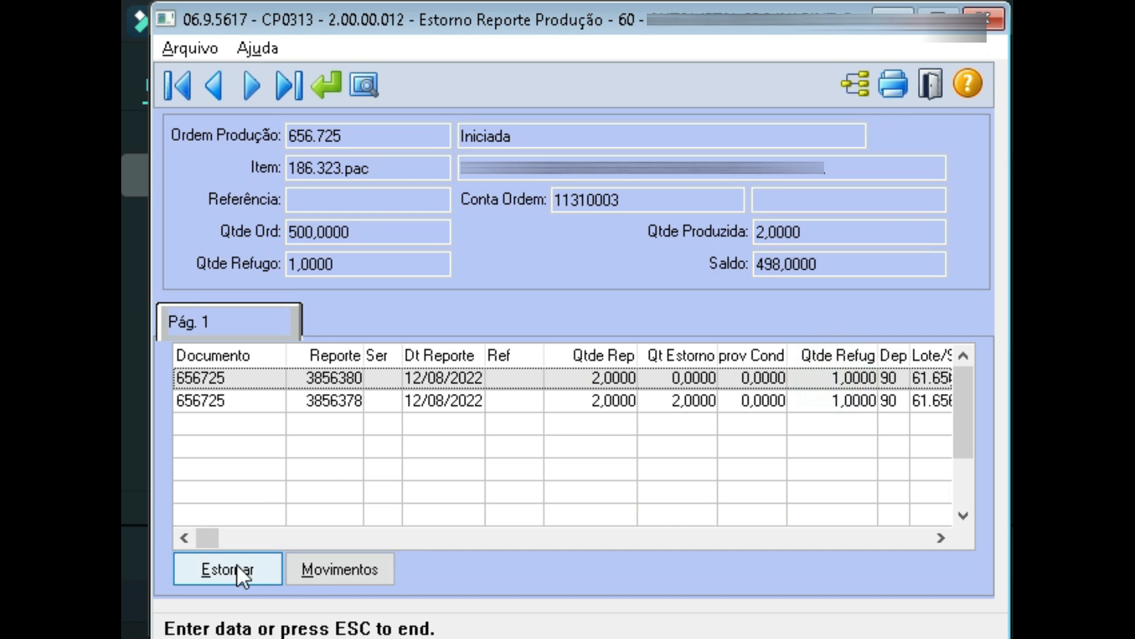
click(336, 561)
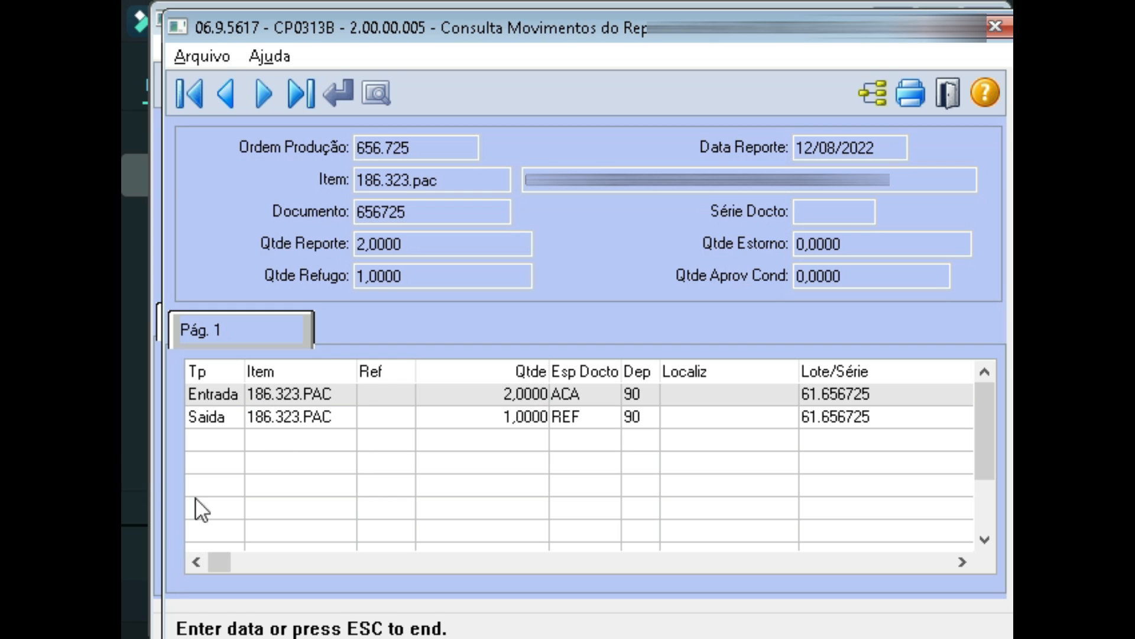
click(945, 101)
click(224, 572)
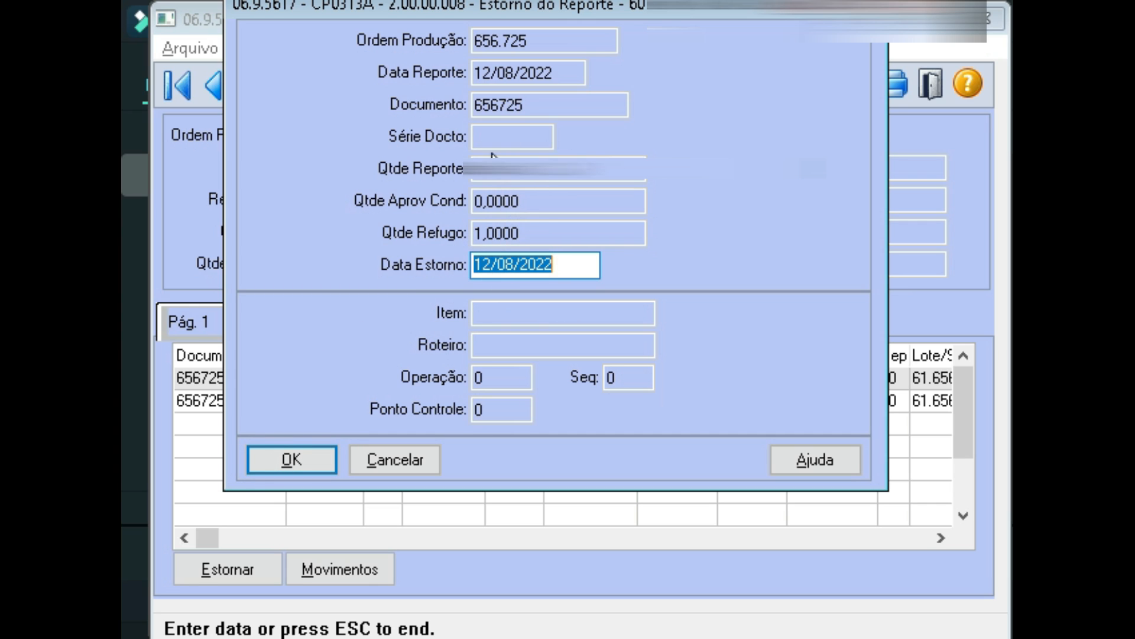
click(299, 460)
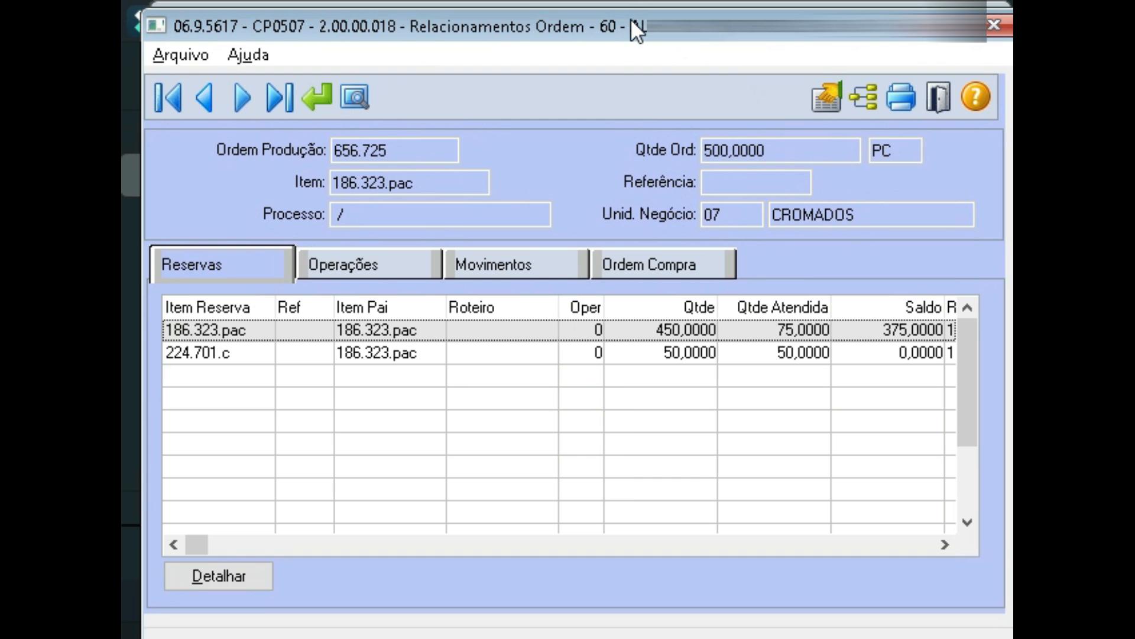
Examine the 186.323.pac order's movements, including the lots, quantities and the ACA, REF and EAC entries of report 3856380.
click(539, 266)
drag(347, 321, 374, 321)
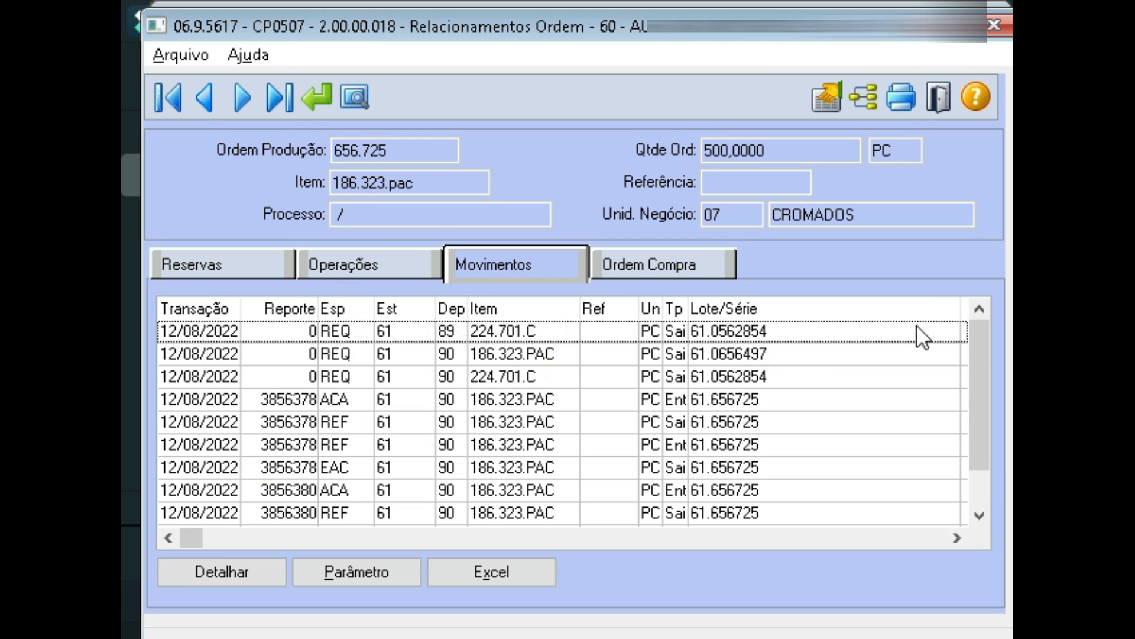
drag(954, 309, 782, 301)
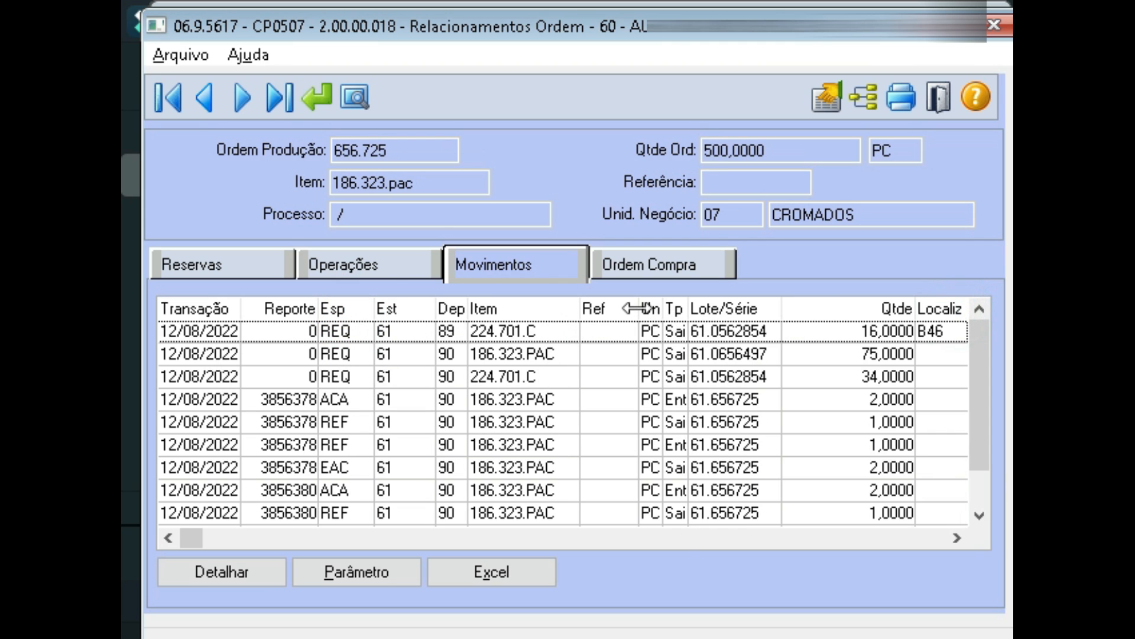
drag(638, 307, 582, 305)
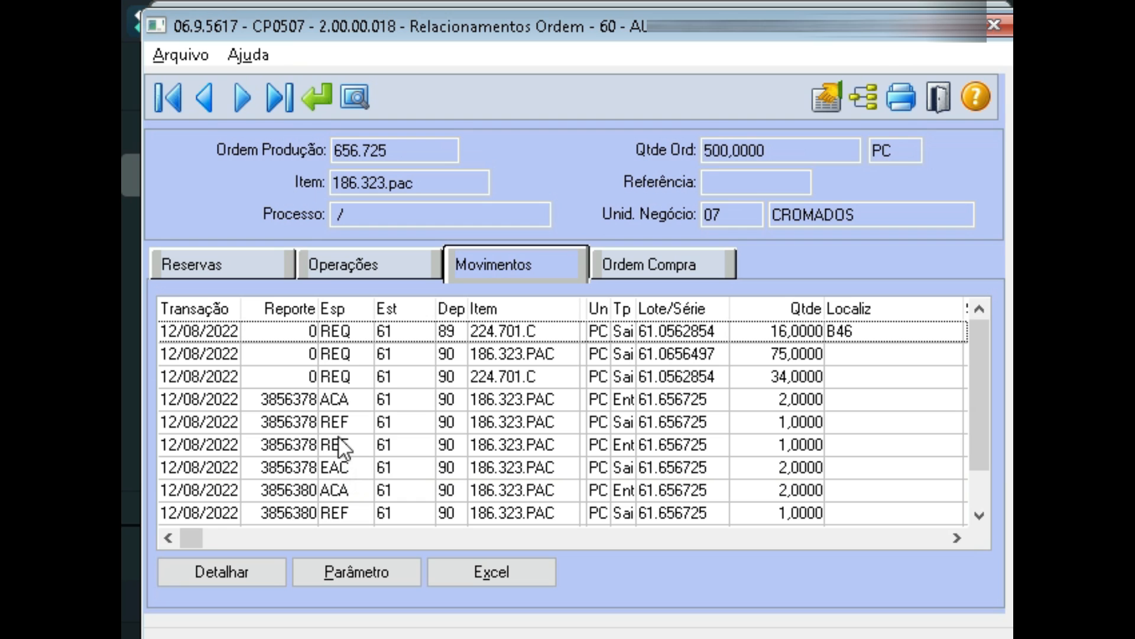
click(342, 492)
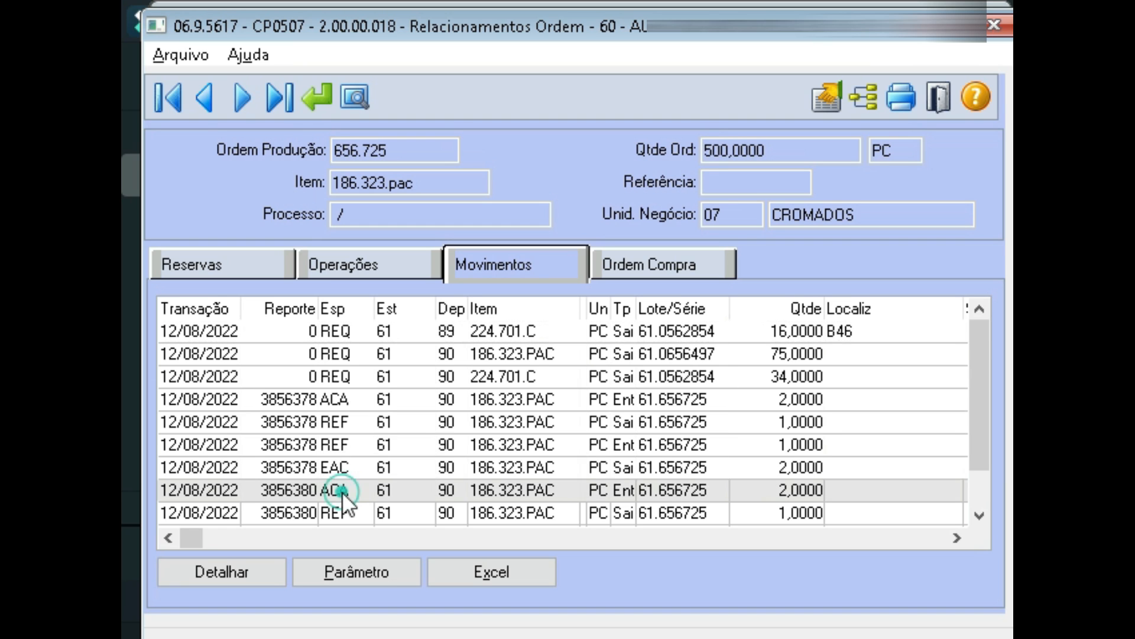
scroll(342, 492, down, 1)
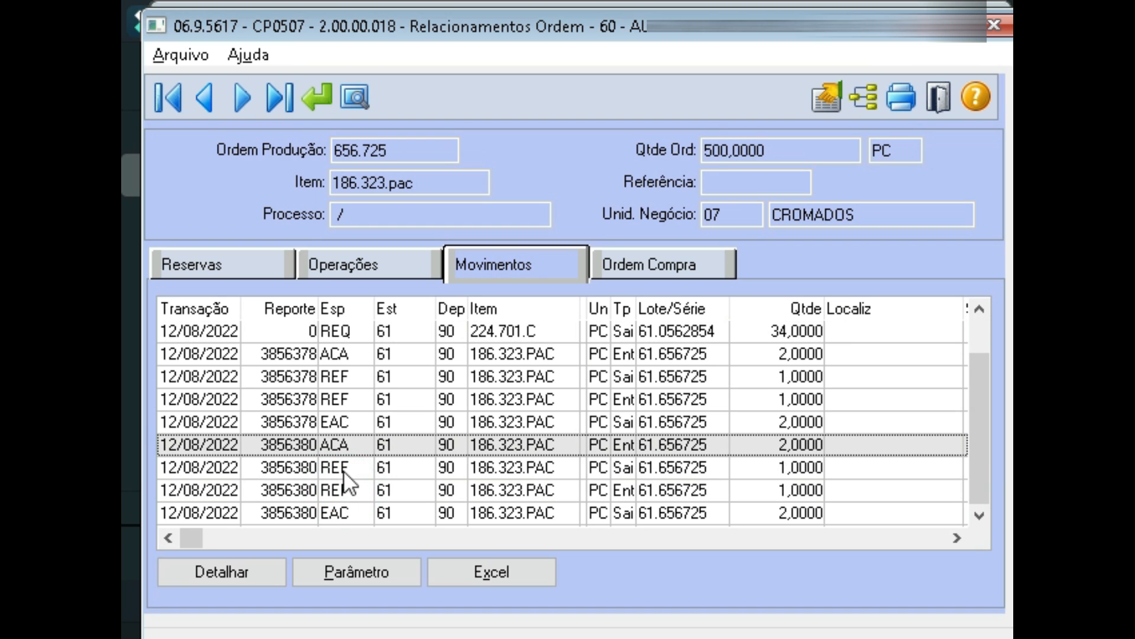
click(343, 468)
click(342, 490)
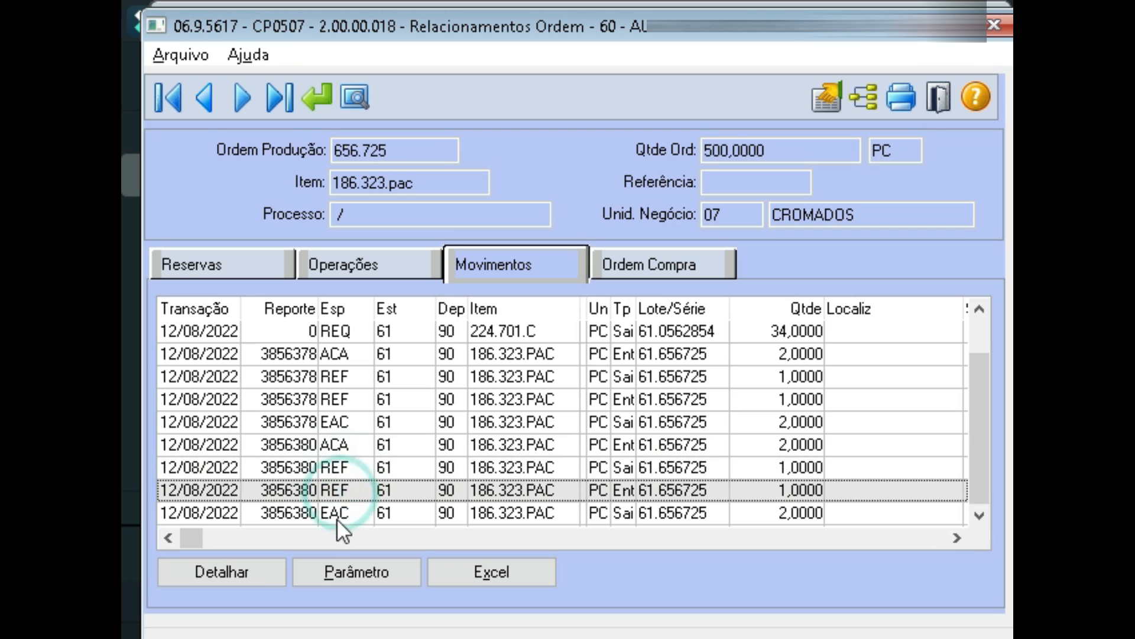
click(332, 513)
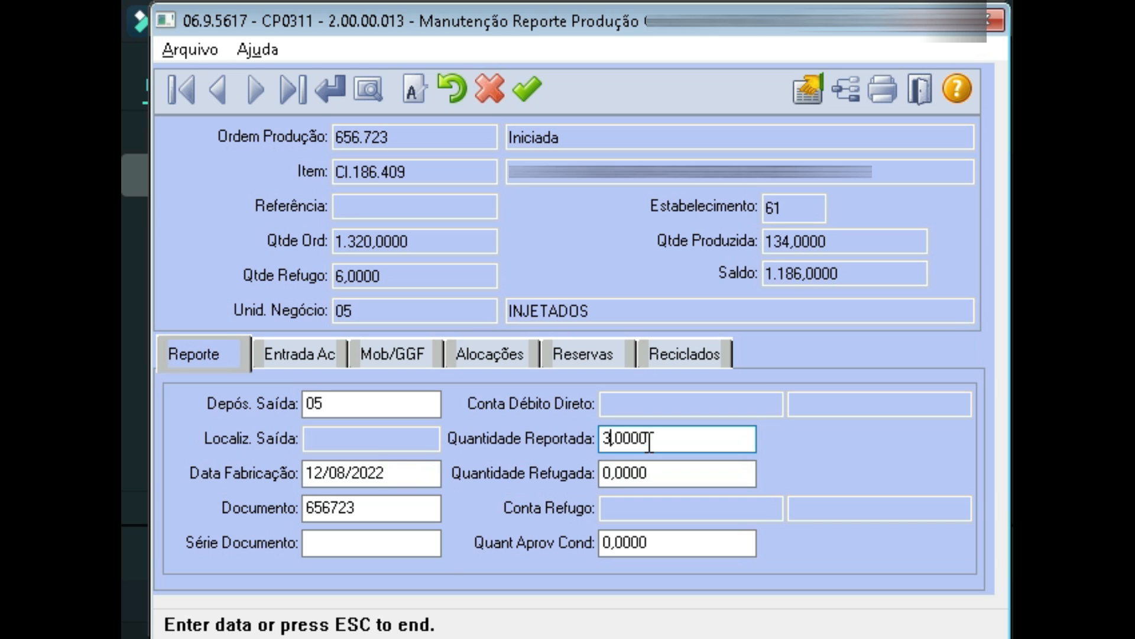
Set the scrapped quantity to 2 in the CI.186.409 order's production report and check its finished-goods entry data.
key(Tab)
key(Tab)
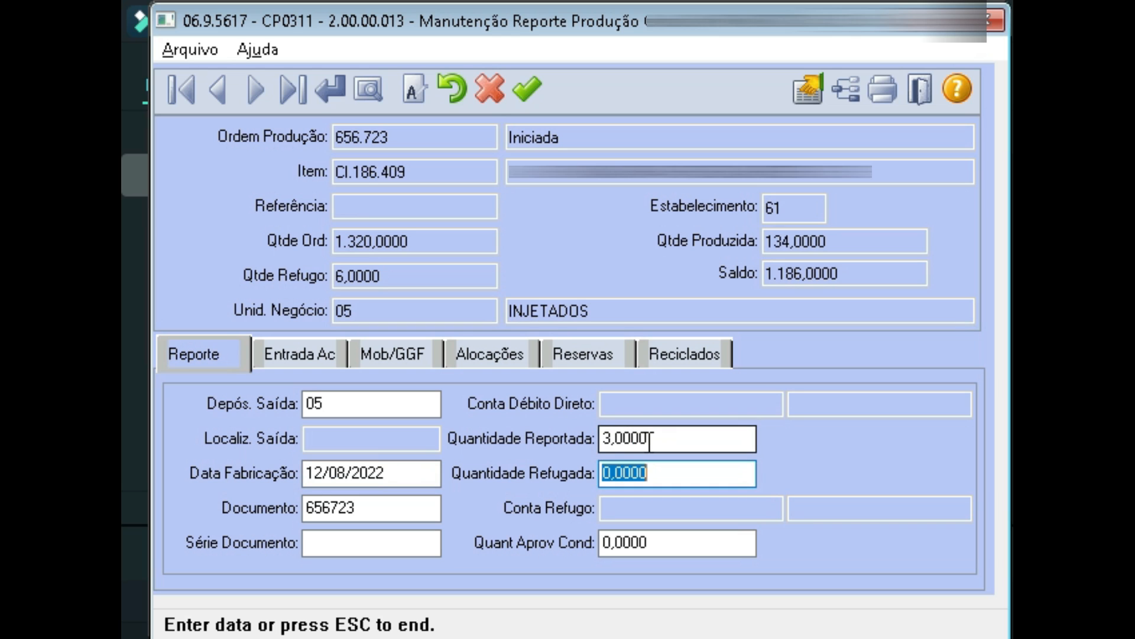
text(2)
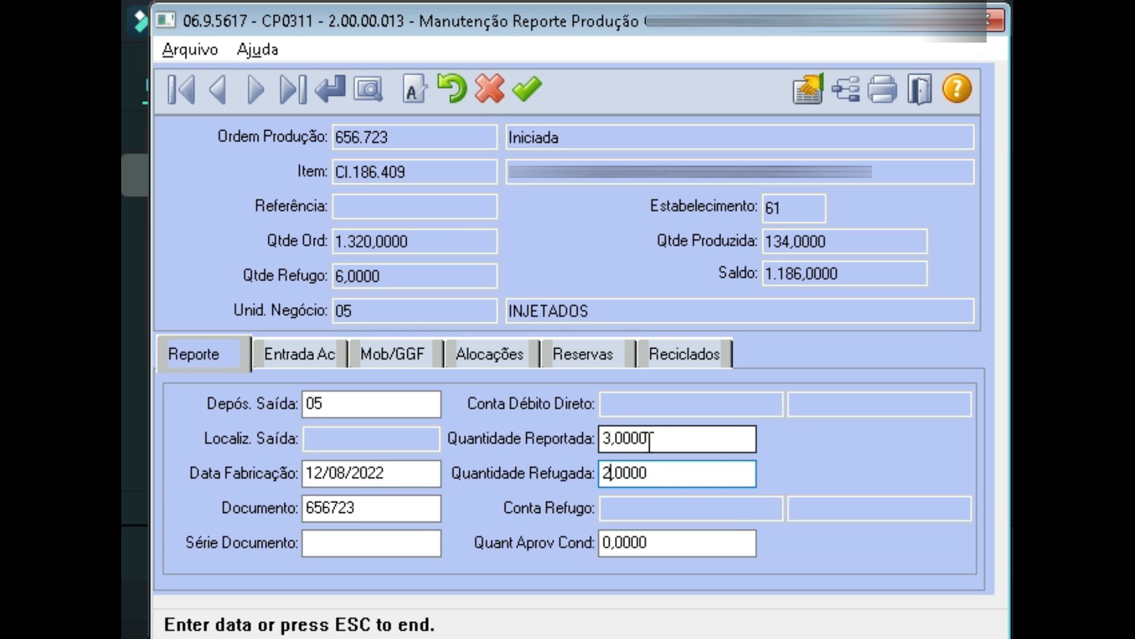
click(326, 350)
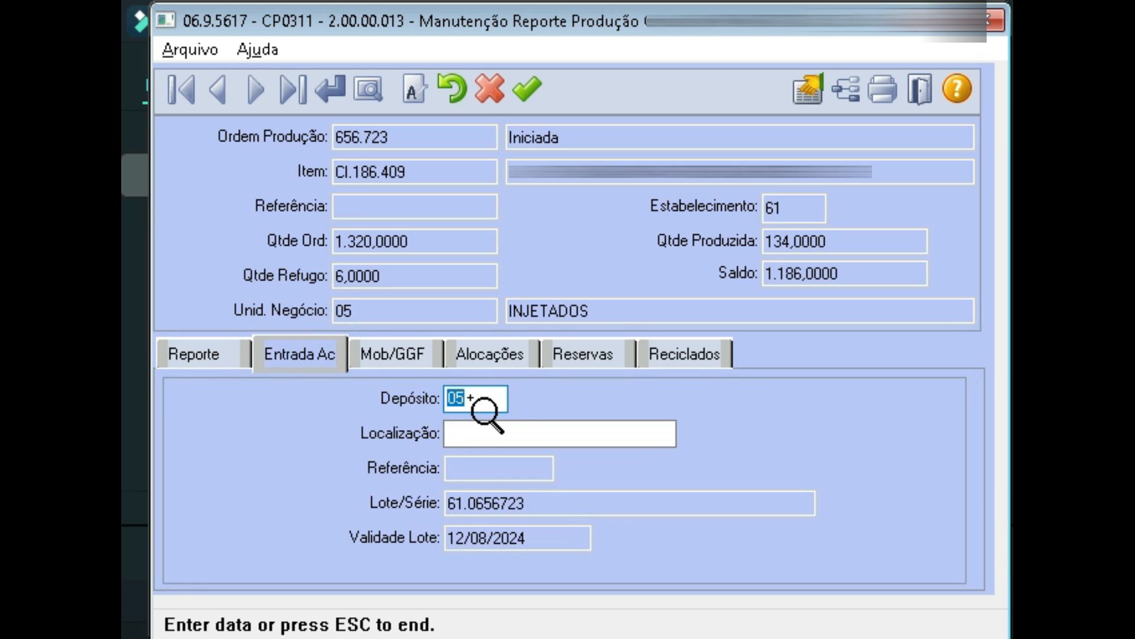
Replace the reservation requisition for F10501067 with one taken from lot 0722/00/13371 in warehouse 05.
click(555, 355)
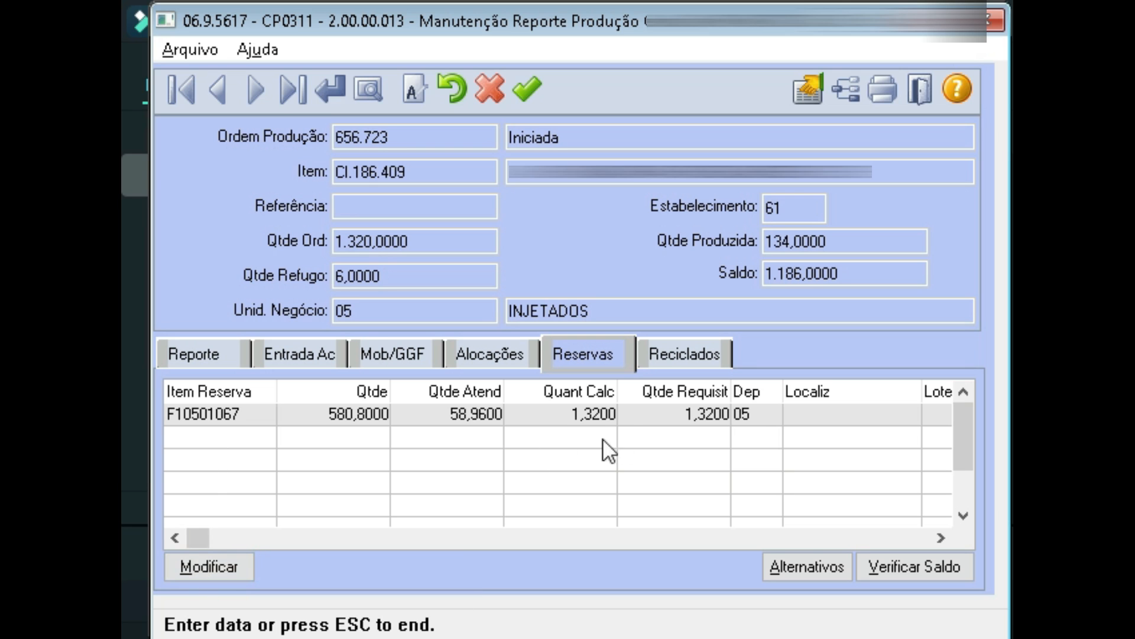
click(946, 415)
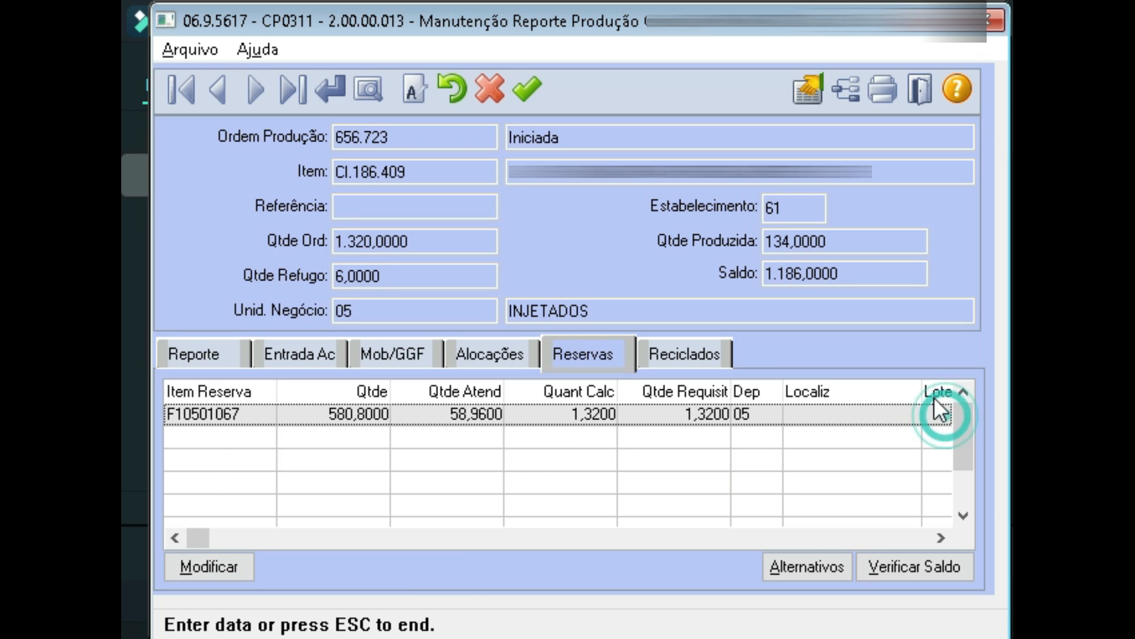
click(229, 571)
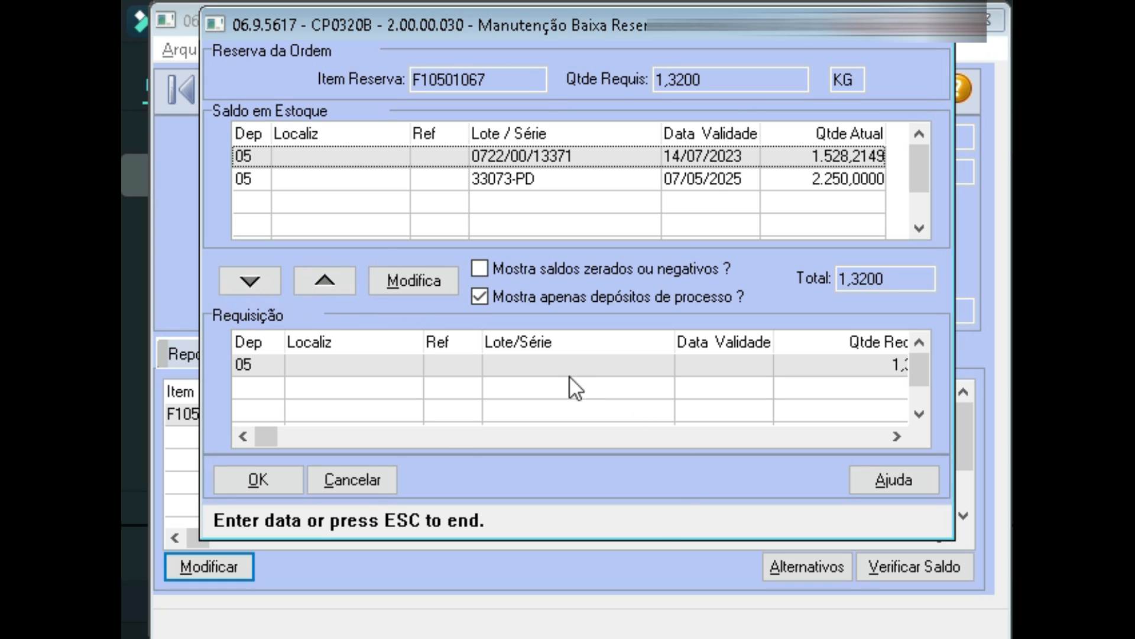
click(304, 280)
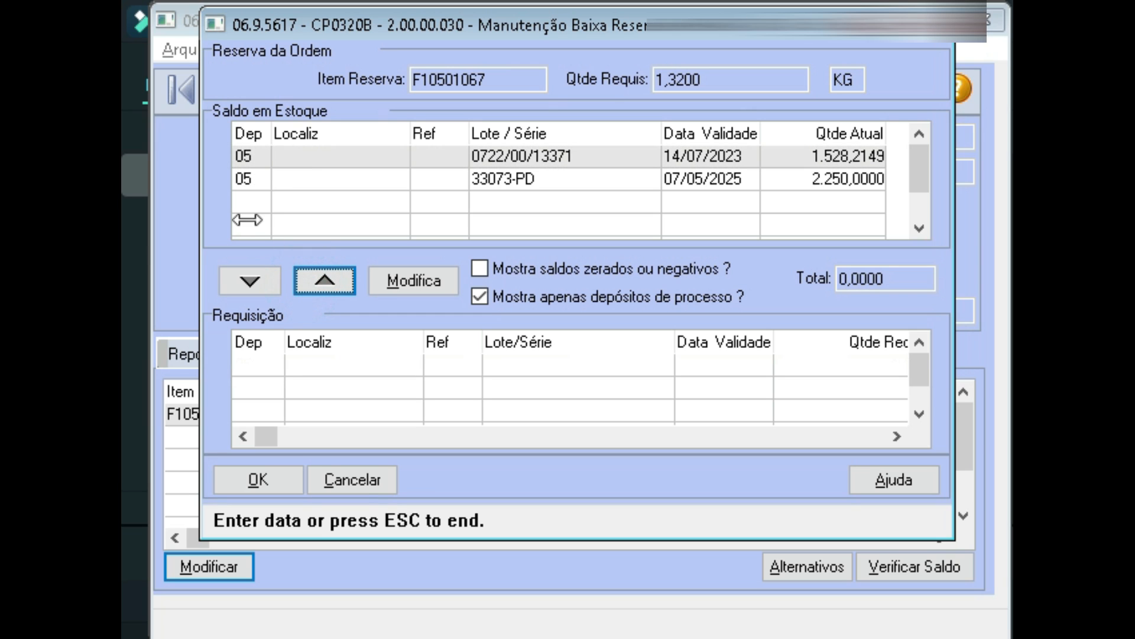
click(298, 184)
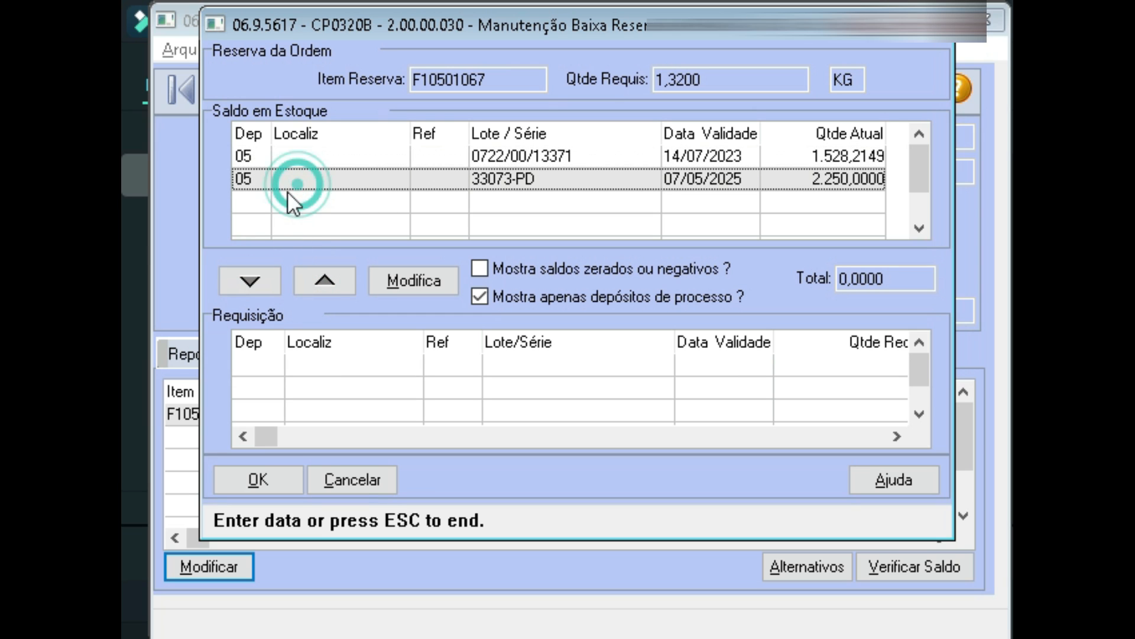
click(291, 159)
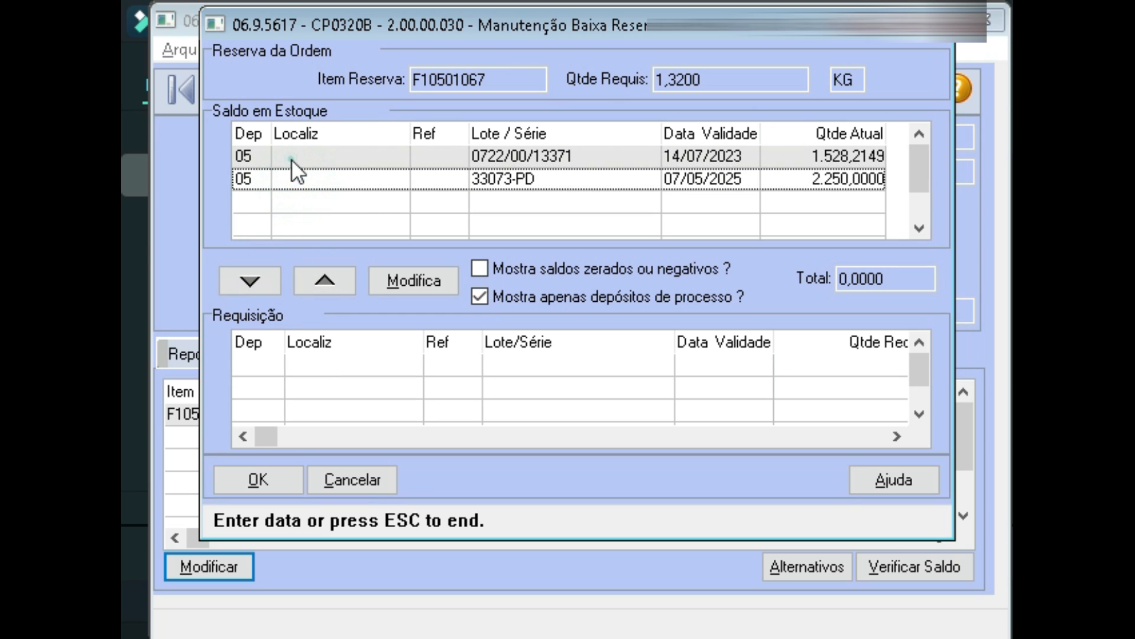
click(257, 282)
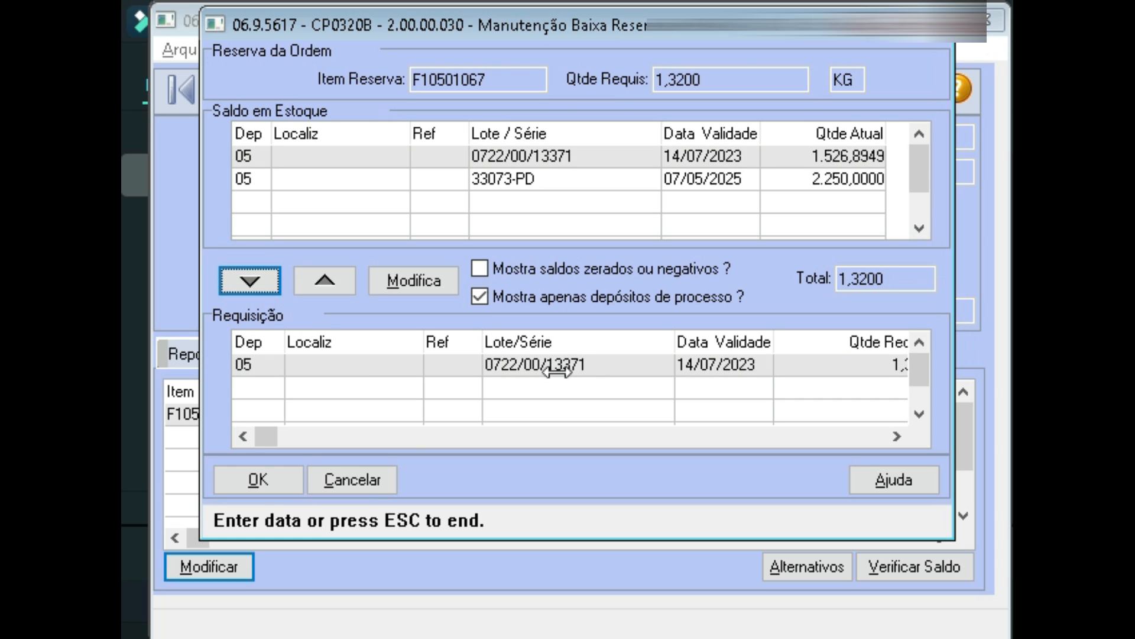
click(272, 481)
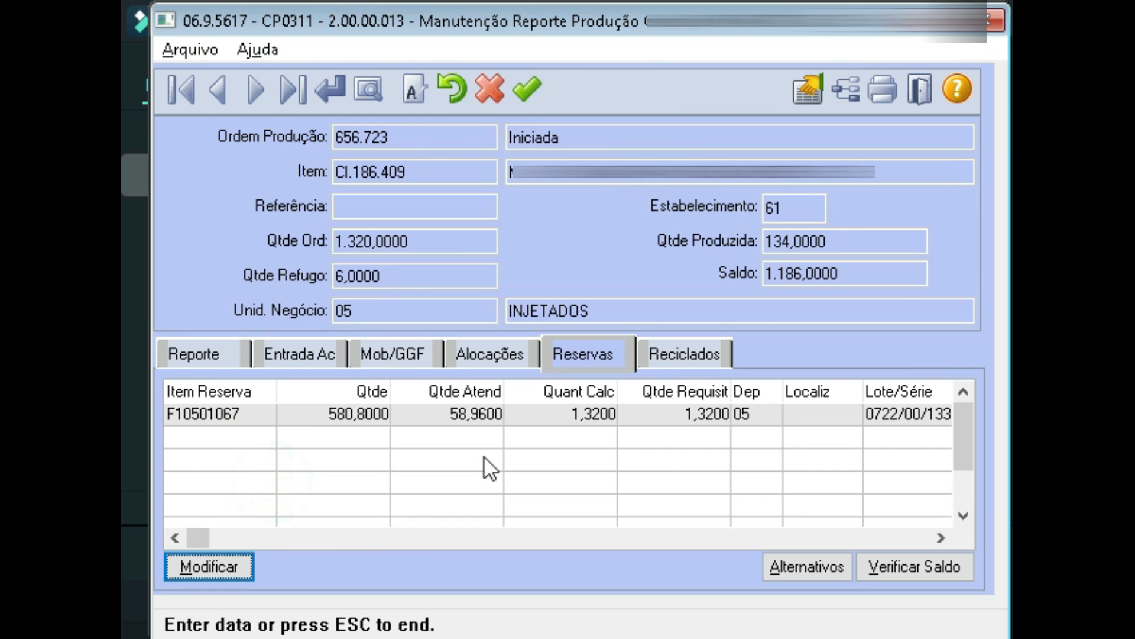
Confirm the CI.186.409 production report and add rejection cause 7 BOLHAS with a scrapped quantity of 1.
click(536, 76)
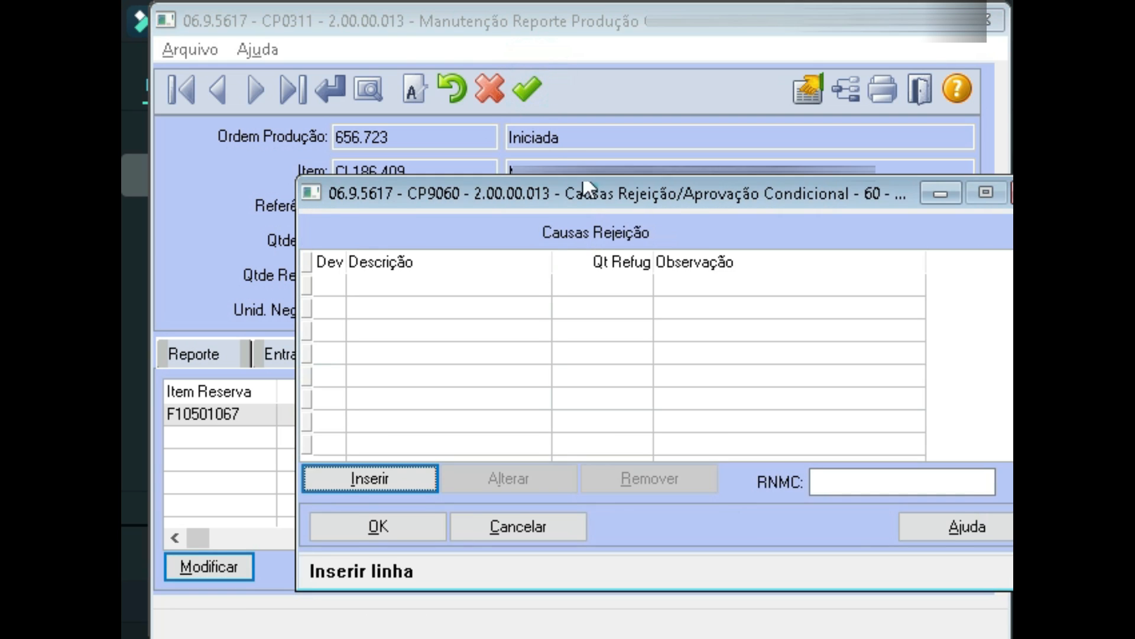
drag(583, 189, 480, 80)
click(202, 384)
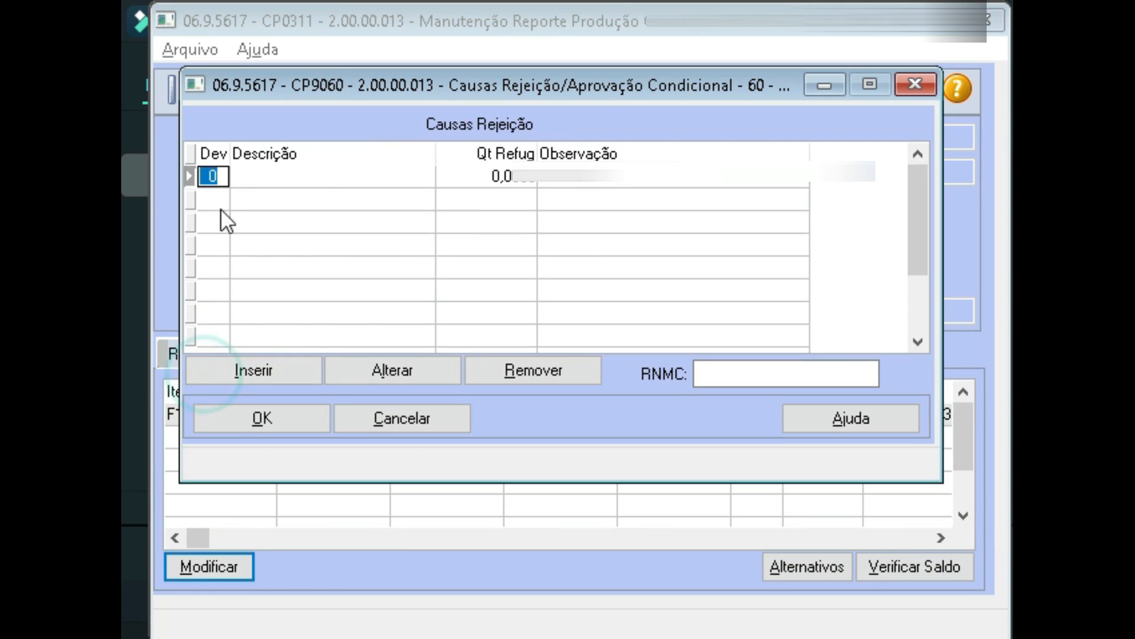
key(F5)
double_click(263, 308)
key(Tab)
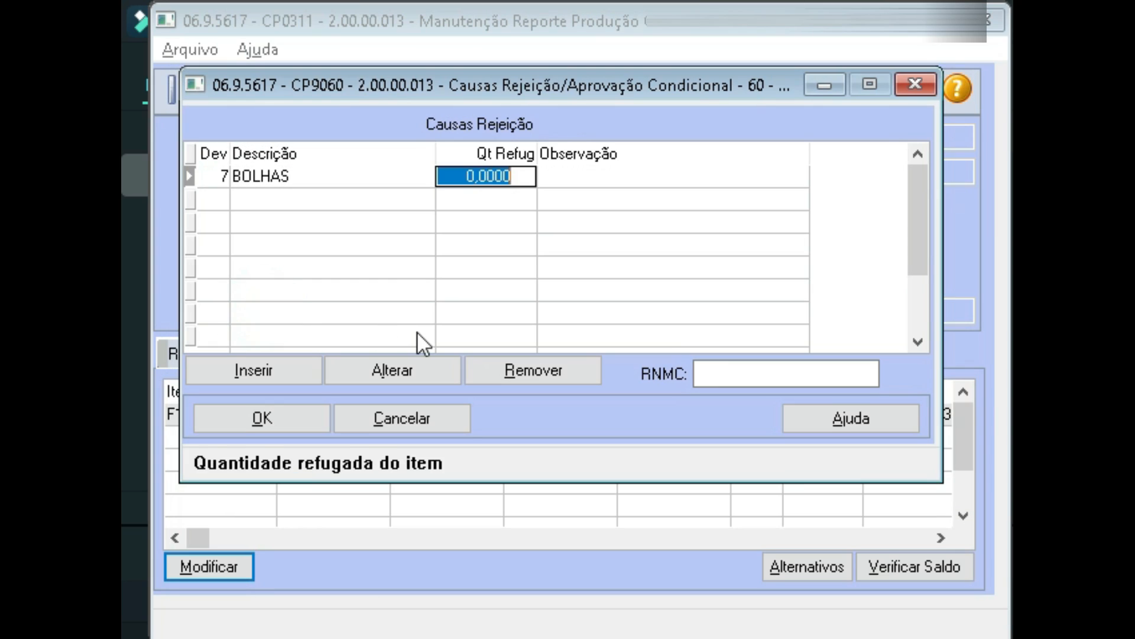
text(1)
Add rejection cause 1 QUEIMA DE GASES with scrapped quantity 1, then confirm the causes without finalizing the order.
click(282, 370)
key(F5)
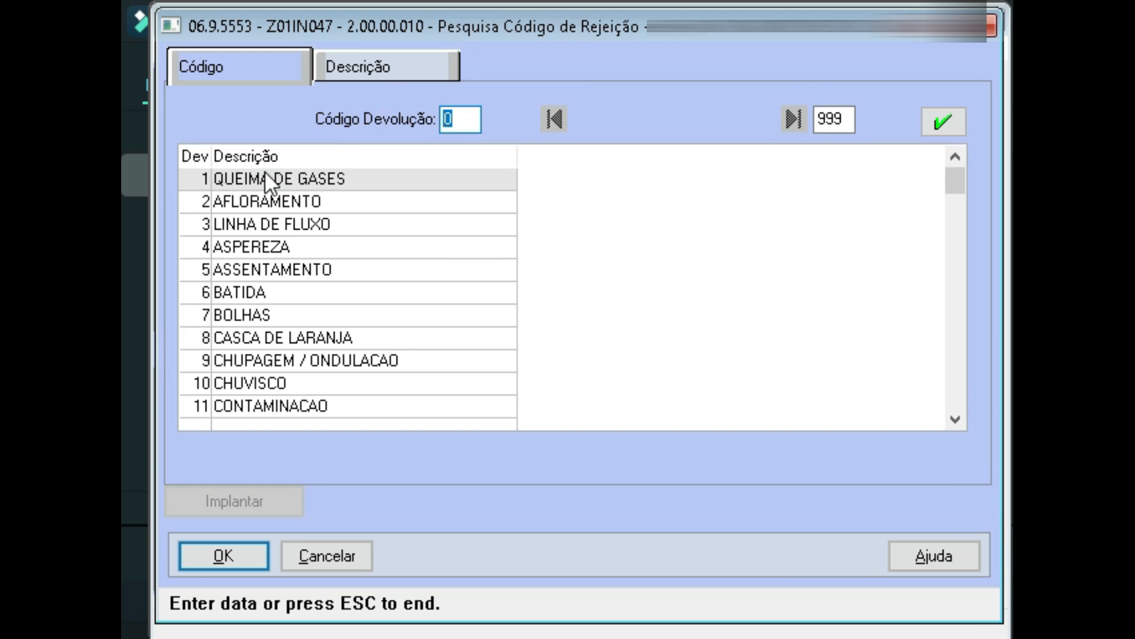
double_click(264, 176)
text(1)
key(Tab)
click(255, 419)
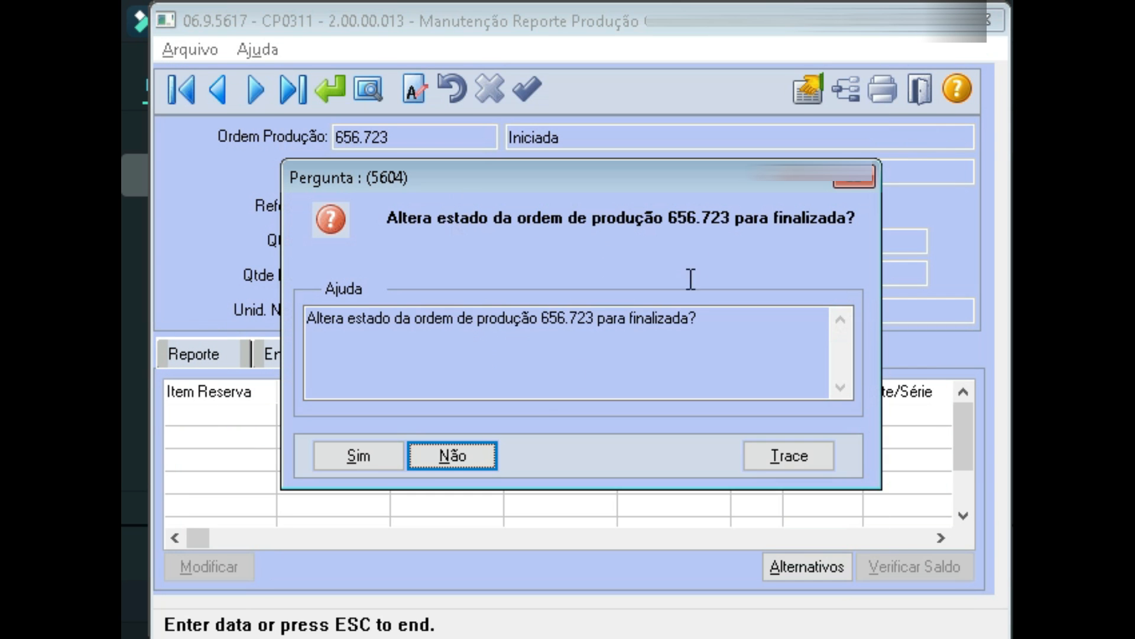
click(451, 455)
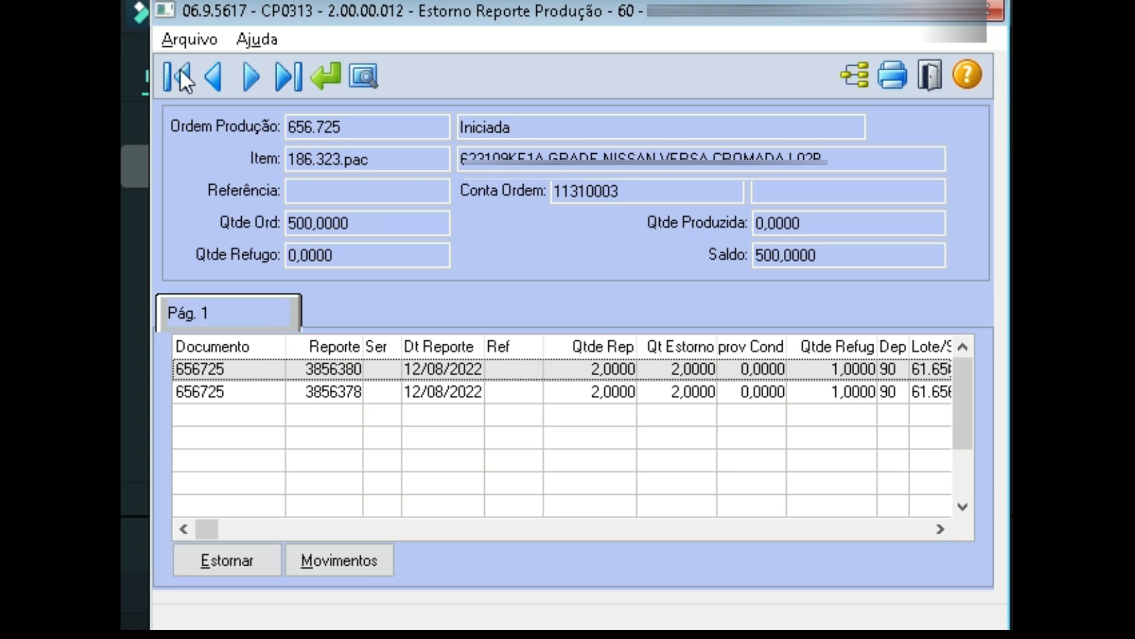
Go to the CI.186.409 order in the report reversal program and check the movements of its 3-piece production report.
click(216, 77)
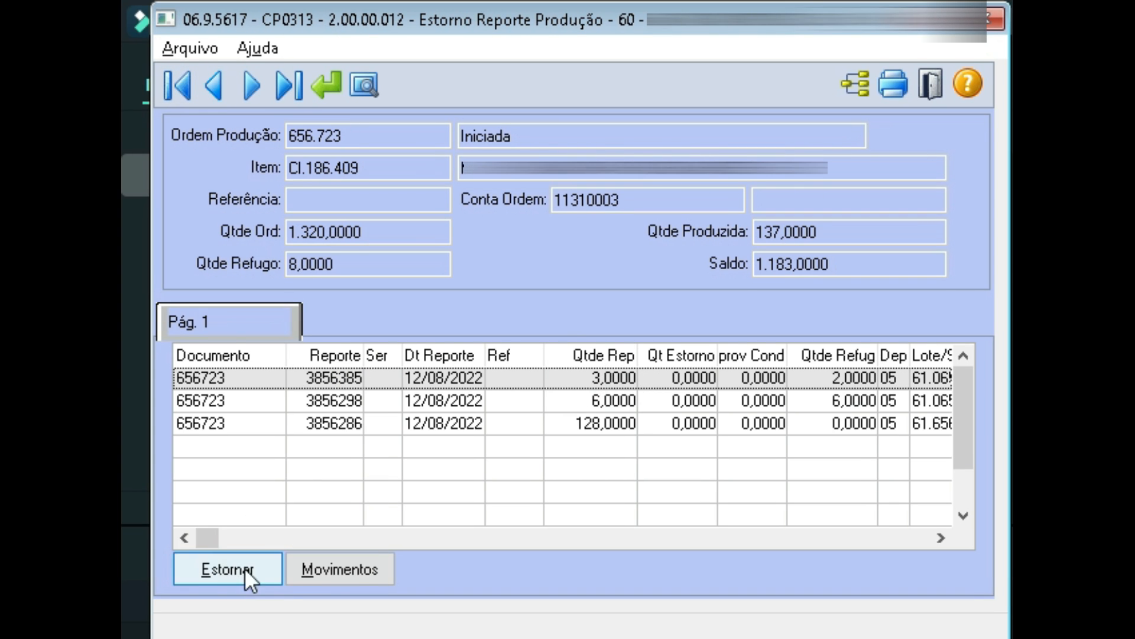
click(303, 567)
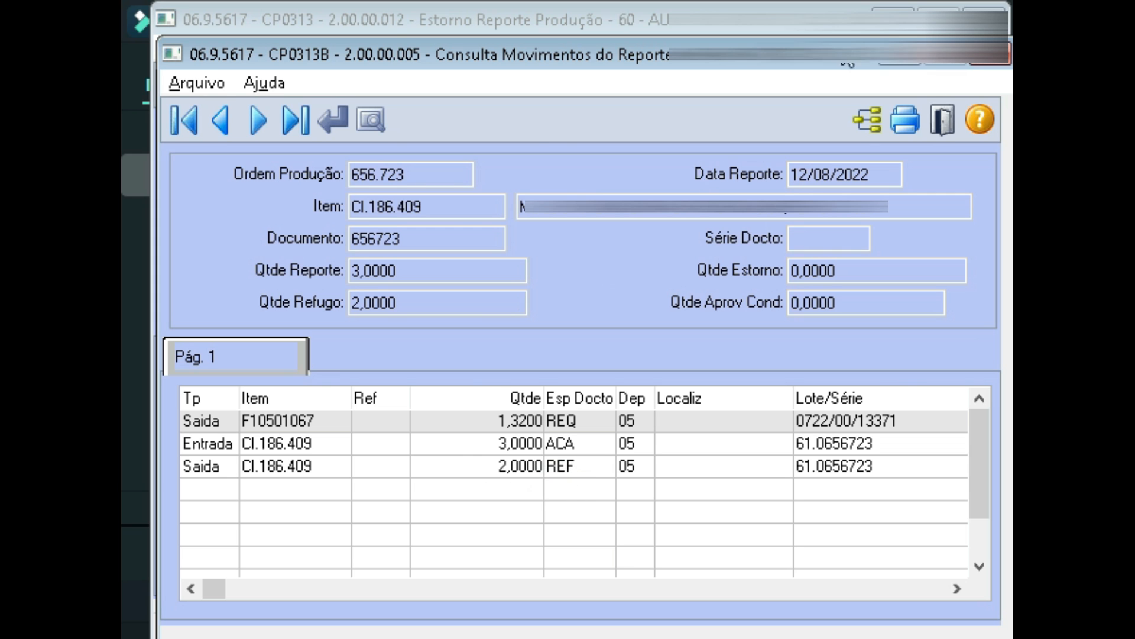
click(943, 120)
Reverse the 3-piece CI.186.409 production report with reversal date 12/08/2022 and check its resulting movements.
click(224, 569)
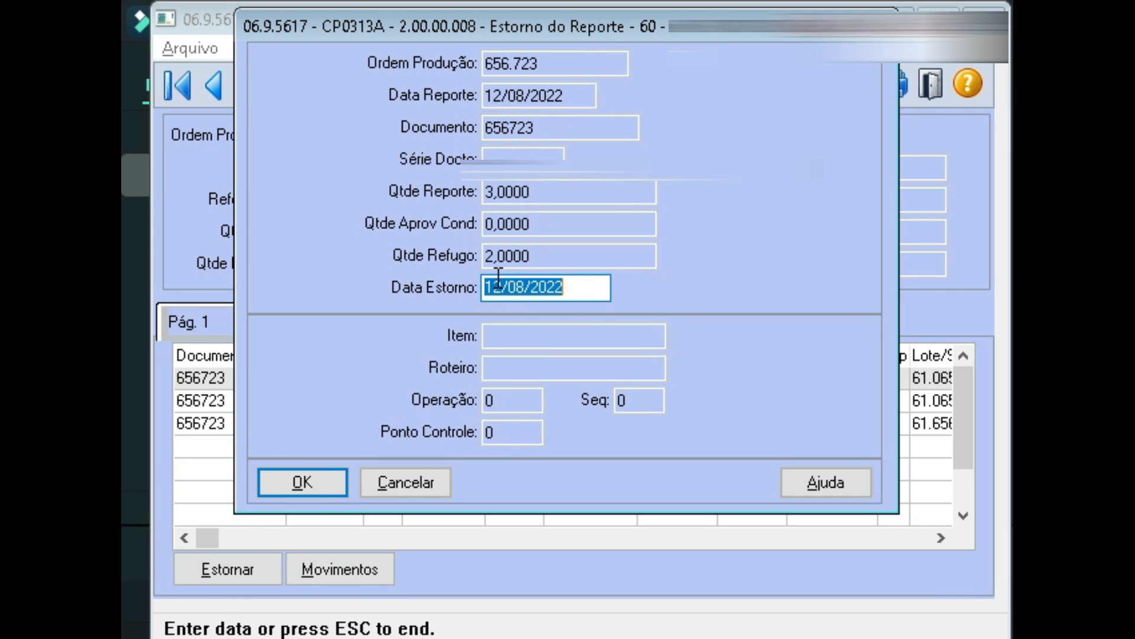
click(287, 486)
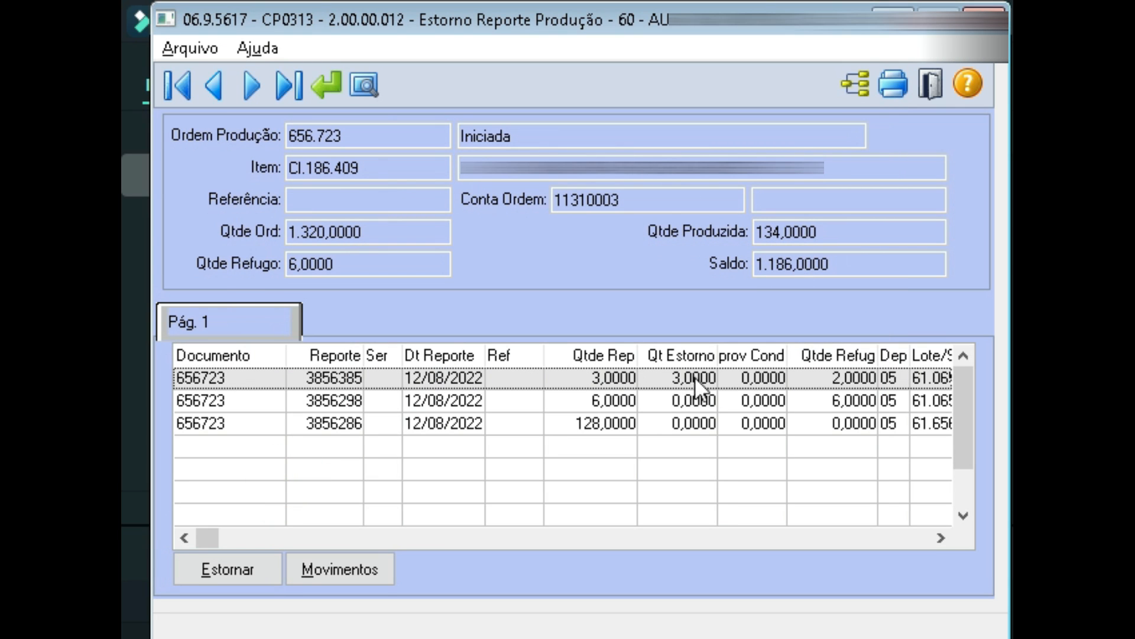
click(331, 568)
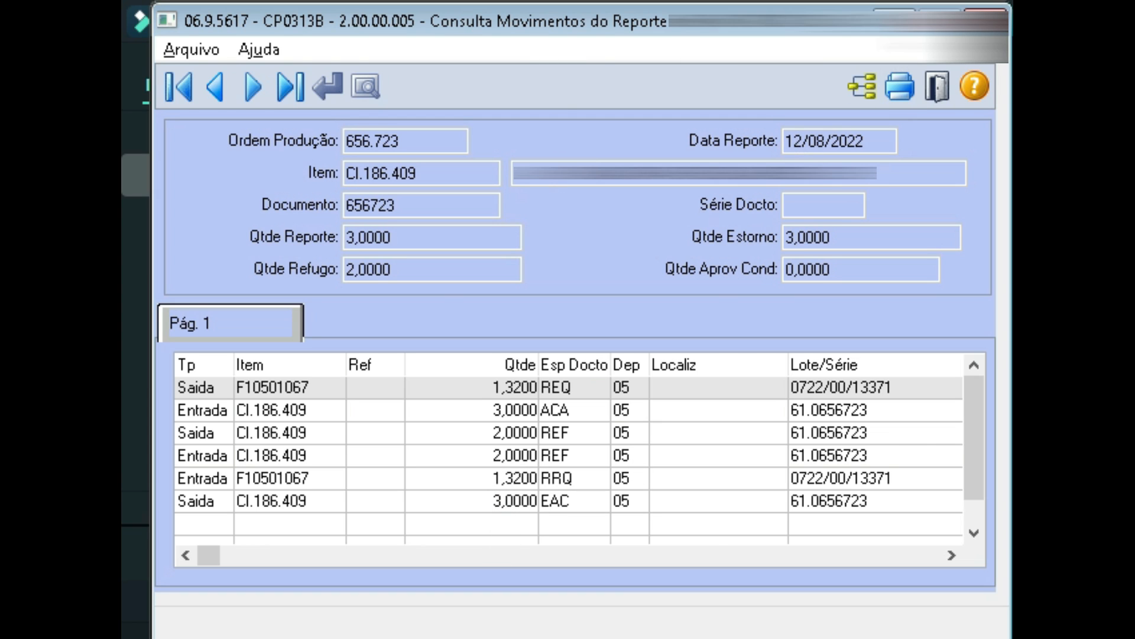
click(985, 17)
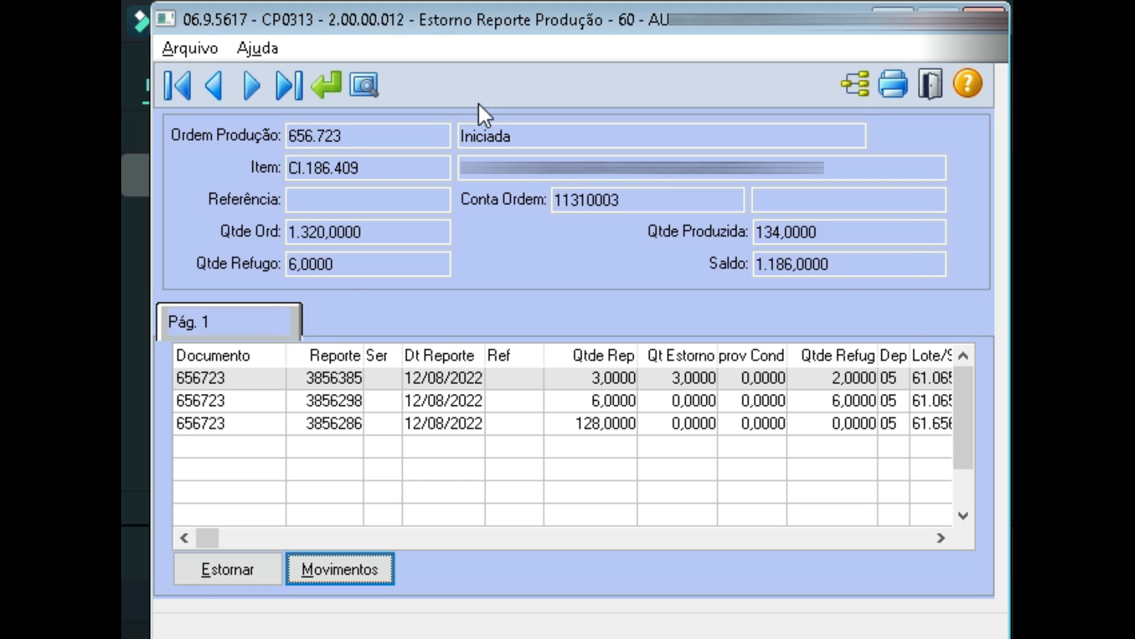
Run program cp0309 and display the material requisitions of the 186.323.pac production order.
key(ctrl+alt+x)
text(cp0309)
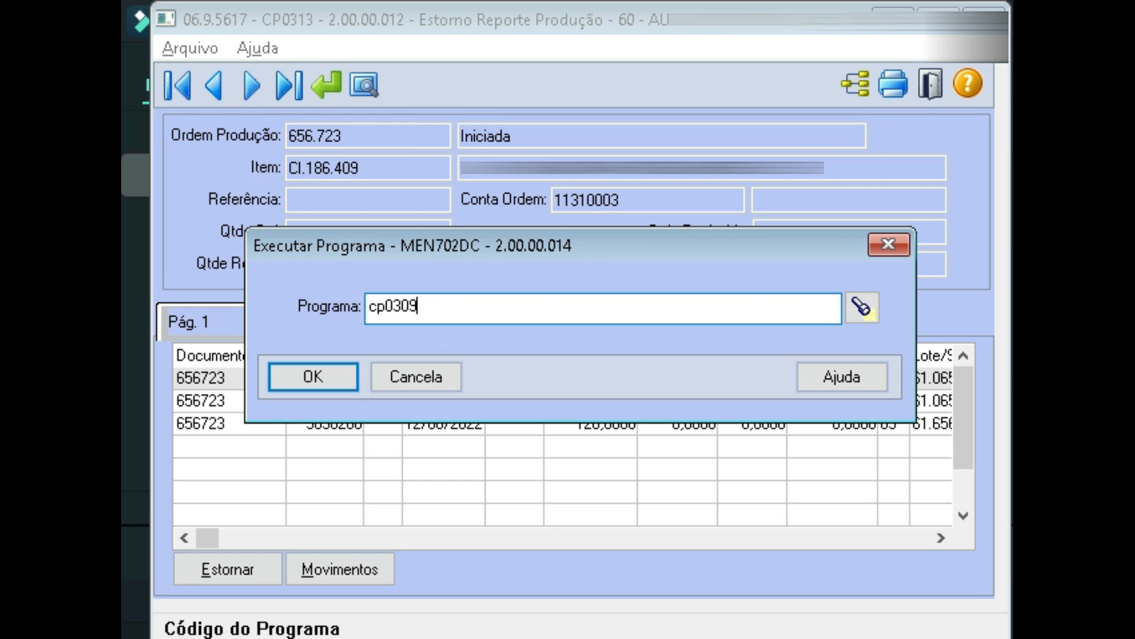
key(Return)
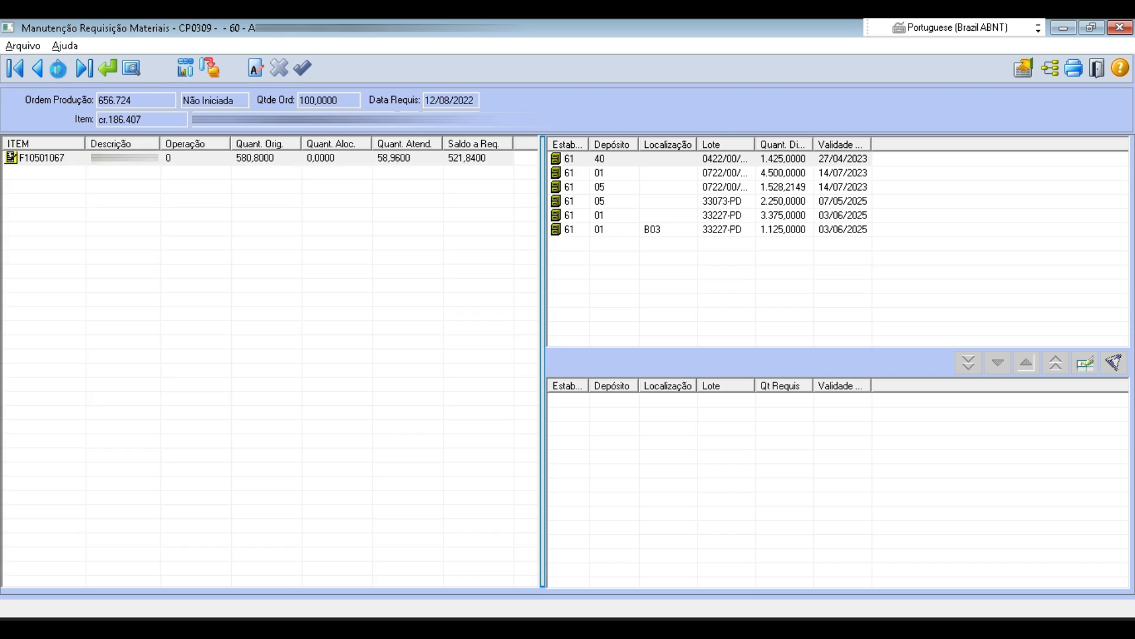
click(59, 68)
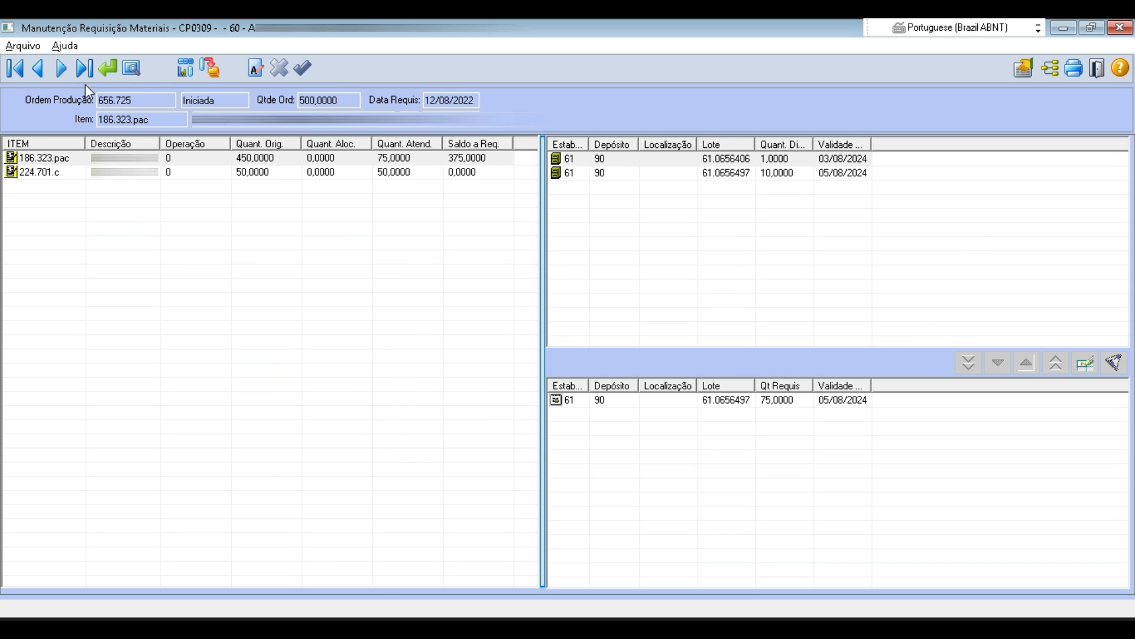
Return all requisitioned lot quantities of 186.323.pac and 224.701.c to stock, save the requisition changes and leave the program.
click(254, 70)
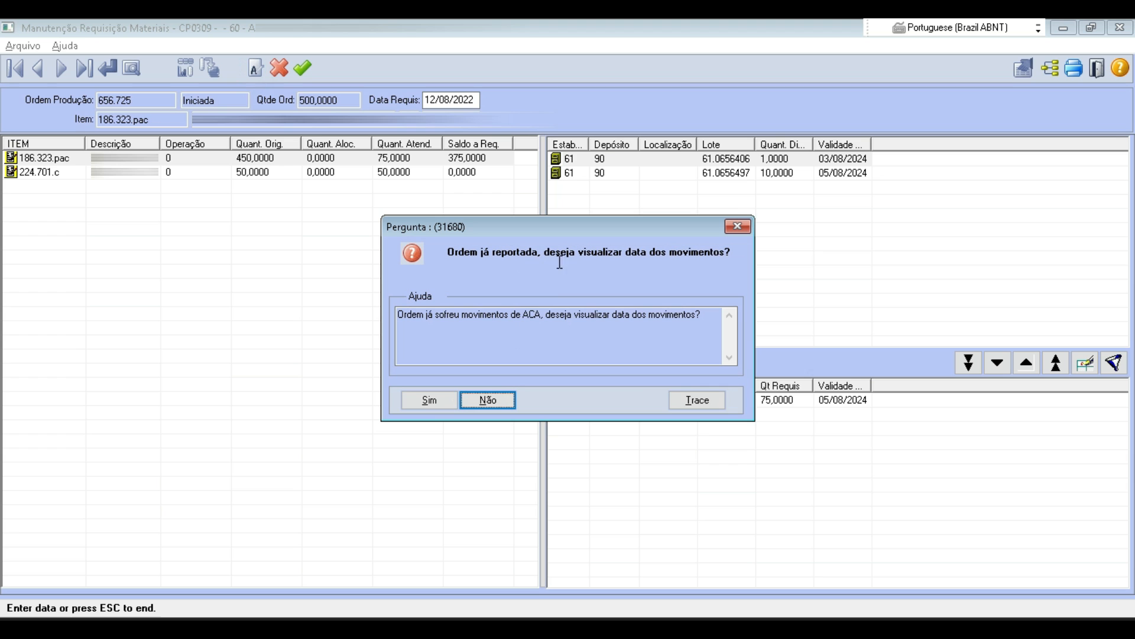
click(445, 403)
click(1056, 363)
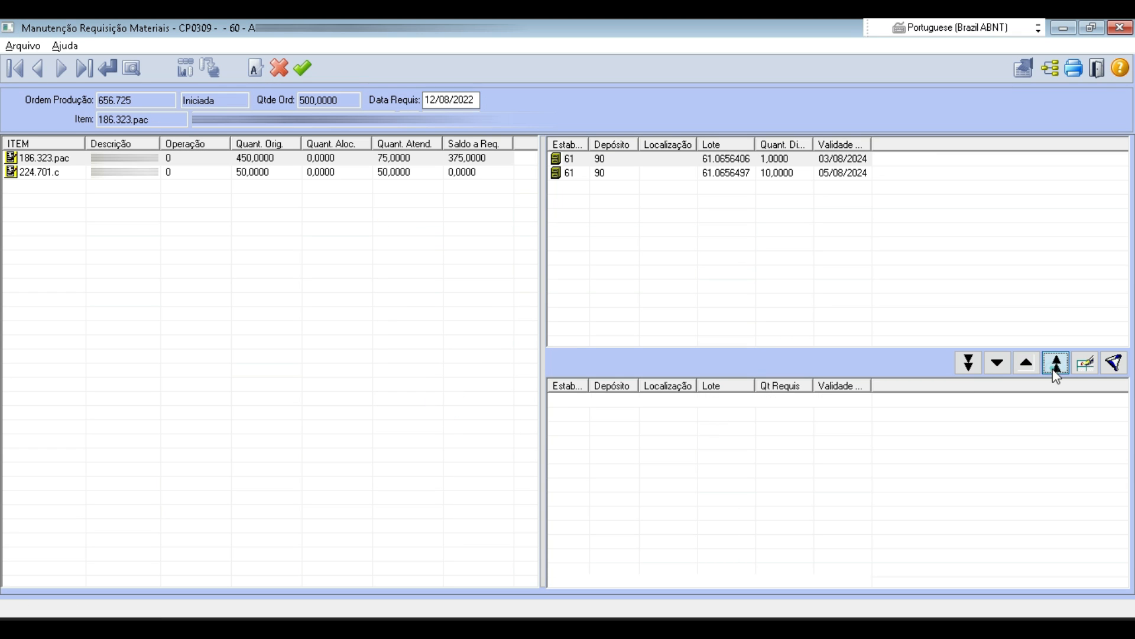
click(368, 171)
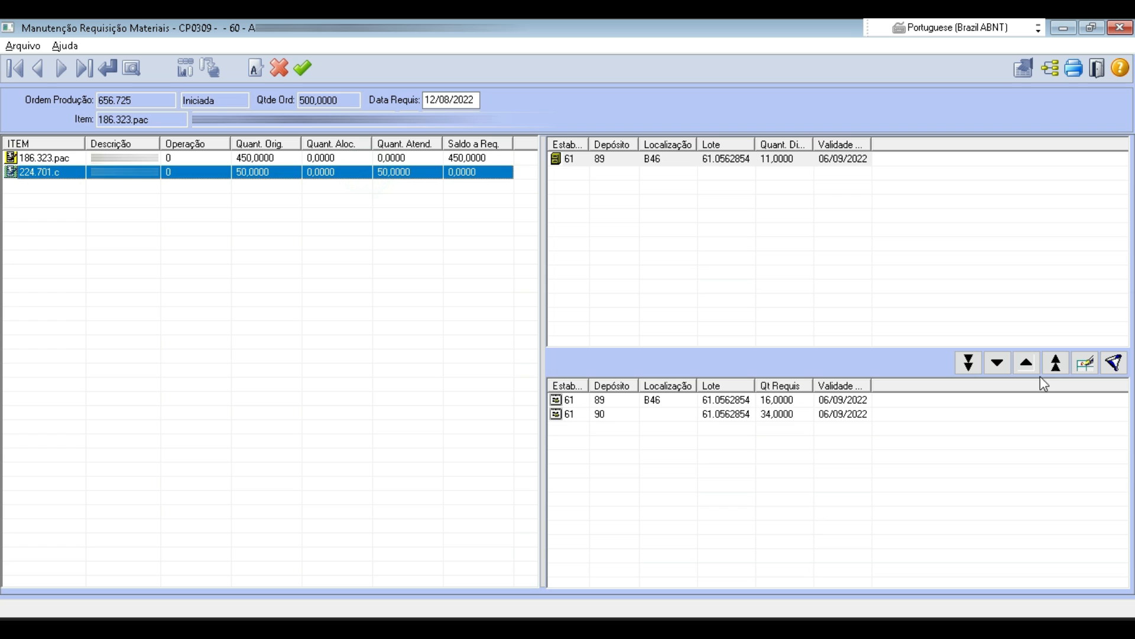
click(1056, 362)
click(302, 67)
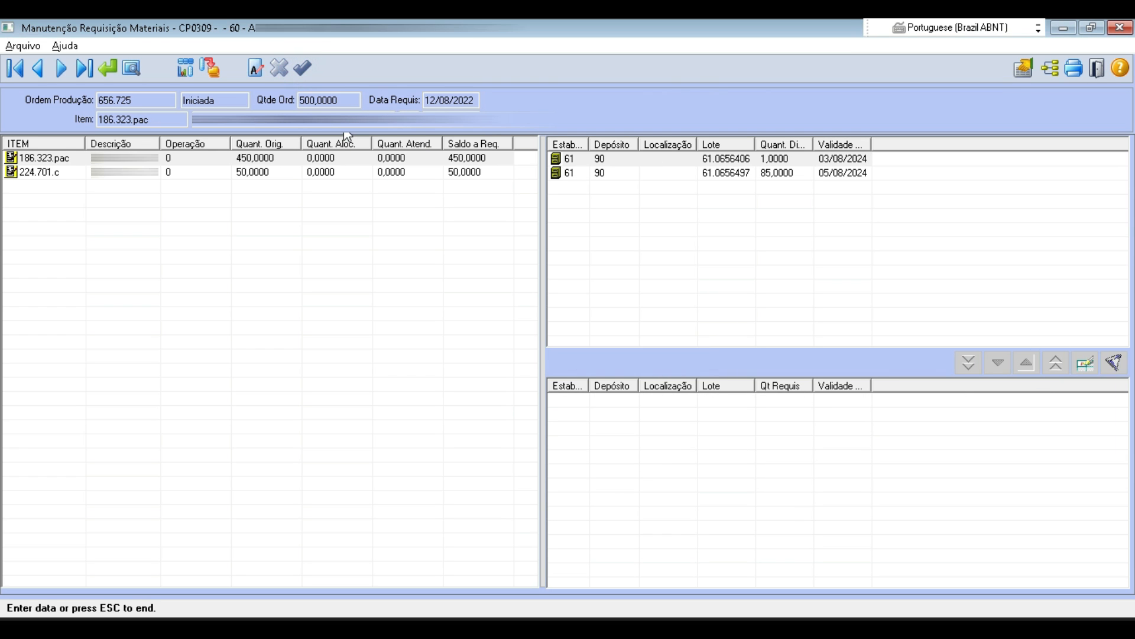
click(1095, 67)
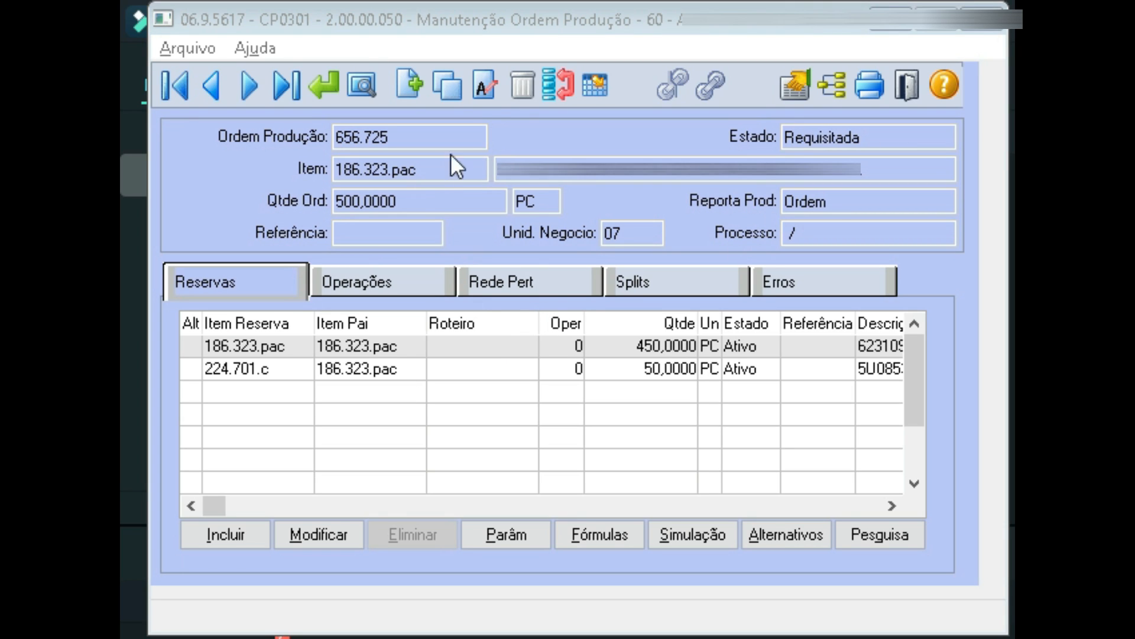
Try to delete the 186.323.pac production order, choosing to verify its purchase order relationships.
click(524, 84)
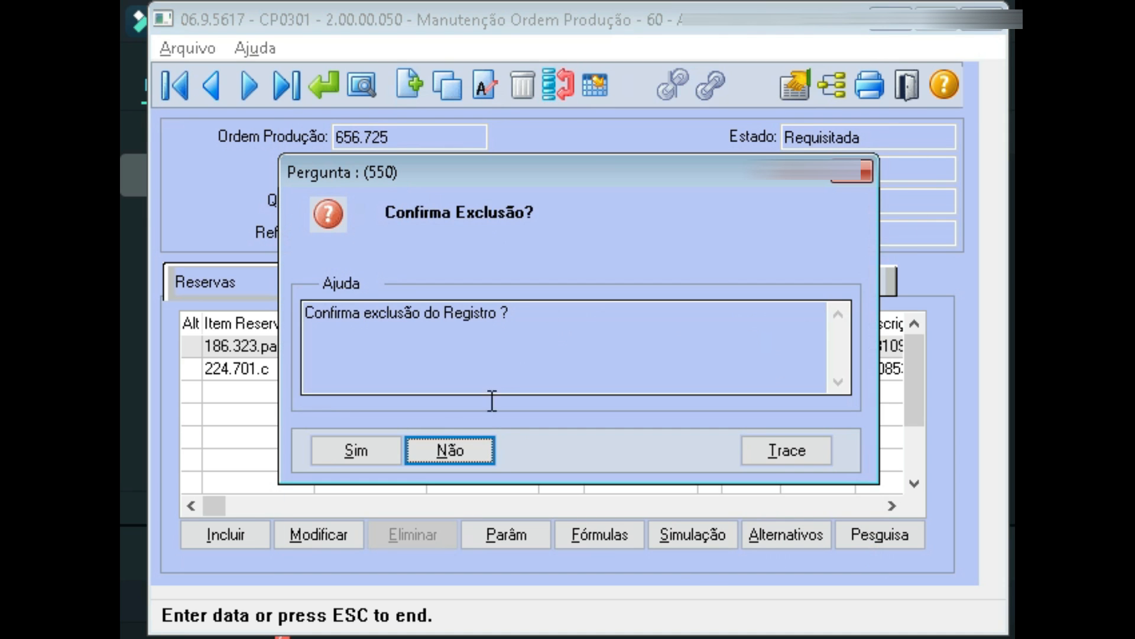
click(367, 446)
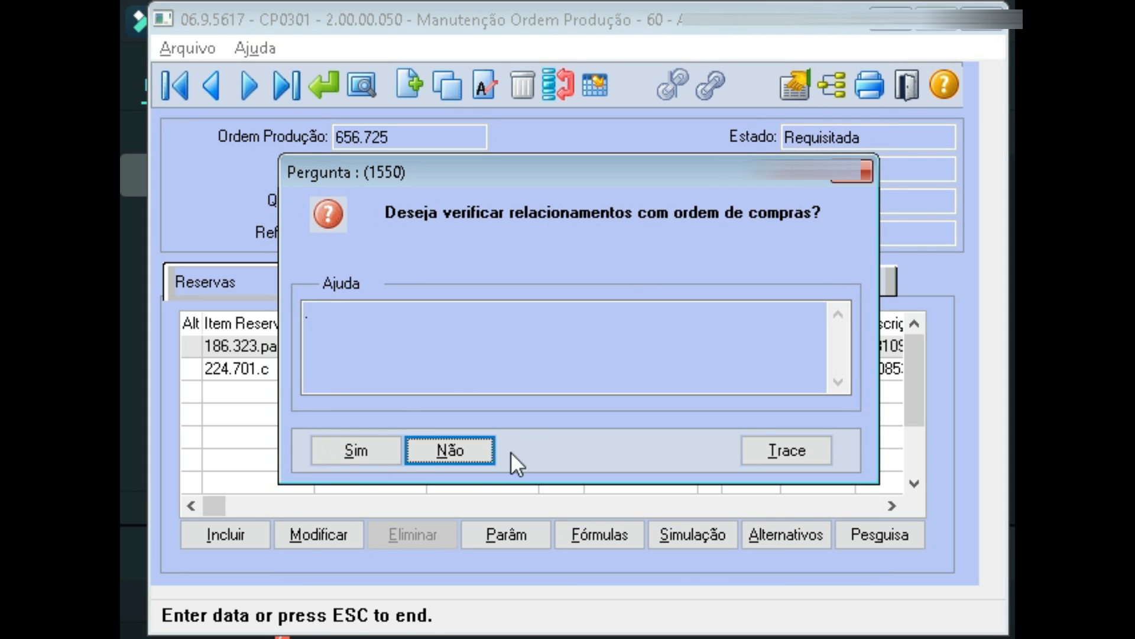
click(344, 448)
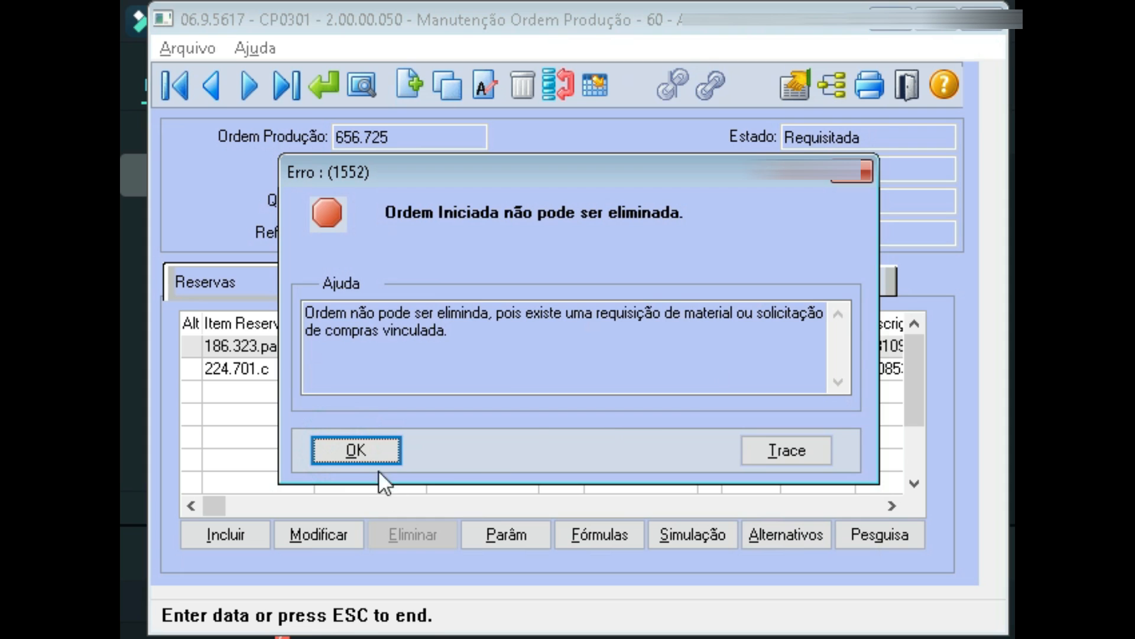
click(377, 442)
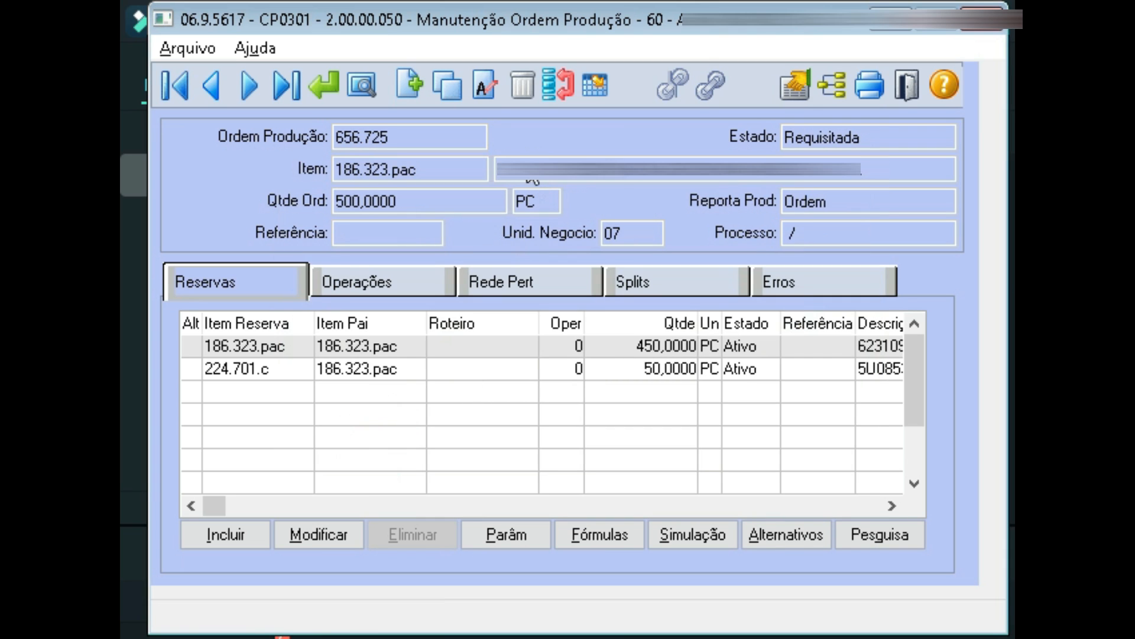
Set the 186.323.pac production order's state to Finalizada and confirm its reuse reservations.
click(475, 85)
click(379, 294)
click(361, 338)
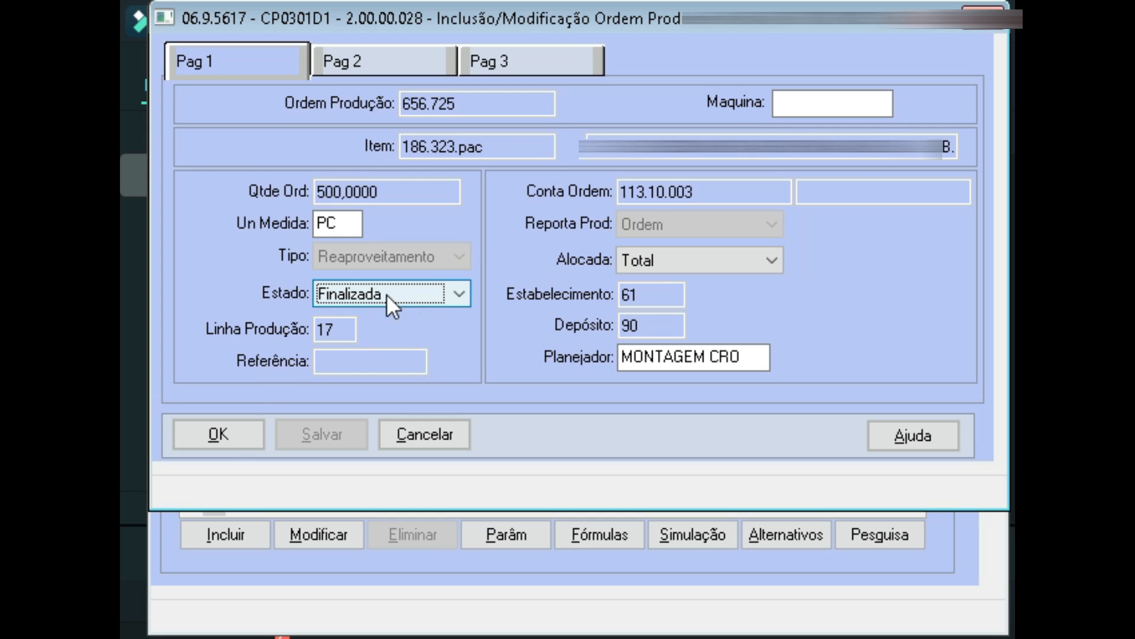
click(232, 431)
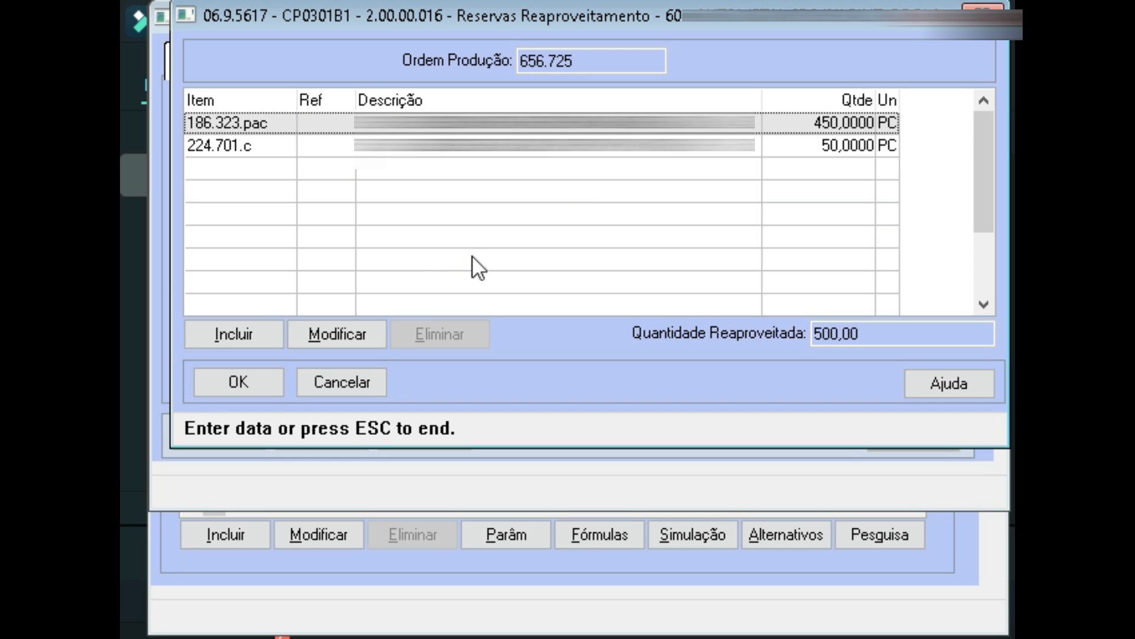
click(267, 382)
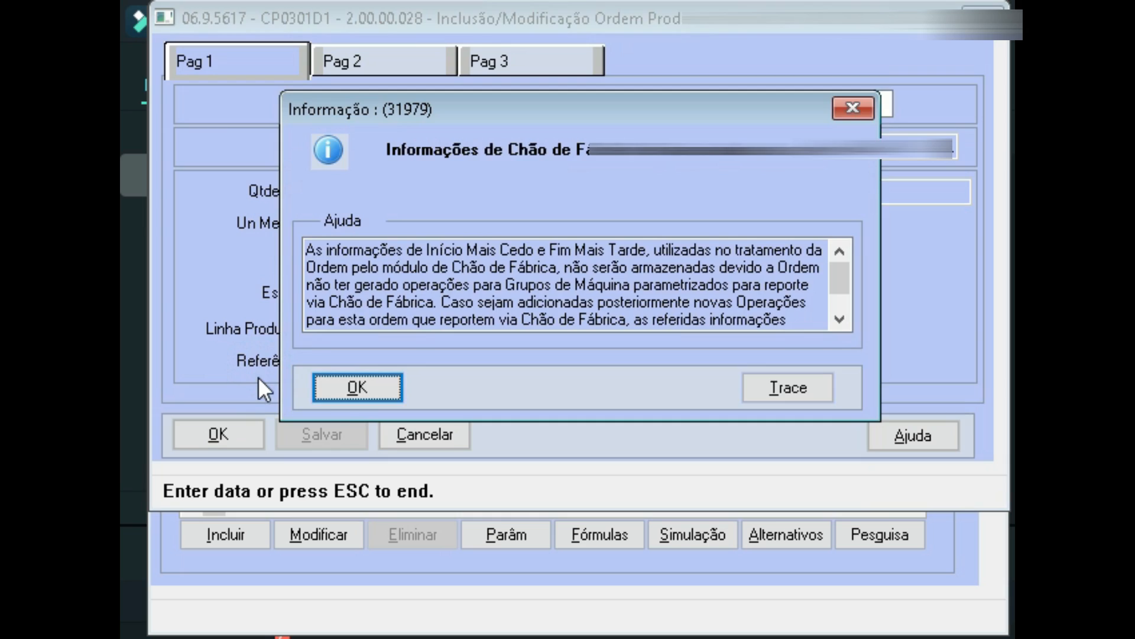
click(350, 387)
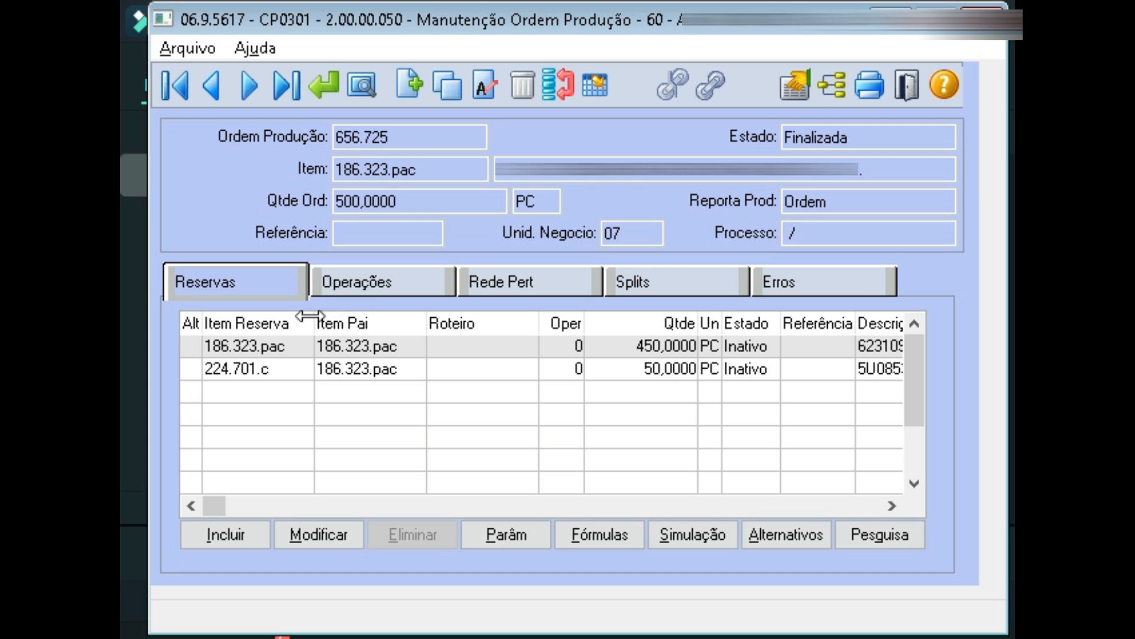
Examine the operations and reservations of the 186.323.pac production order and of the CI.186.409 order.
click(368, 281)
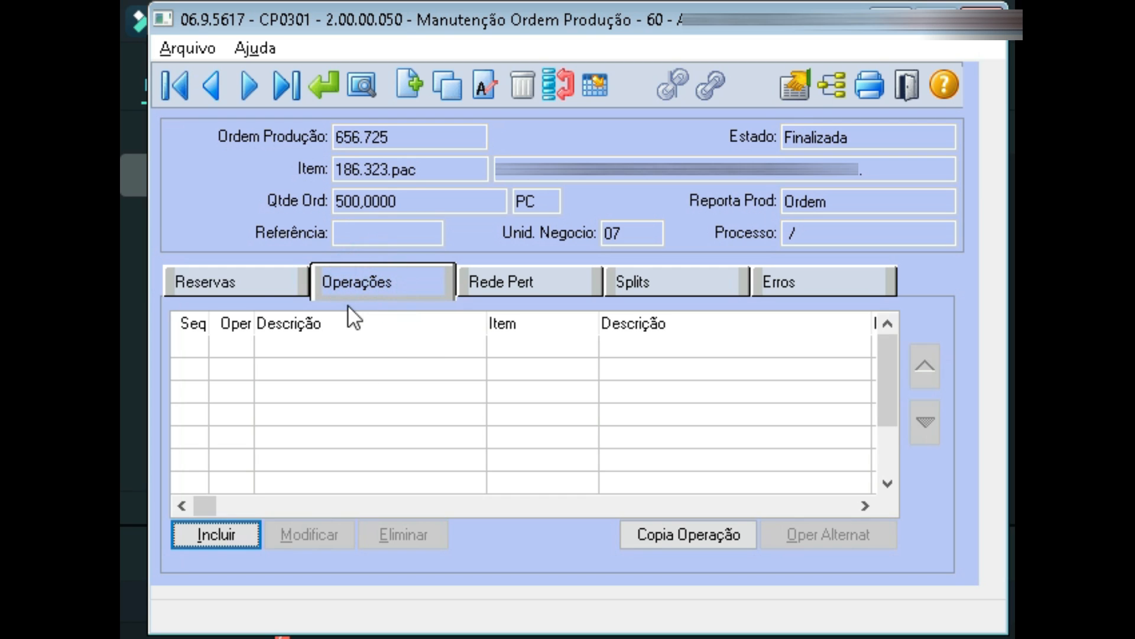
click(280, 283)
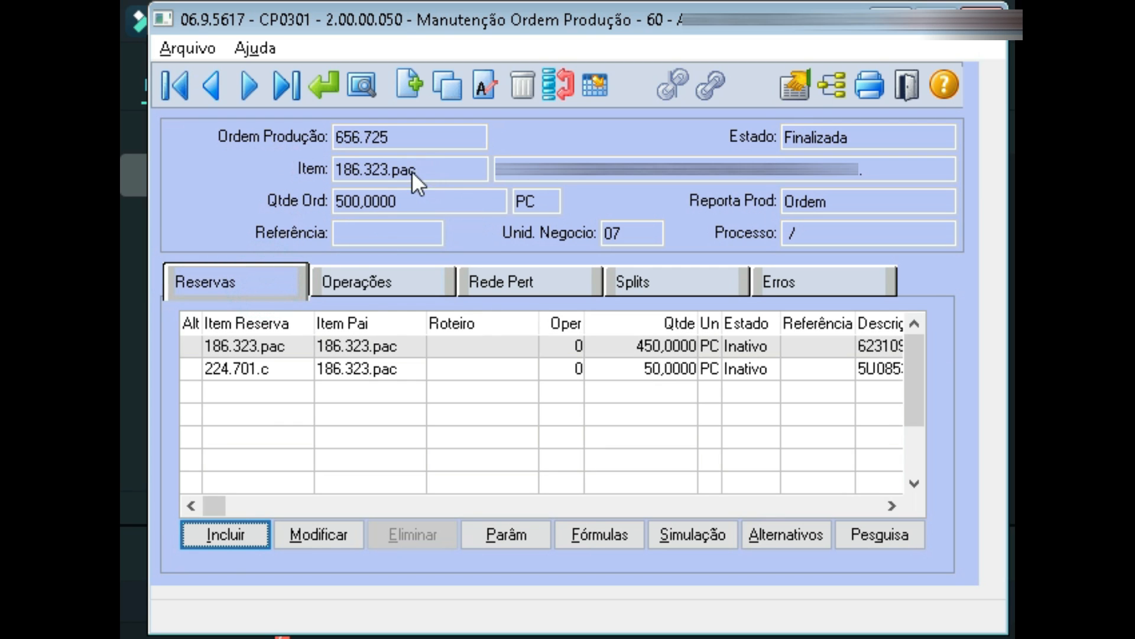
click(213, 85)
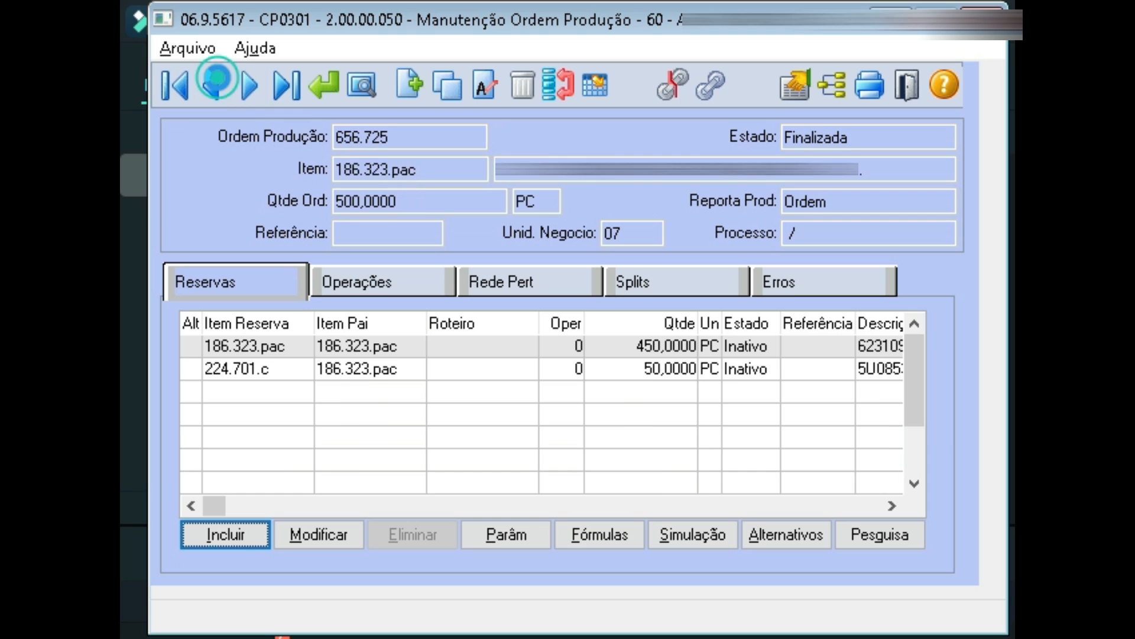
click(217, 83)
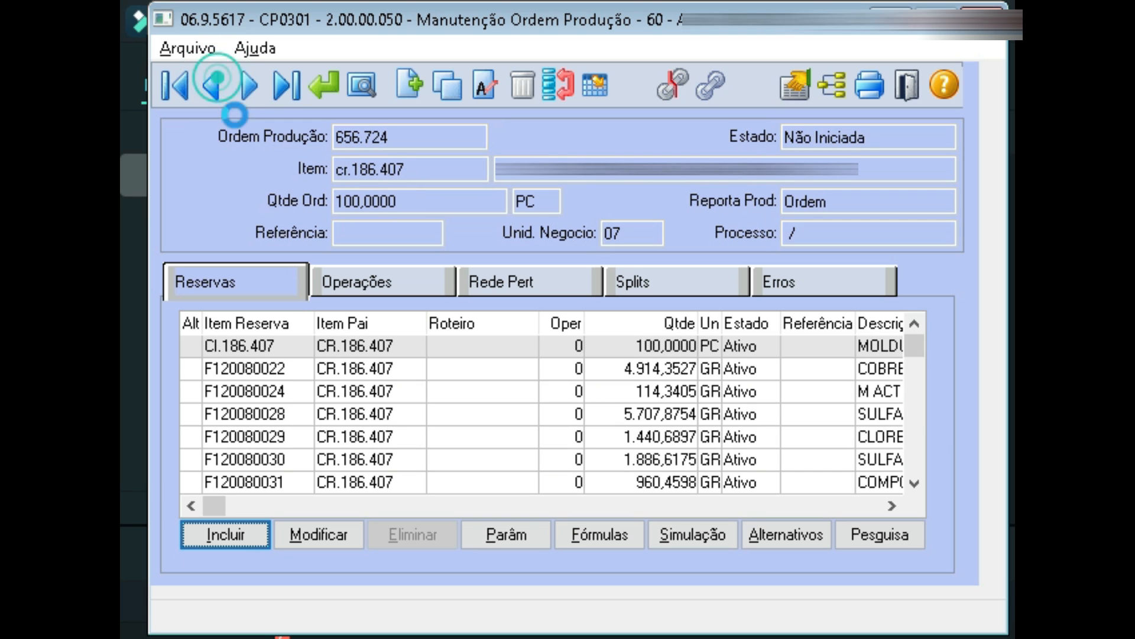
click(379, 281)
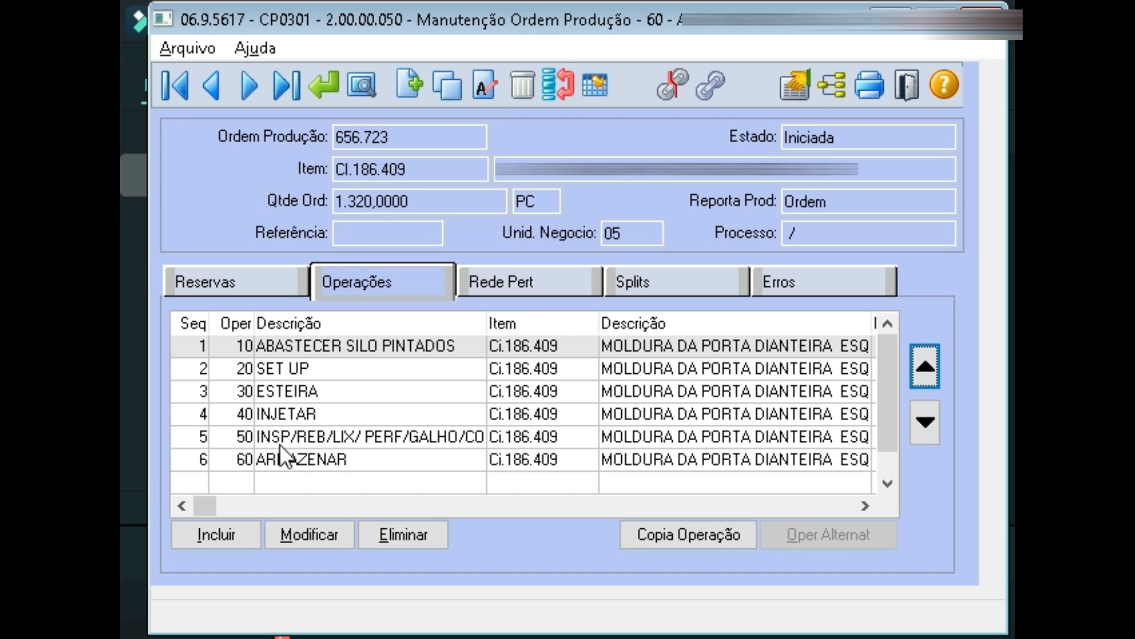
click(262, 283)
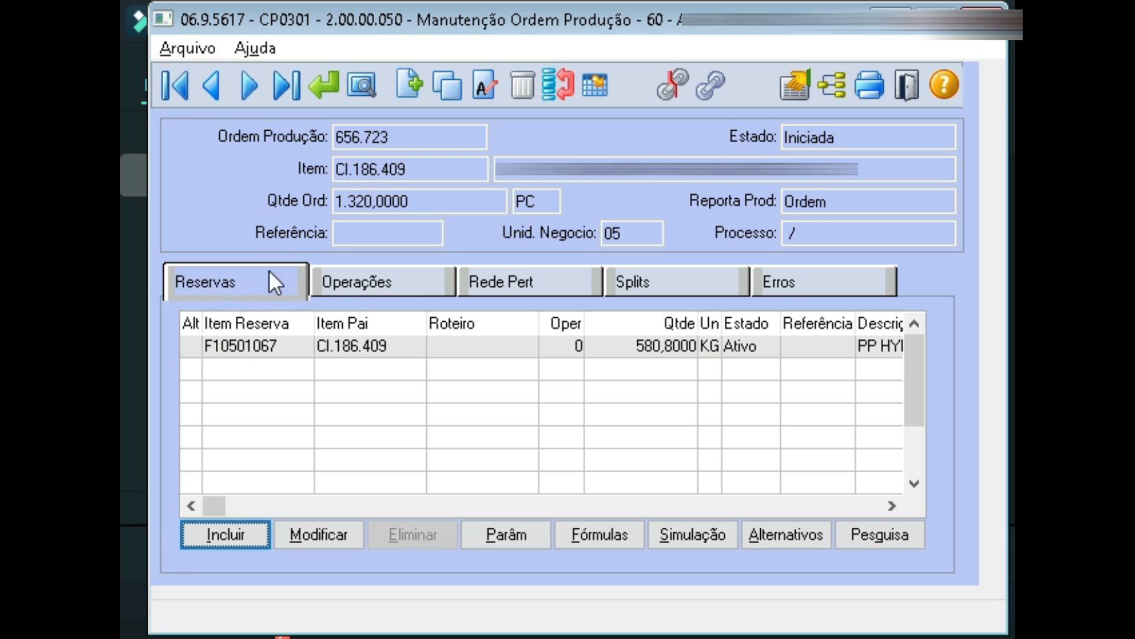